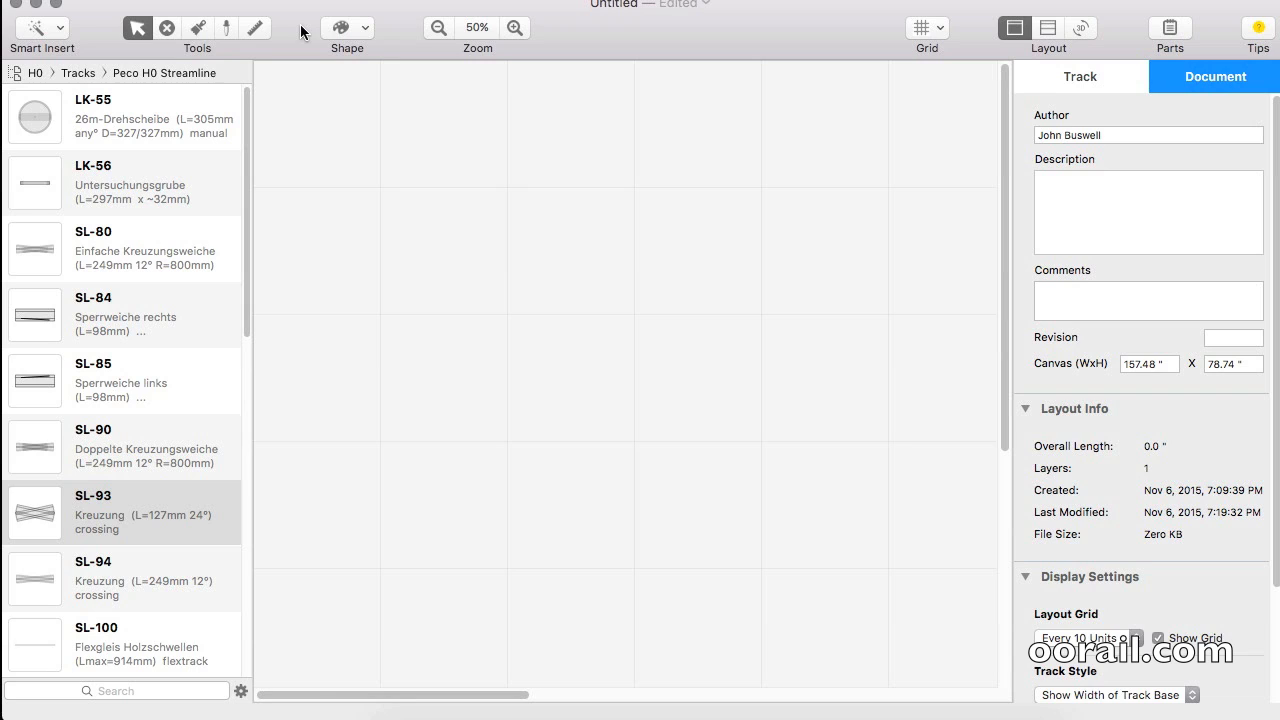
left_click(299, 10)
left_click(522, 0)
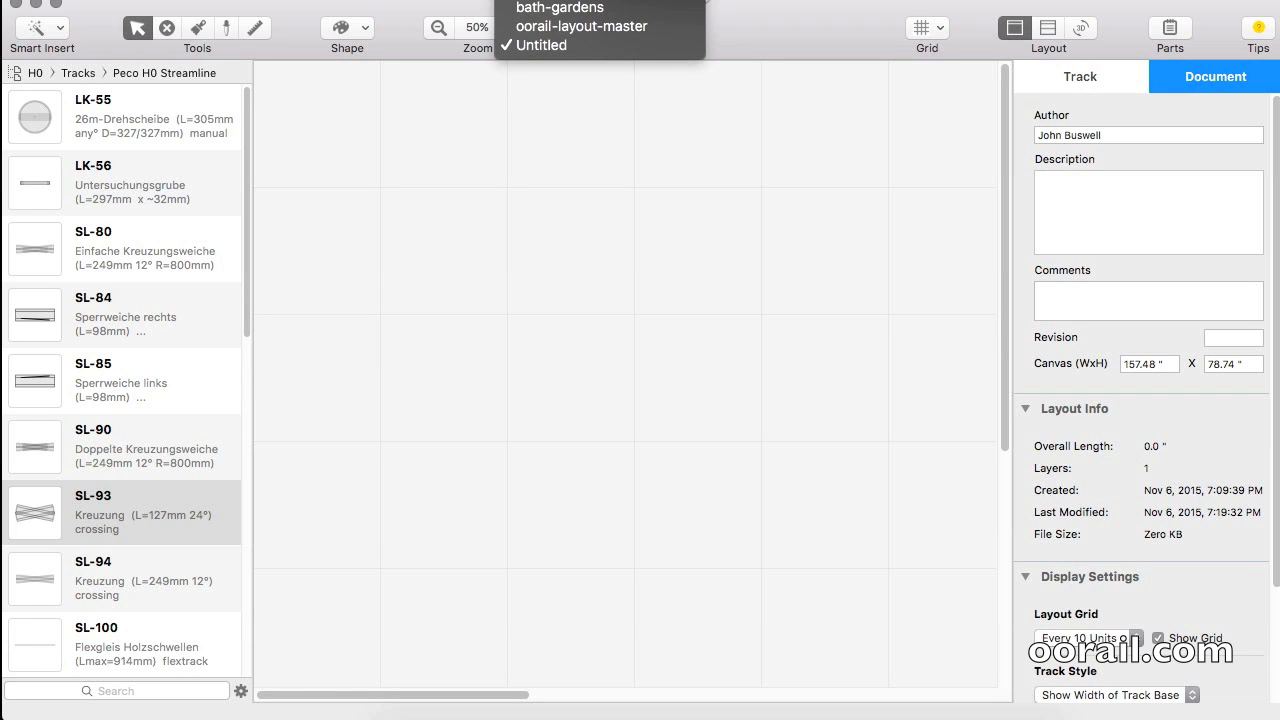
left_click(804, 39)
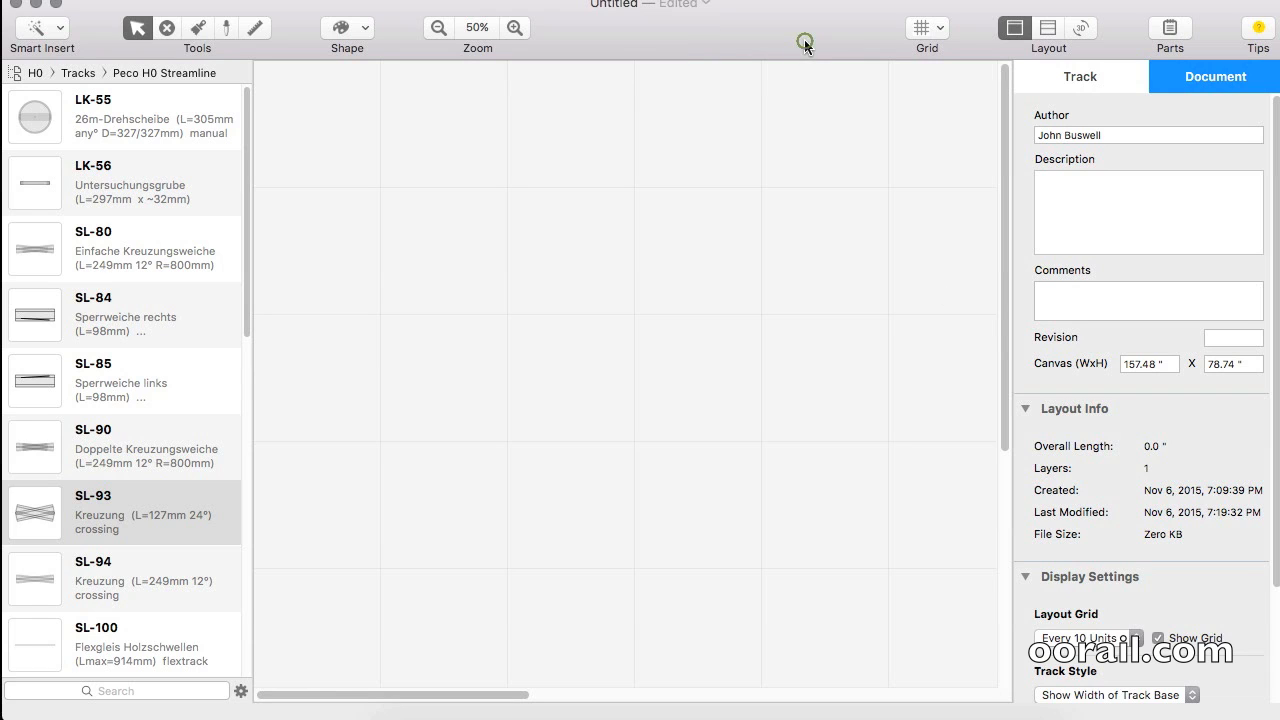
Step: Set the layout grid to every 1 unit and the canvas size to 24 by 96 inches
left_click(1080, 638)
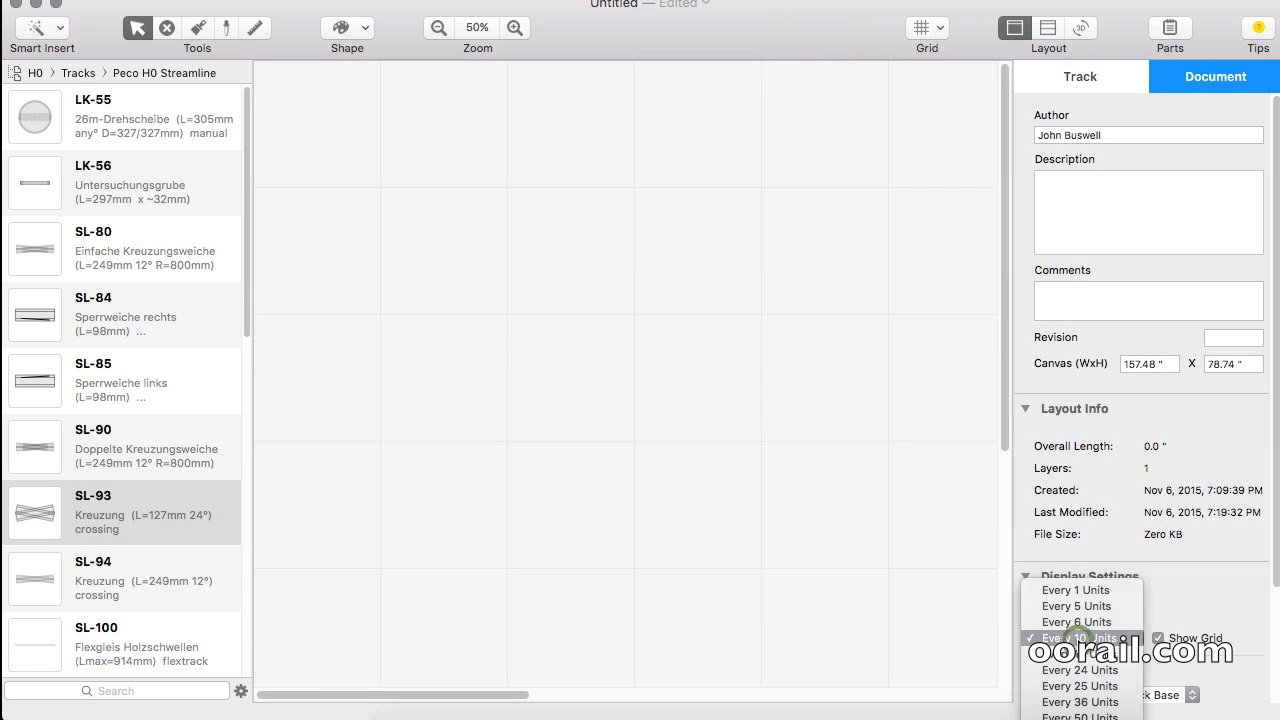
left_click(1075, 590)
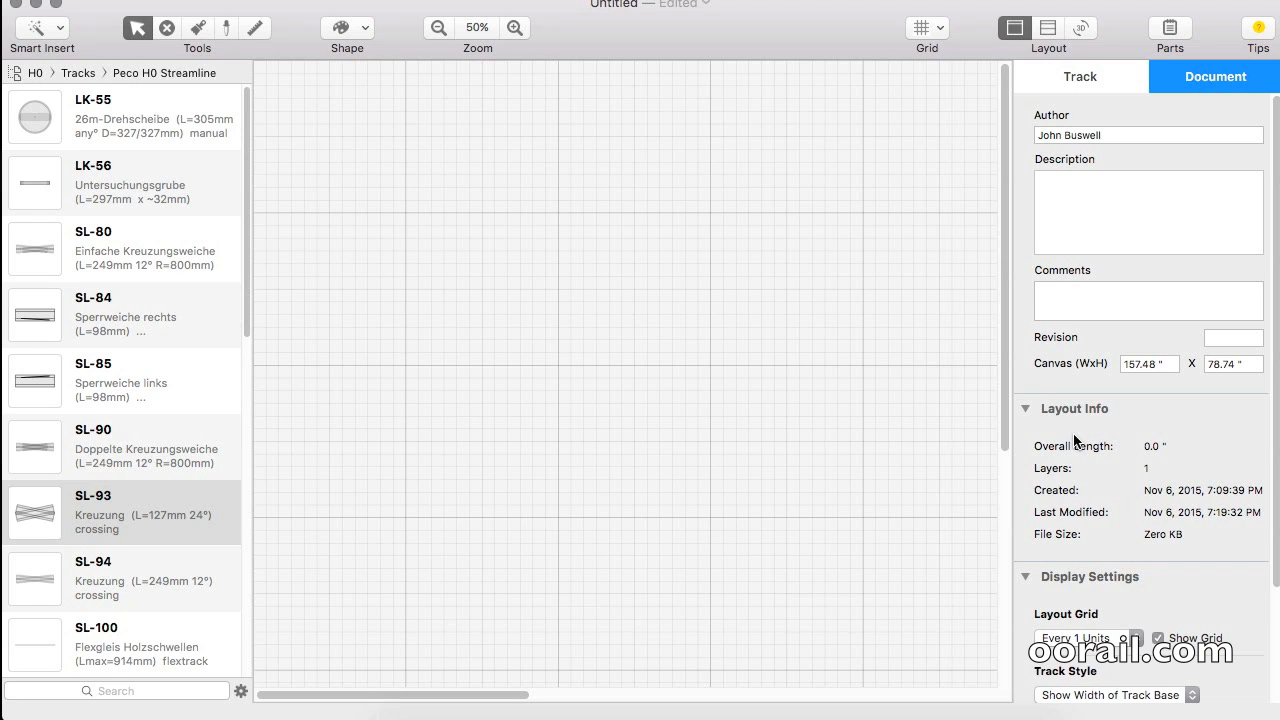
left_click(1136, 363)
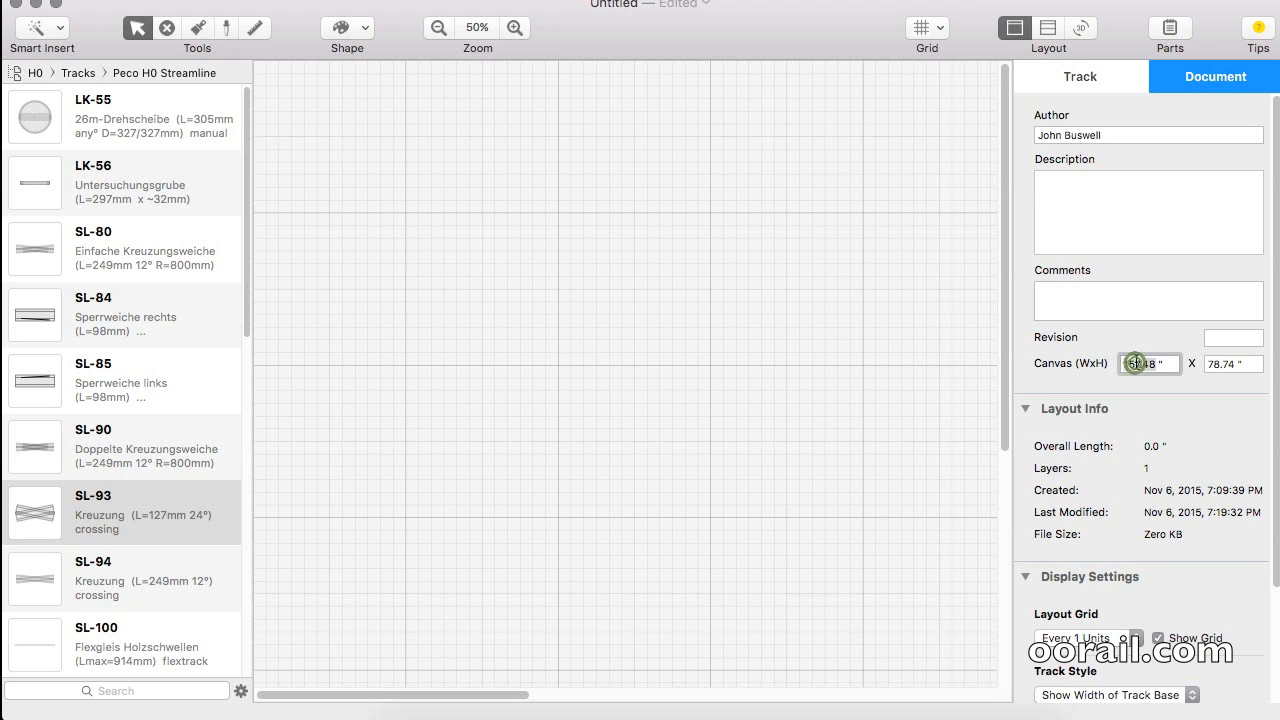
type("24")
key("Tab")
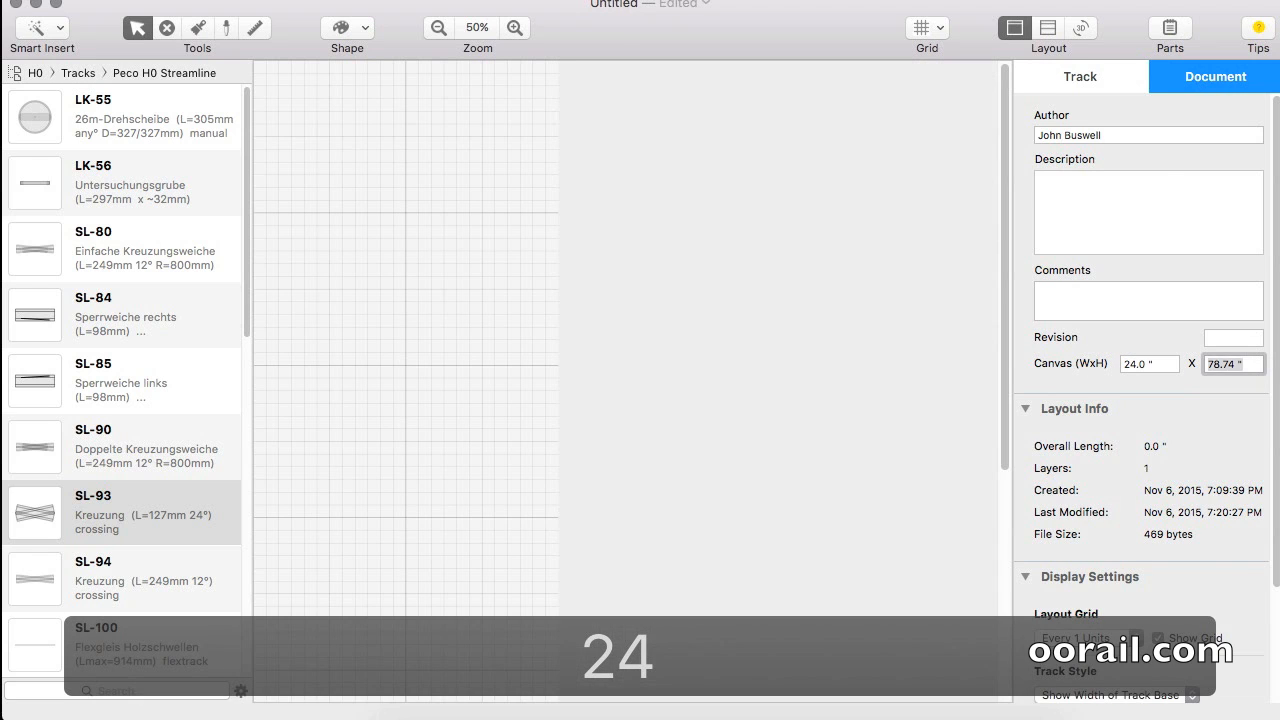
type("96")
key("Tab")
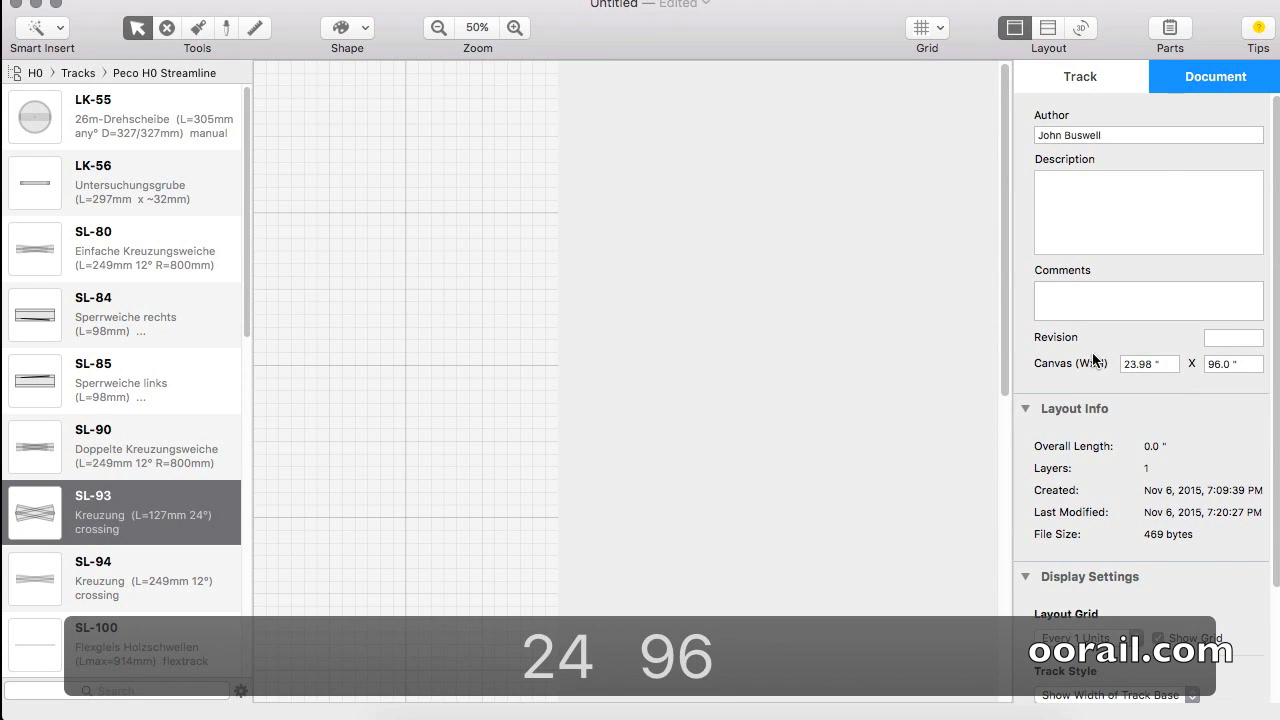
double_click(1147, 363)
type("24")
key("Tab")
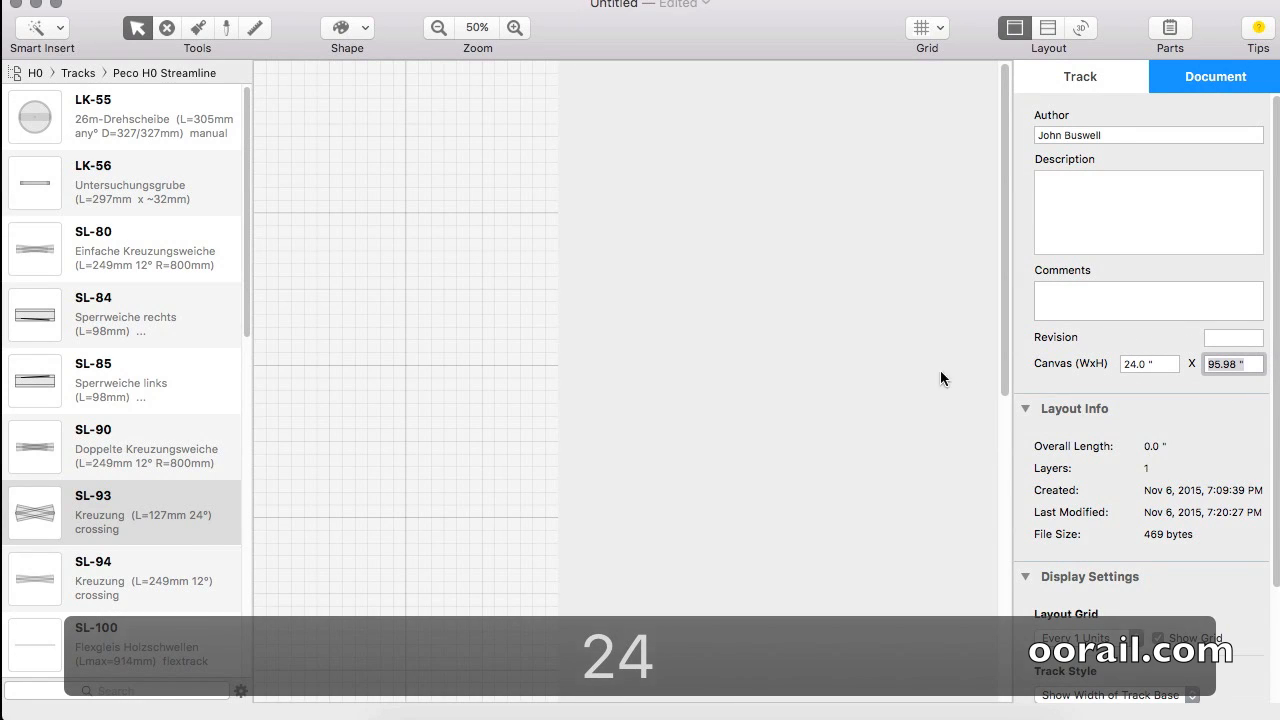
left_click(884, 641)
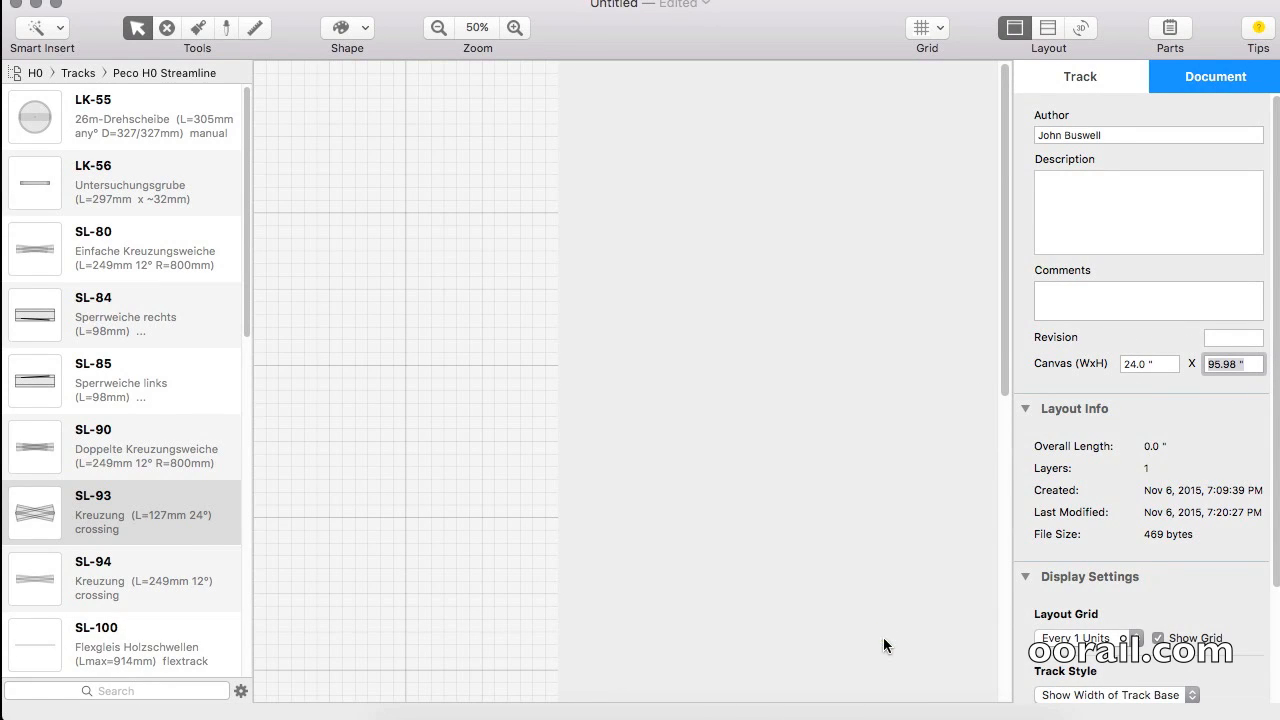
left_click(1001, 387)
left_click_drag(1001, 430, 987, 276)
Step: Switch the parts library to the Atlas H0 Code 100 tracks and browse to the curved sections
left_click(77, 73)
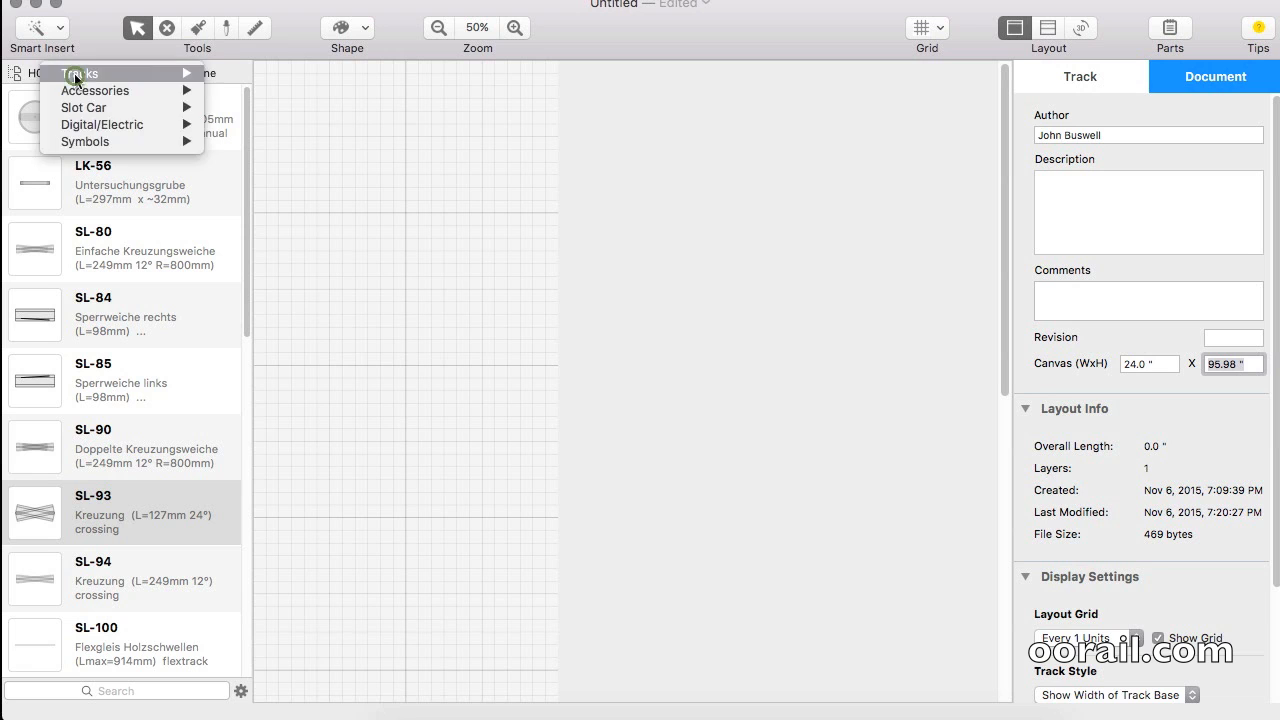
left_click(78, 75)
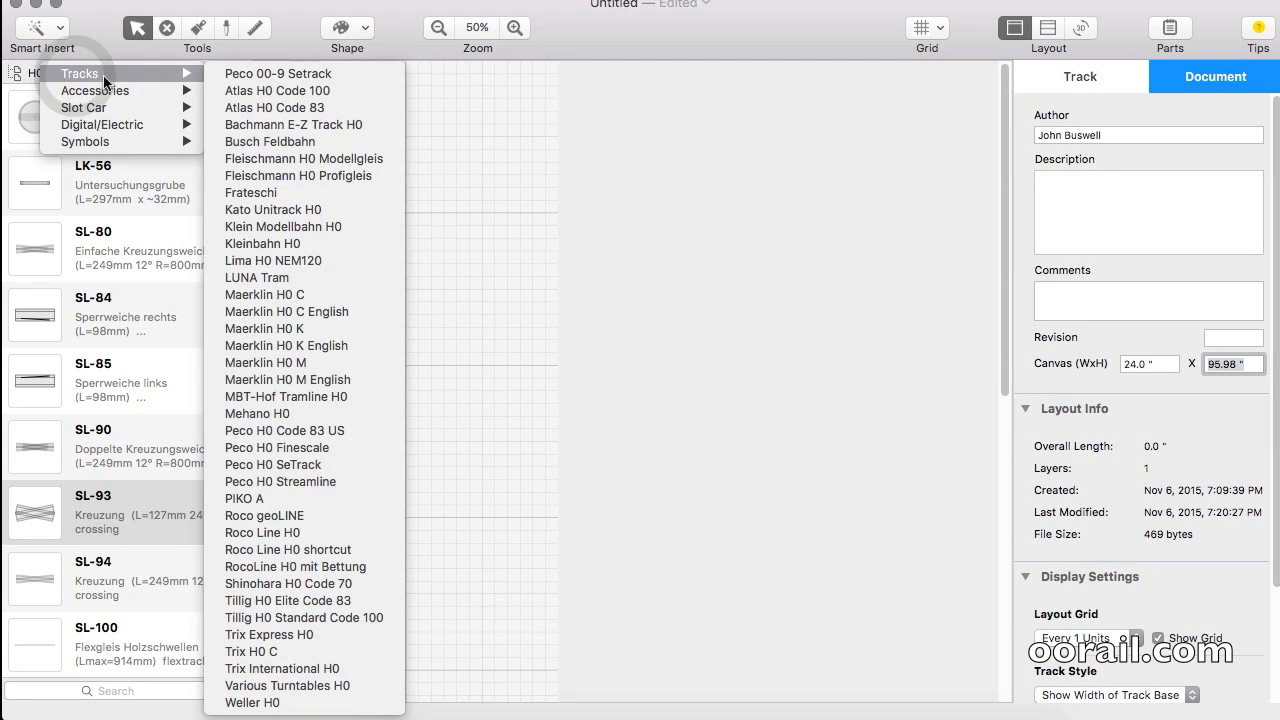
left_click(236, 88)
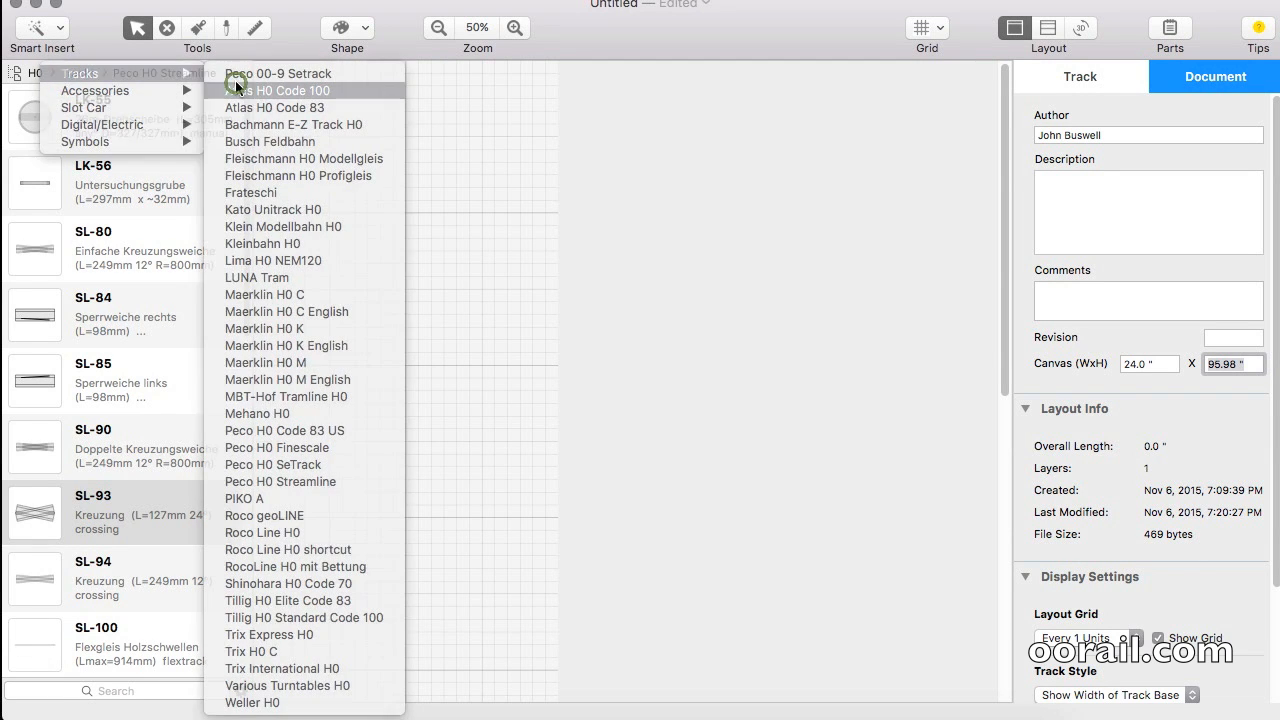
left_click_drag(245, 158, 245, 179)
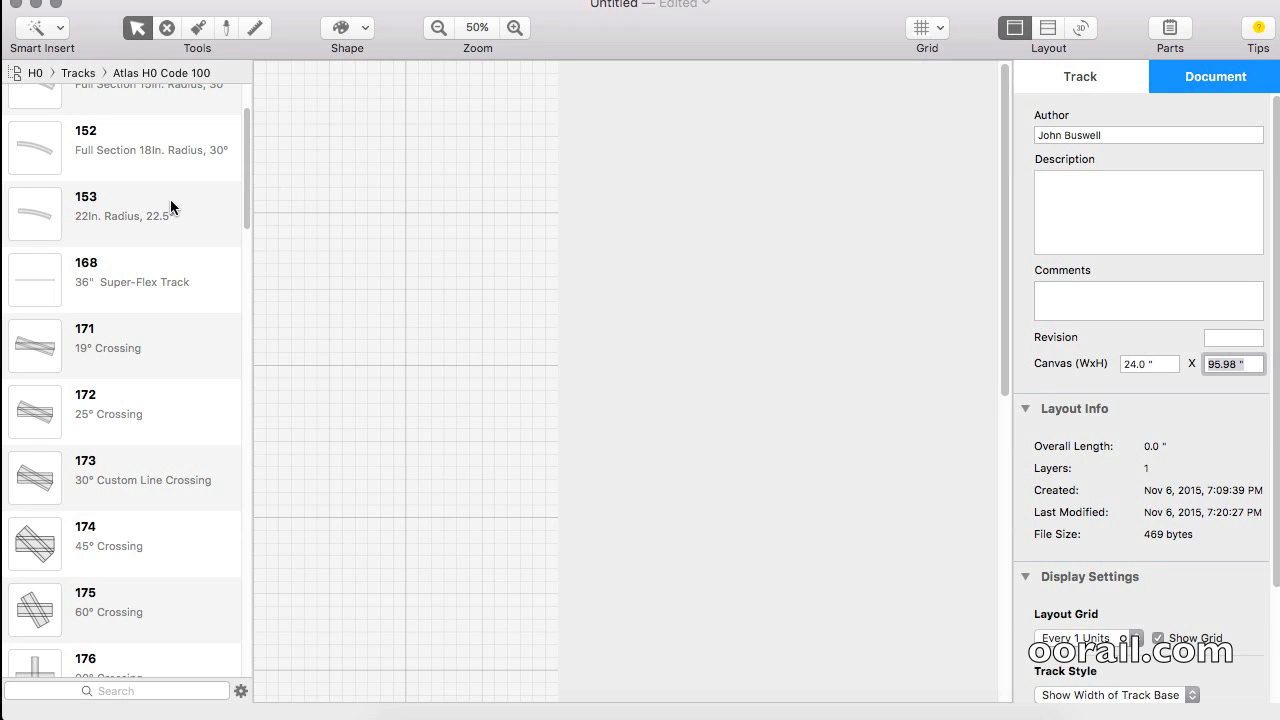
Step: Lay three connected 153 curves (22 in. radius, 22.5°) in an arc descending from the canvas's upper-left corner
left_click_drag(136, 218, 313, 115)
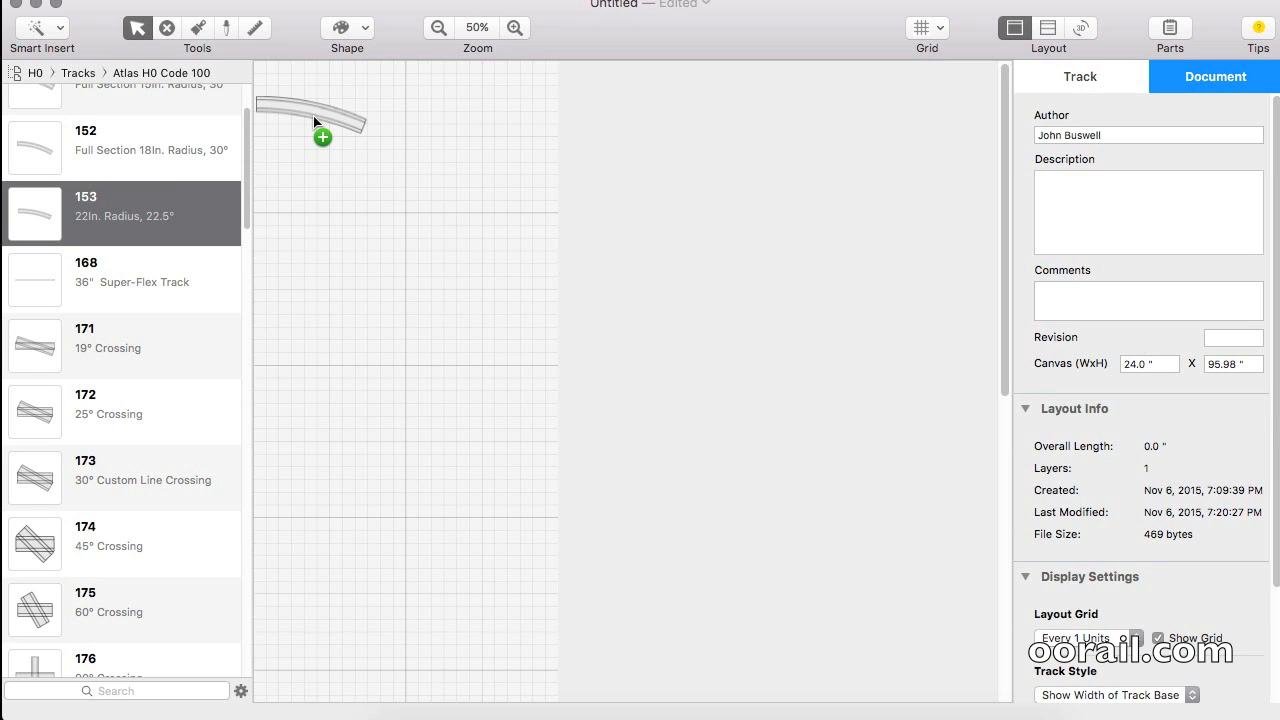
left_click_drag(313, 115, 366, 166)
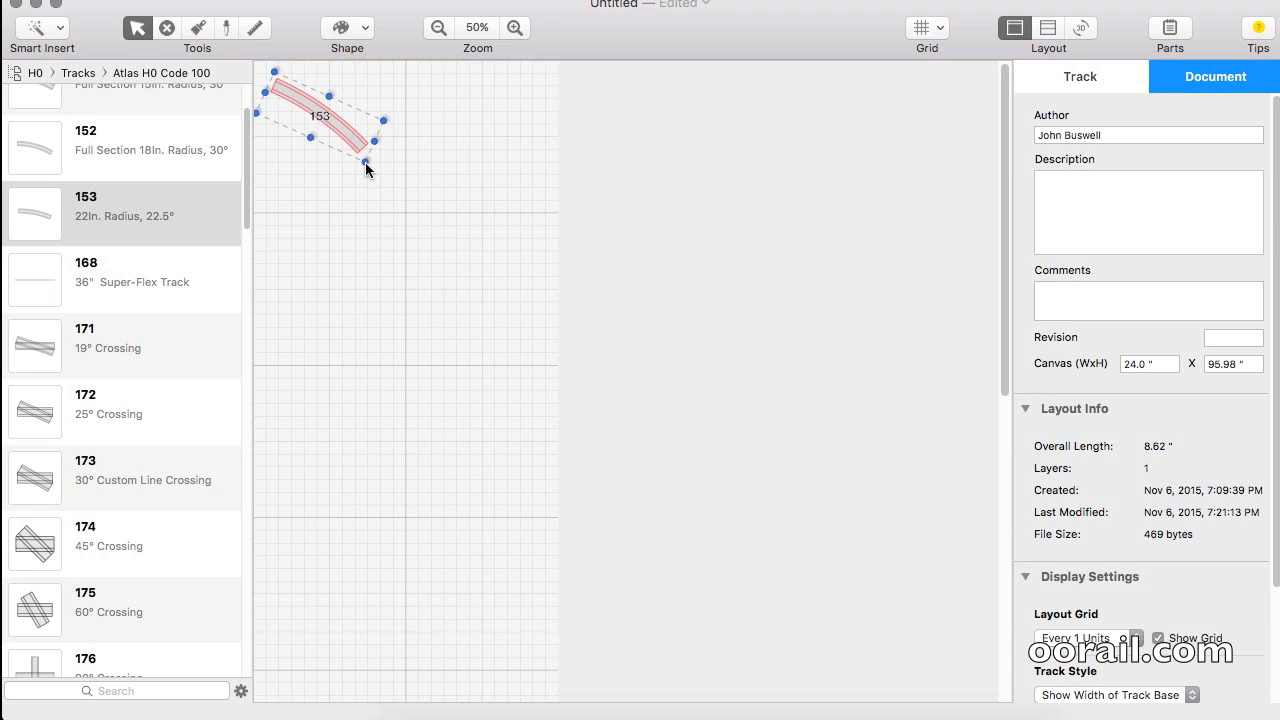
left_click_drag(352, 130, 293, 146)
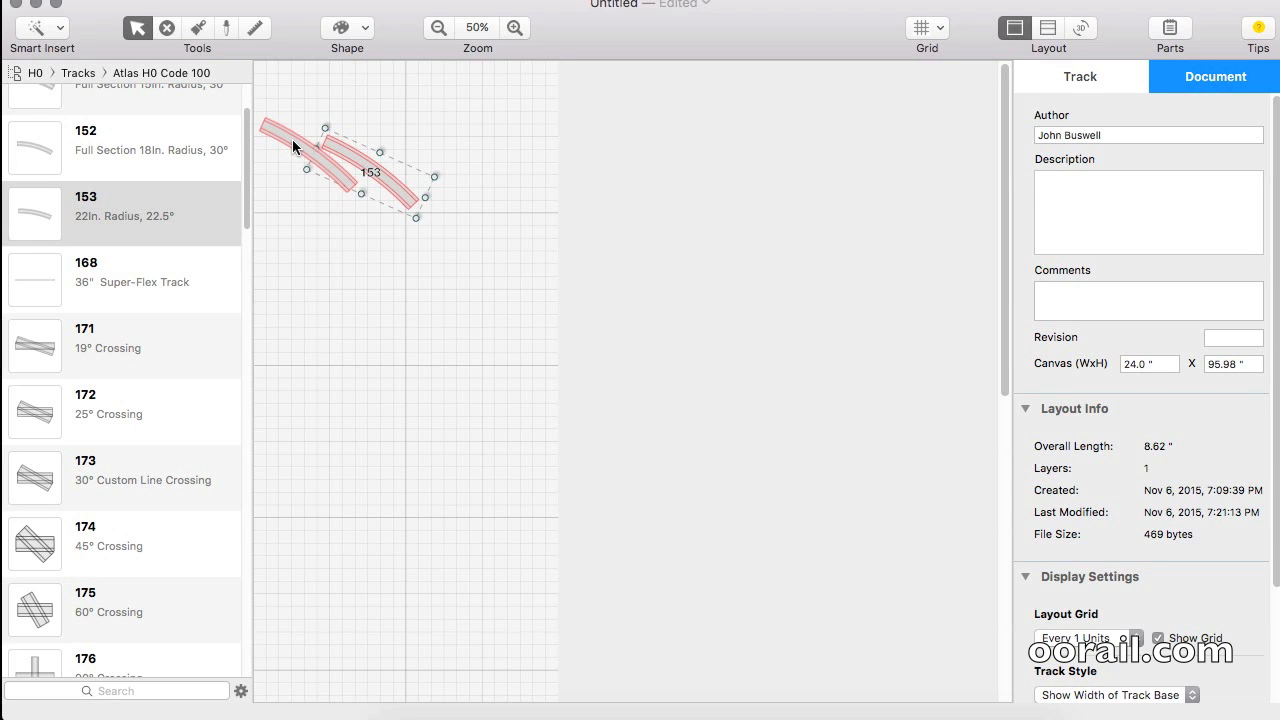
left_click_drag(292, 140, 291, 140)
left_click_drag(291, 140, 291, 140)
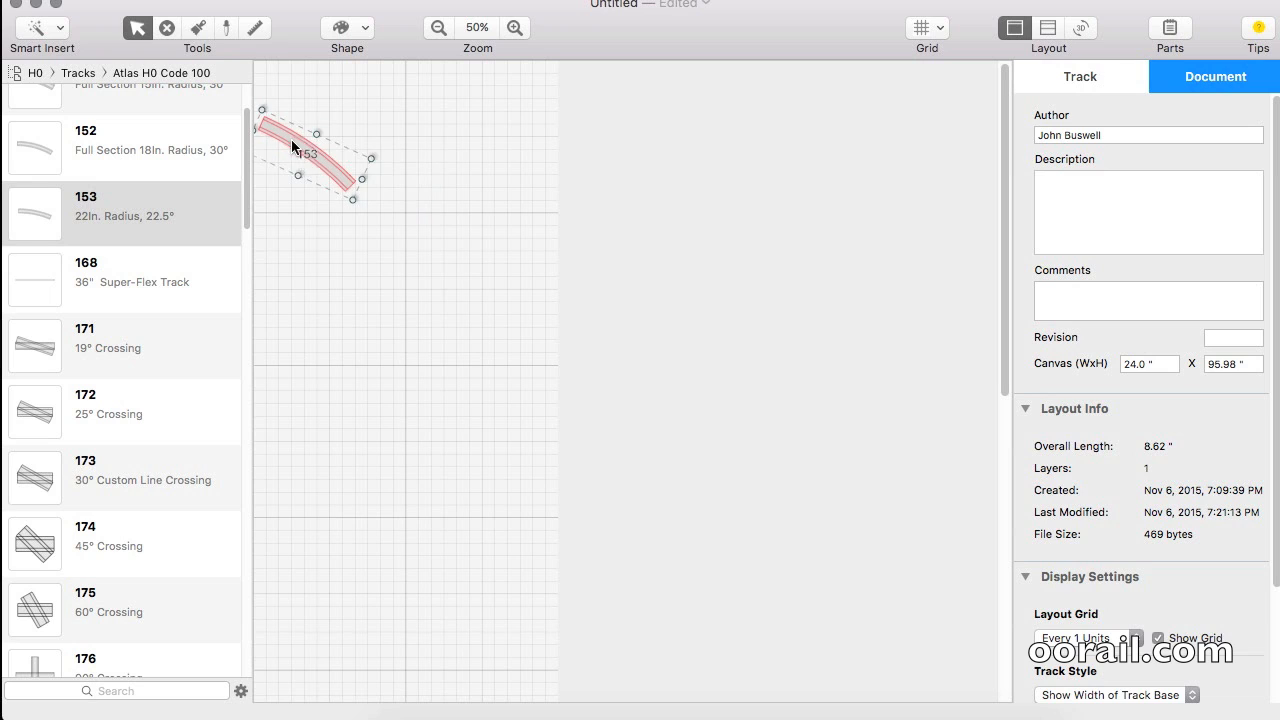
left_click_drag(156, 196, 411, 208)
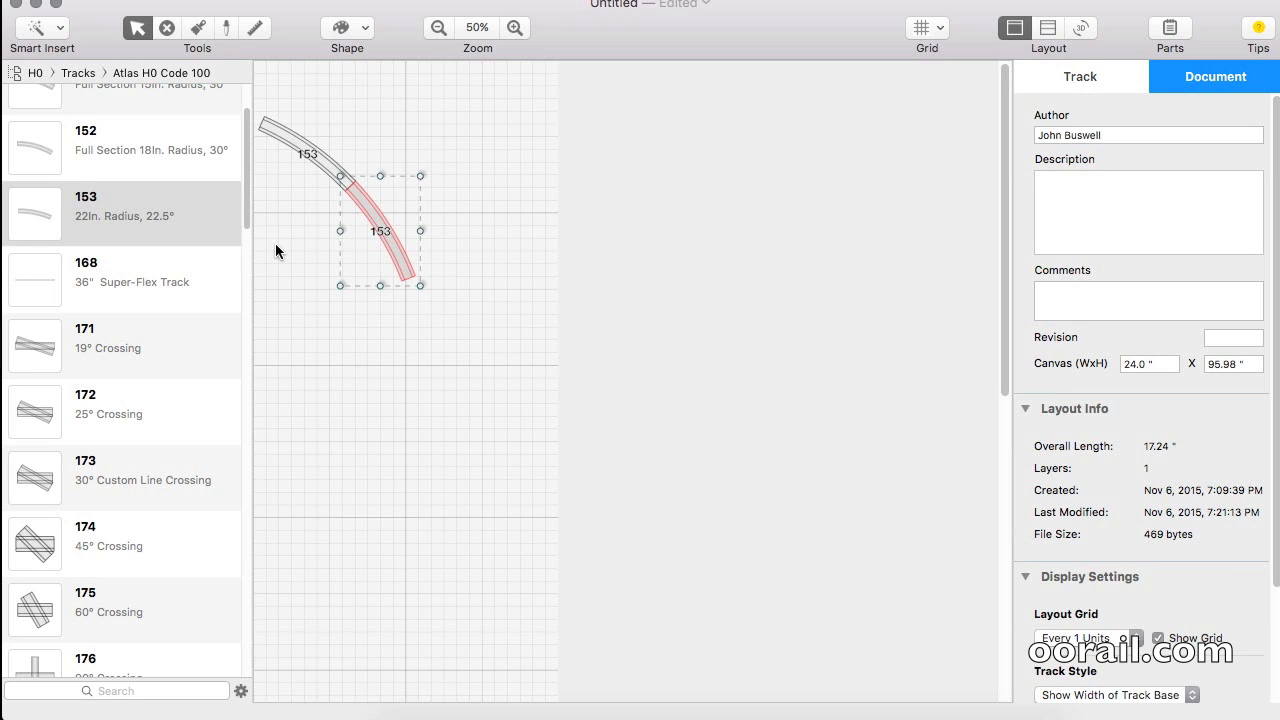
left_click_drag(240, 217, 465, 293)
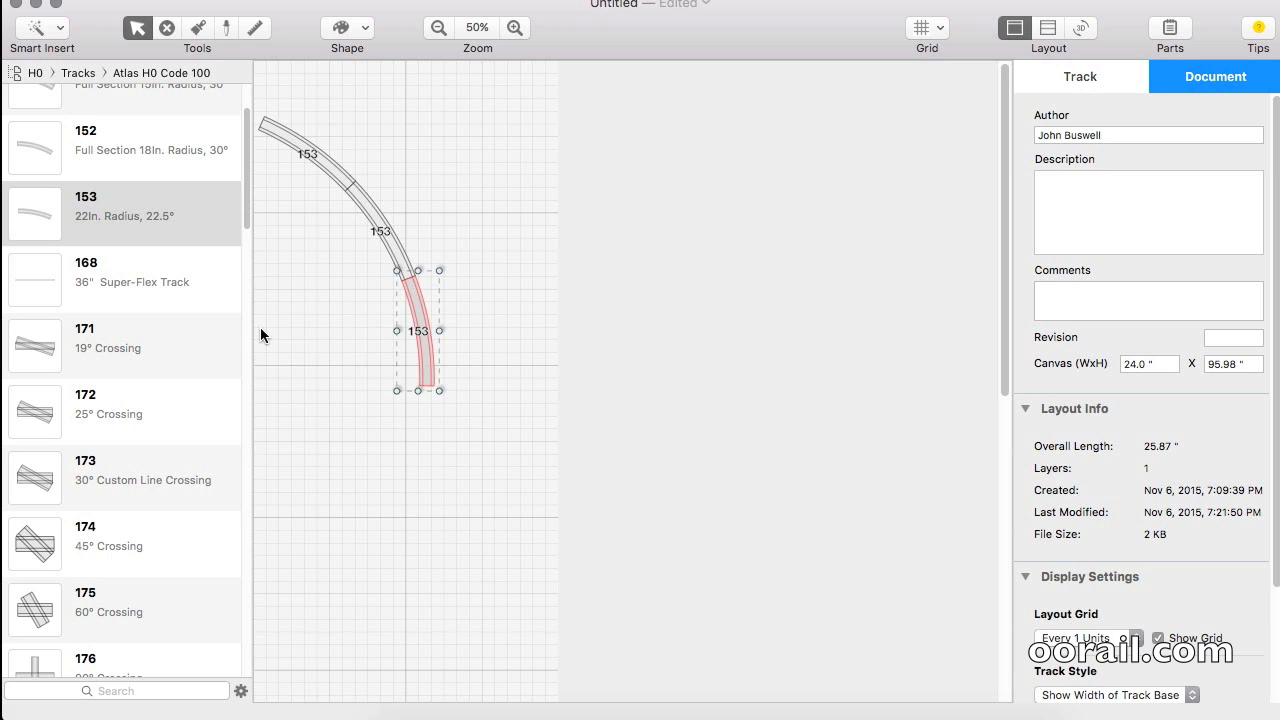
Step: Delete the uppermost 153 curve and move the remaining two-piece arc up and to the left
left_click(338, 178)
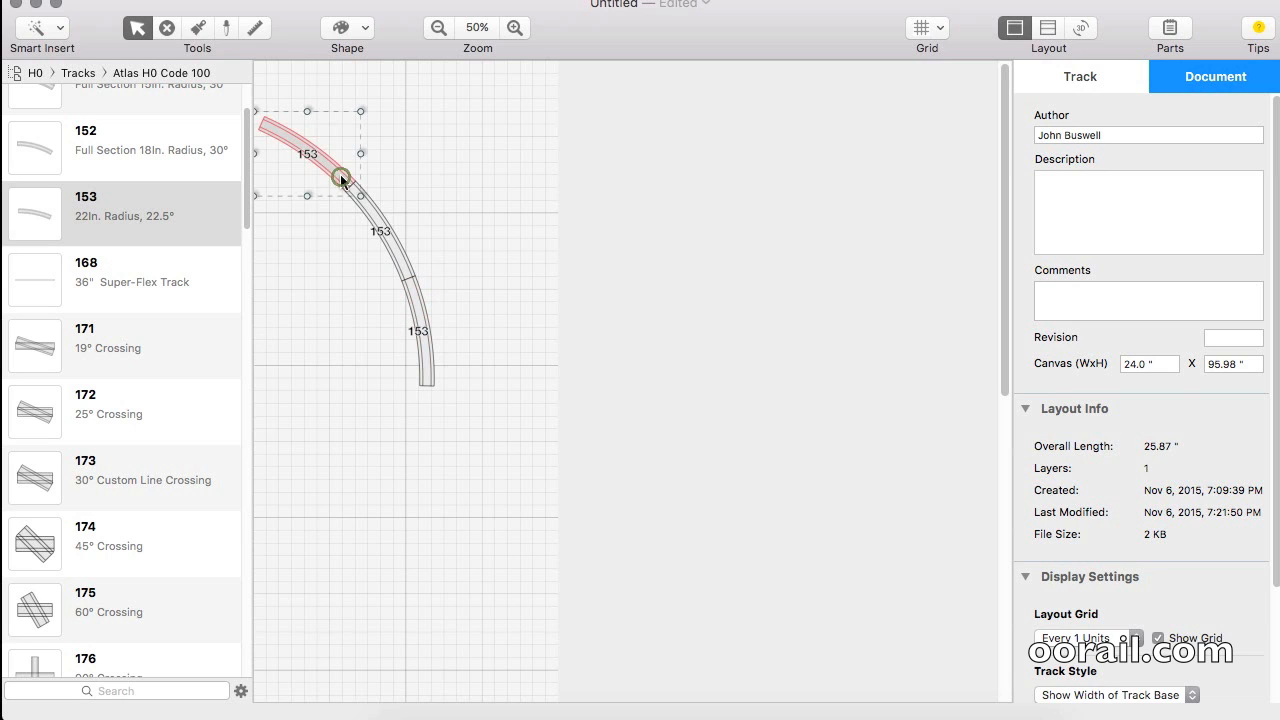
key("BackSpace")
left_click(330, 174)
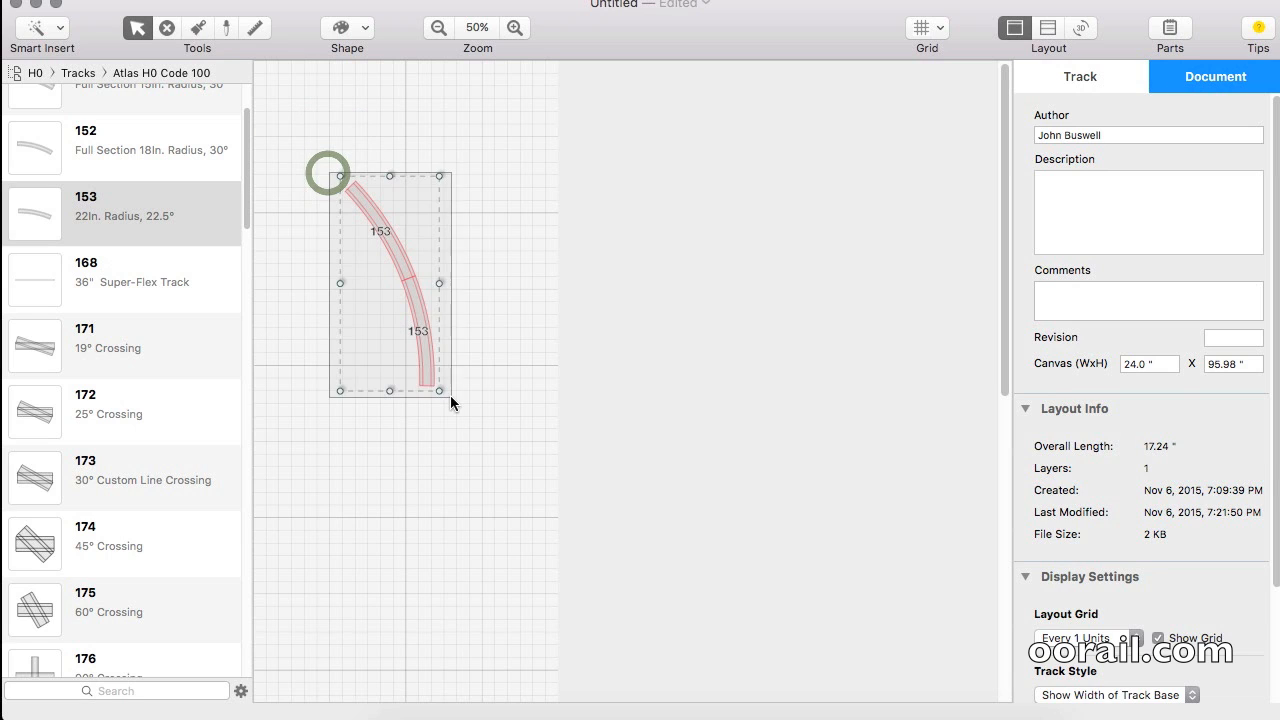
left_click_drag(430, 368, 384, 317)
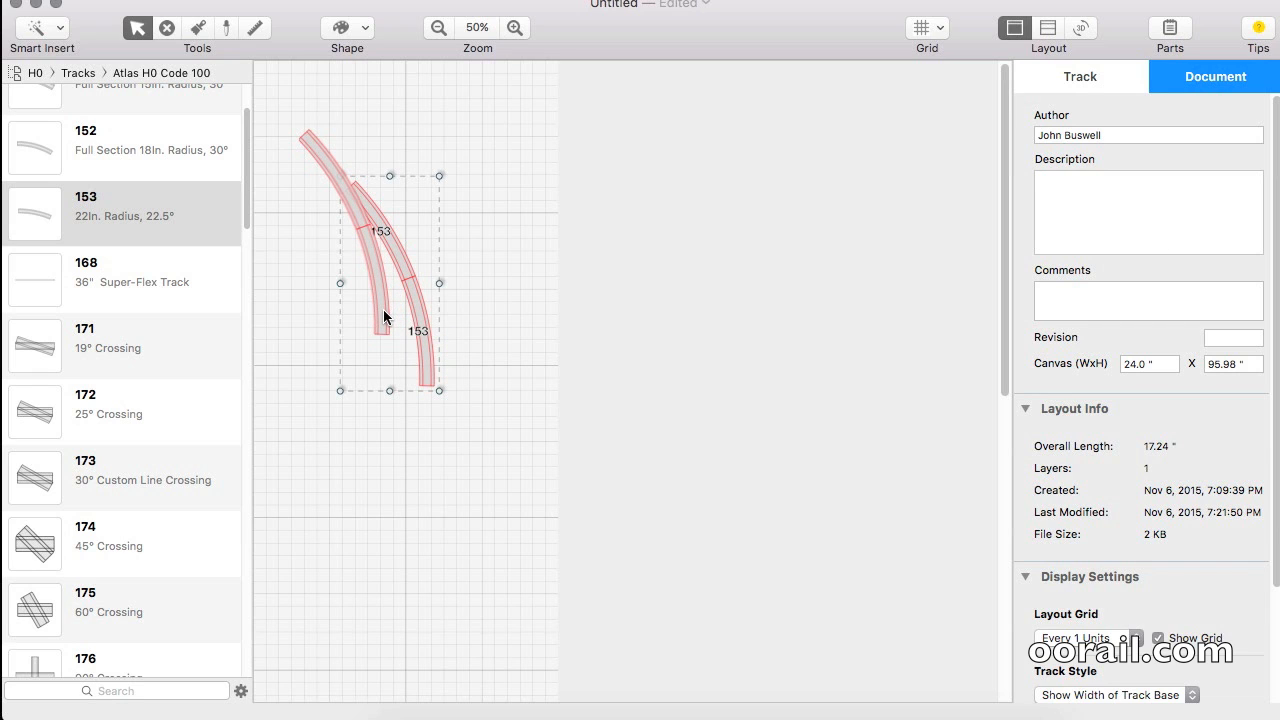
left_click_drag(384, 317, 370, 297)
left_click(458, 304)
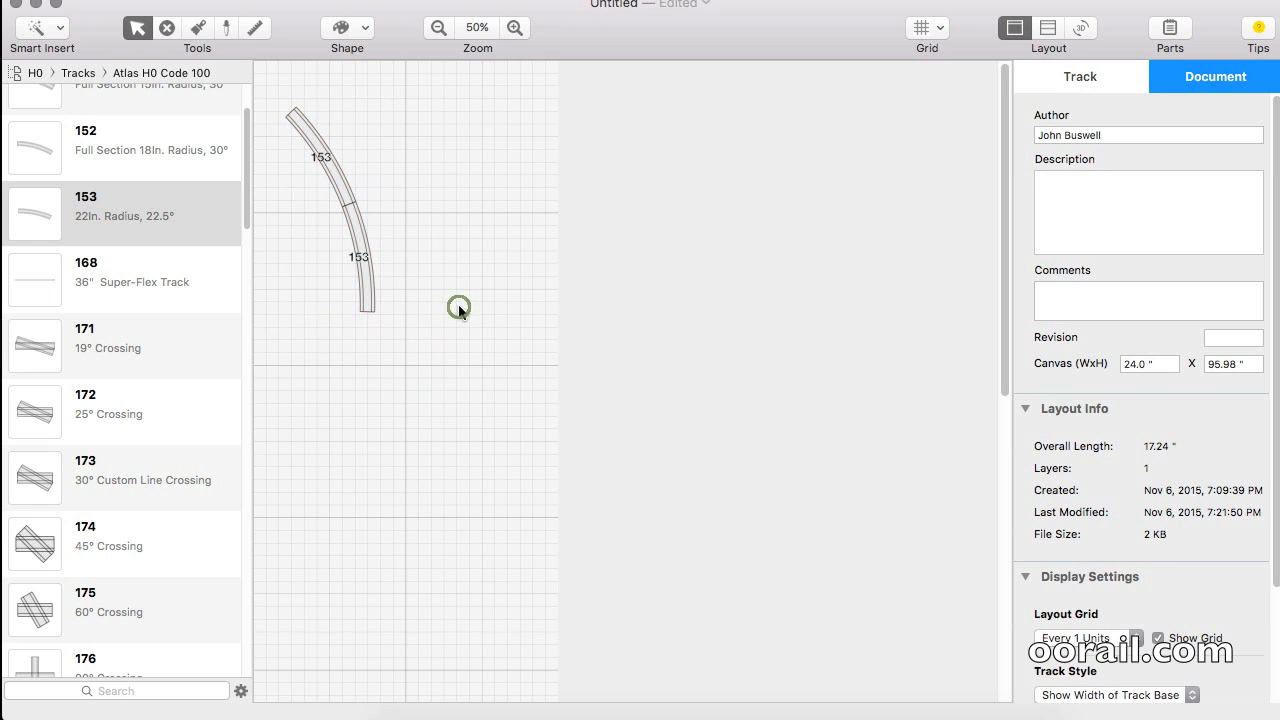
Step: Place a 152 curve (18 in. radius, 30°) above the 153 arc and shift that arc slightly down and right
left_click(174, 160)
left_click_drag(170, 166, 359, 91)
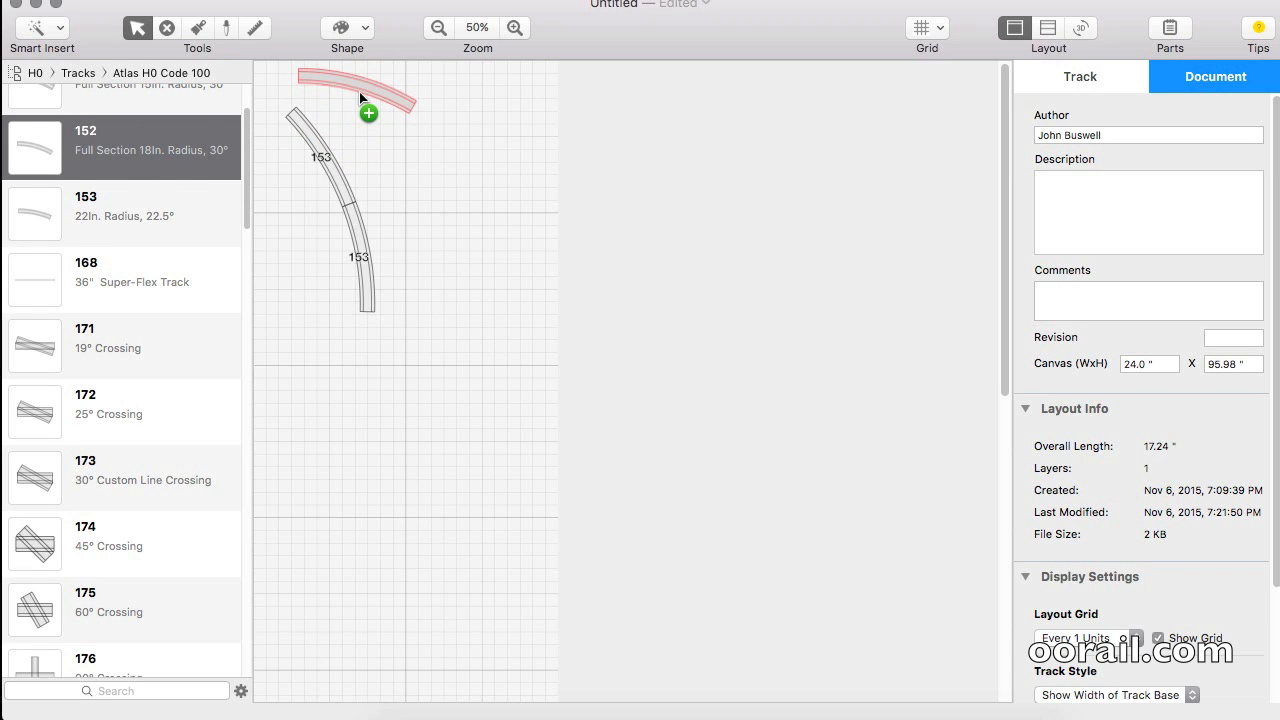
left_click_drag(359, 92, 354, 94)
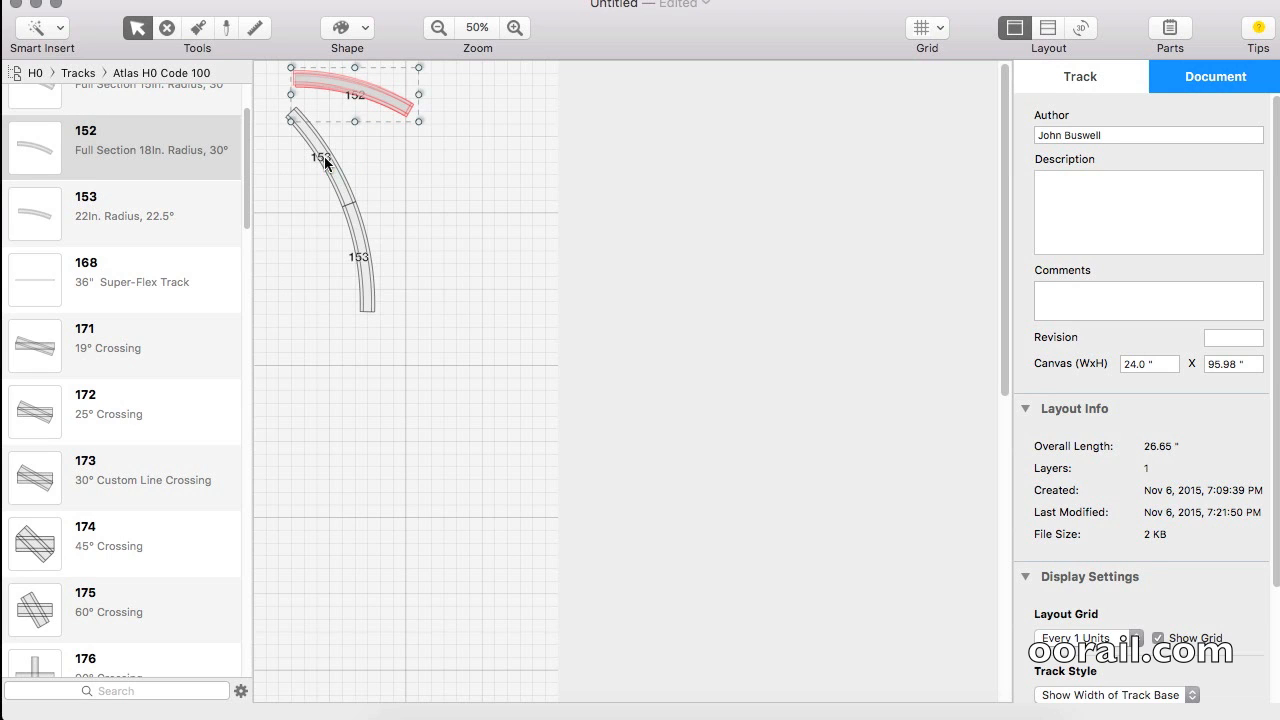
left_click(293, 157)
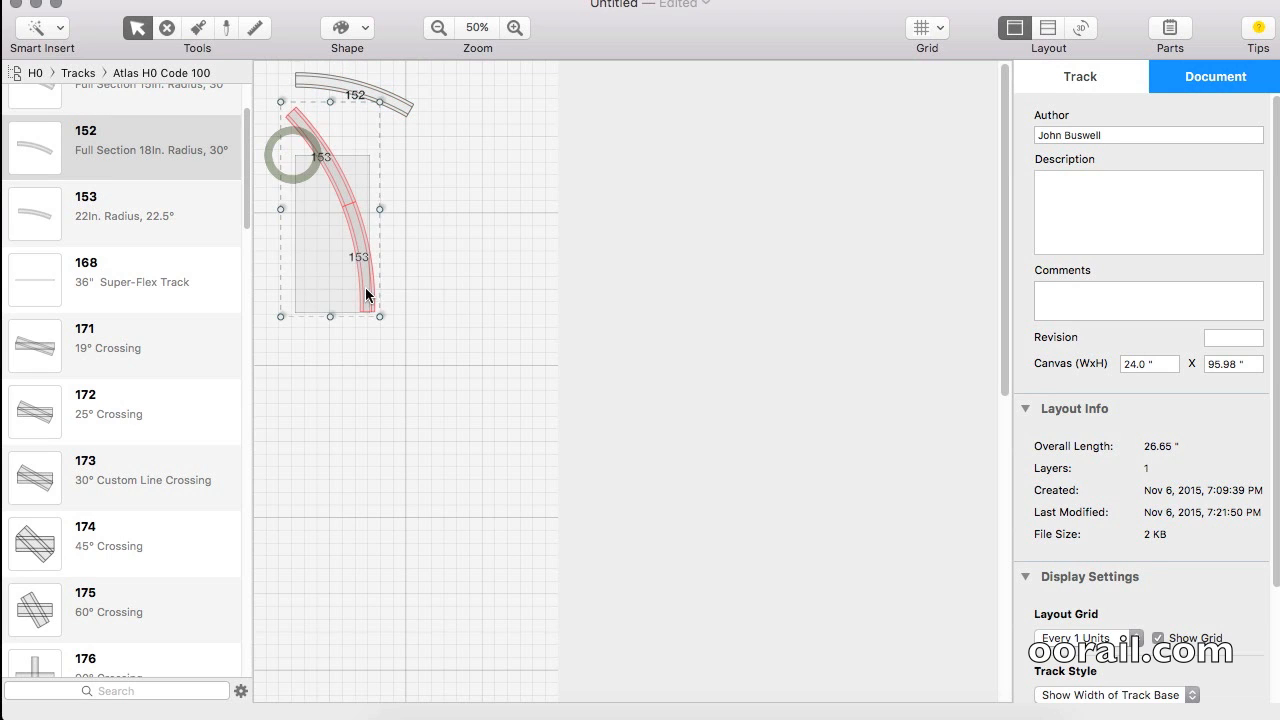
left_click(360, 259)
left_click_drag(358, 259, 388, 284)
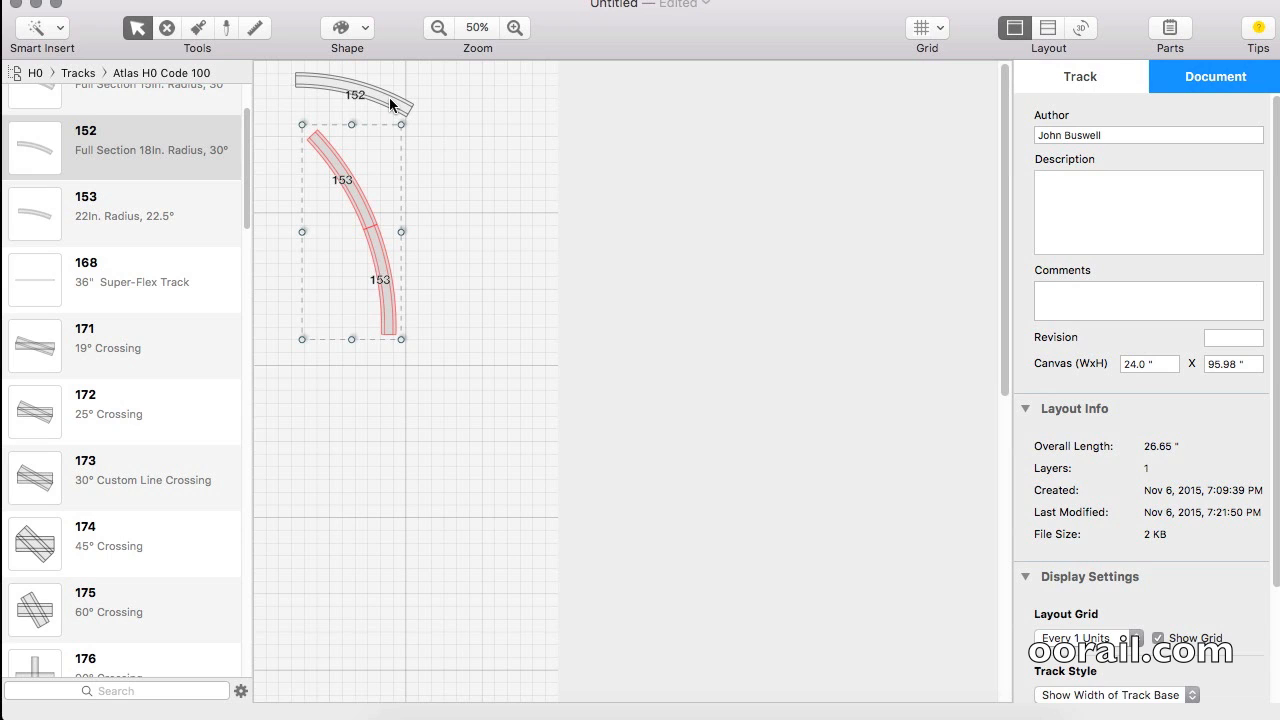
Step: Extend the 152 arc with two more 152 curves and nudge the whole arc slightly left and down
left_click_drag(126, 143, 472, 127)
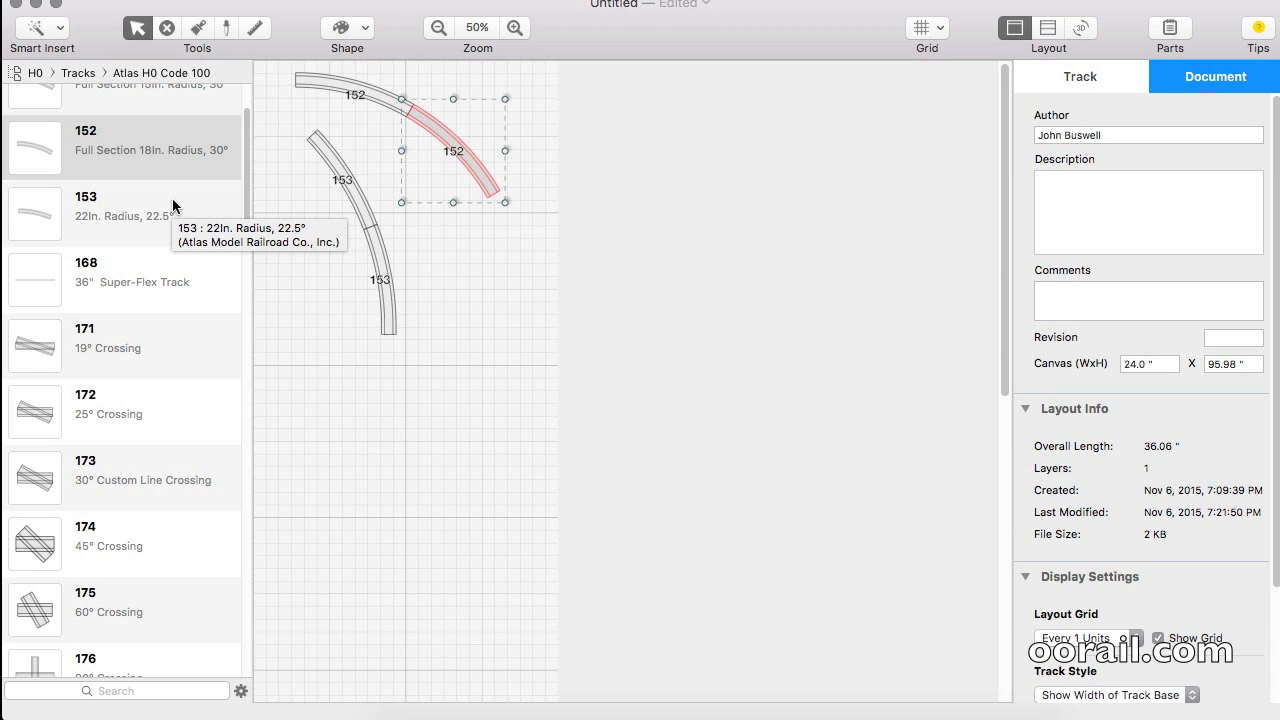
left_click_drag(84, 151, 548, 211)
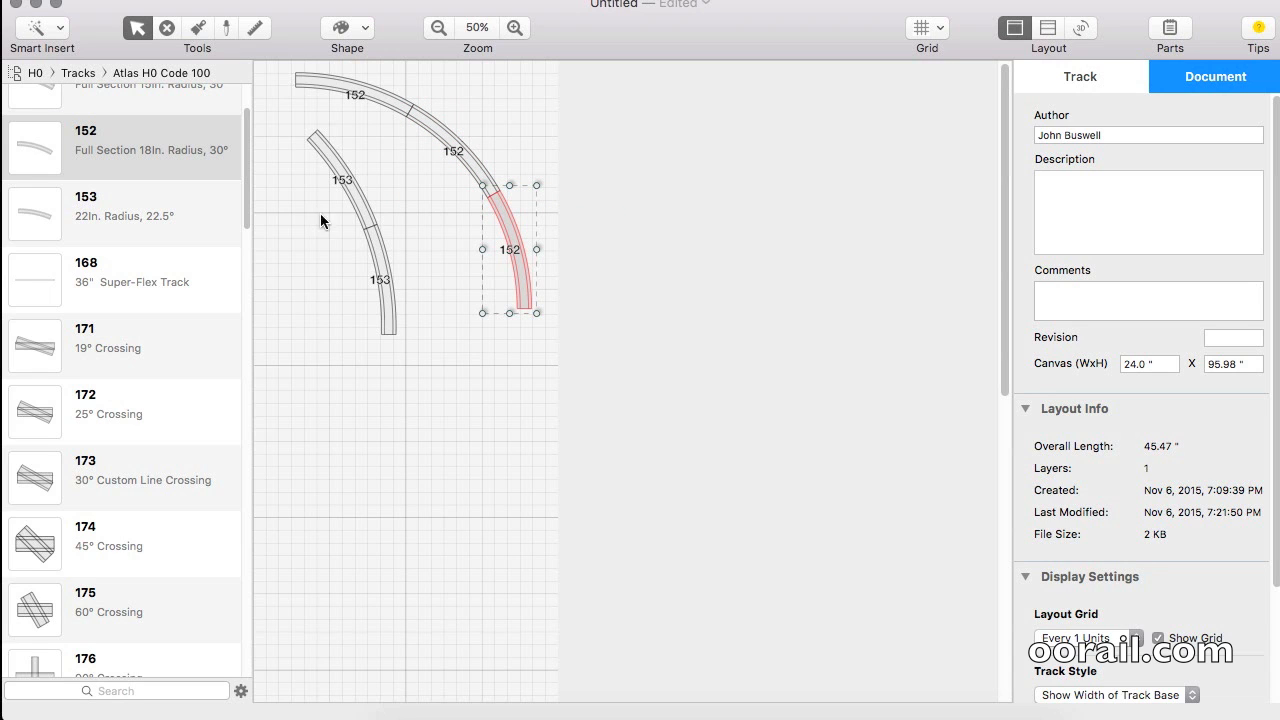
left_click_drag(289, 69, 393, 147)
double_click(502, 215)
key("Left")
key("Left")
key("Left")
key("Left")
key("Left")
key("Left")
key("Left")
key("Left")
key("Left")
key("Left")
key("Left")
key("Left")
key("Left")
key("Left")
key("Left")
key("Left")
key("Left")
key("Left")
key("Left")
key("Left")
key("Down")
key("Down")
key("Left")
key("Left")
Step: Add a third 153 curve to the inner arc and nudge the arc's pieces downward and sideways
left_click_drag(306, 187, 405, 349)
left_click(300, 327)
left_click_drag(158, 219, 424, 352)
left_click(381, 203, "shift")
left_click(422, 298, "shift")
key("Down")
key("Down")
key("Down")
key("Down")
key("Down")
key("Down")
key("Down")
key("Left")
key("Left")
key("Left")
key("Left")
key("Left")
key("Right")
key("Right")
key("Right")
Step: Delete the extra 153 curve and reposition the remaining two-piece arc inside the 152 arc
left_click(337, 149)
key("Delete")
left_click_drag(446, 327, 427, 325)
key("Left")
key("Left")
key("Left")
key("Right")
key("Right")
key("Left")
key("Up")
key("Up")
key("Up")
key("Up")
key("Up")
left_click(533, 392)
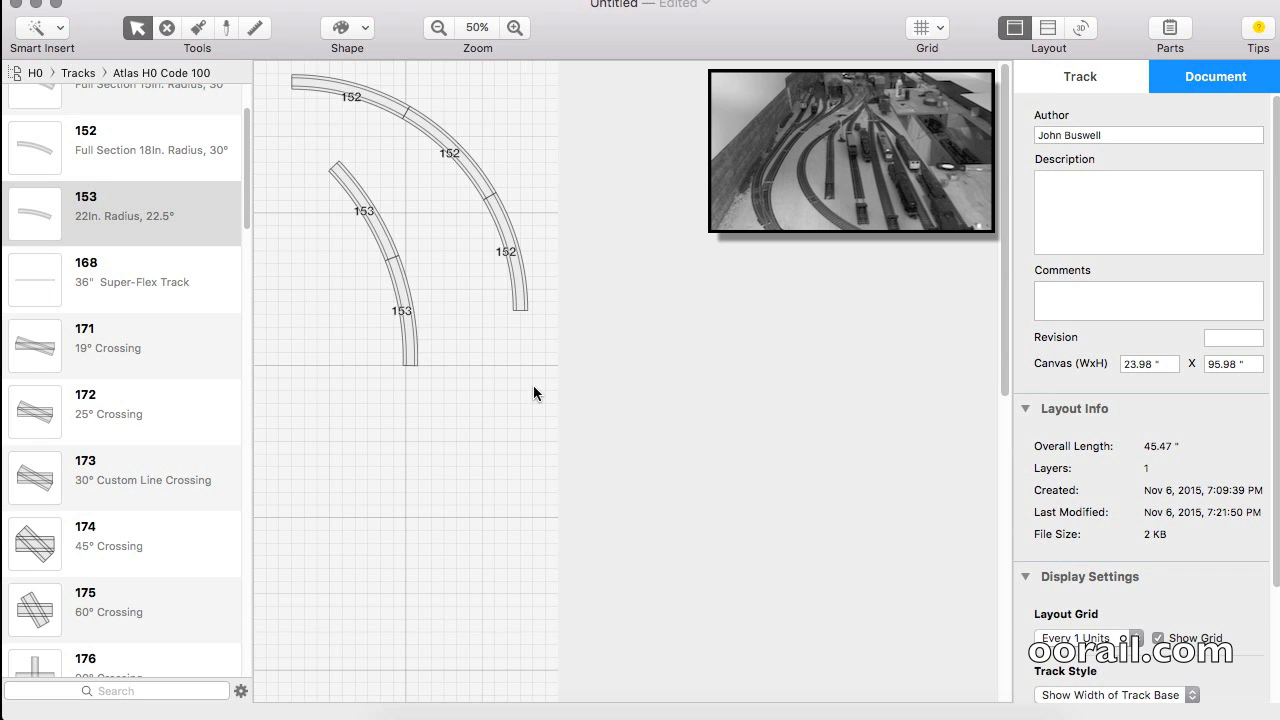
Step: Place a 282 Customline #4 right switch, turn it vertical and connect it to the lower end of the 152 arc
left_click_drag(248, 226, 459, 470)
left_click_drag(518, 452, 447, 419)
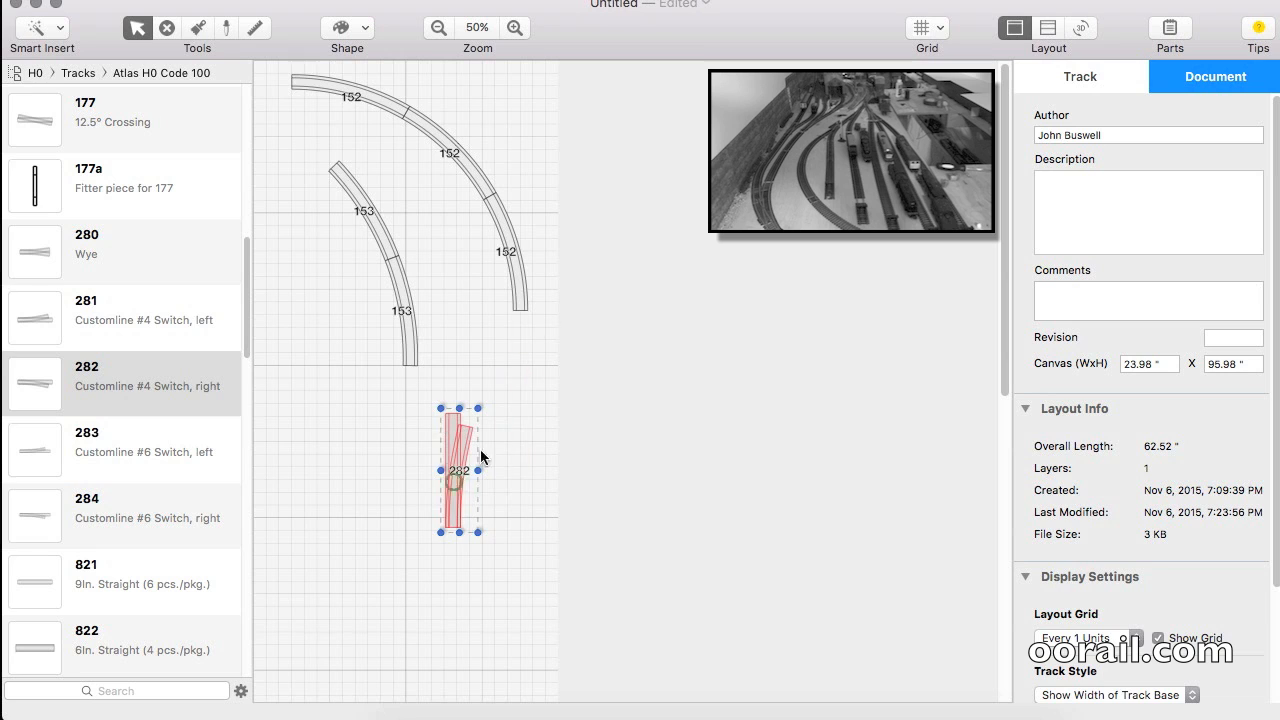
left_click_drag(247, 300, 246, 97)
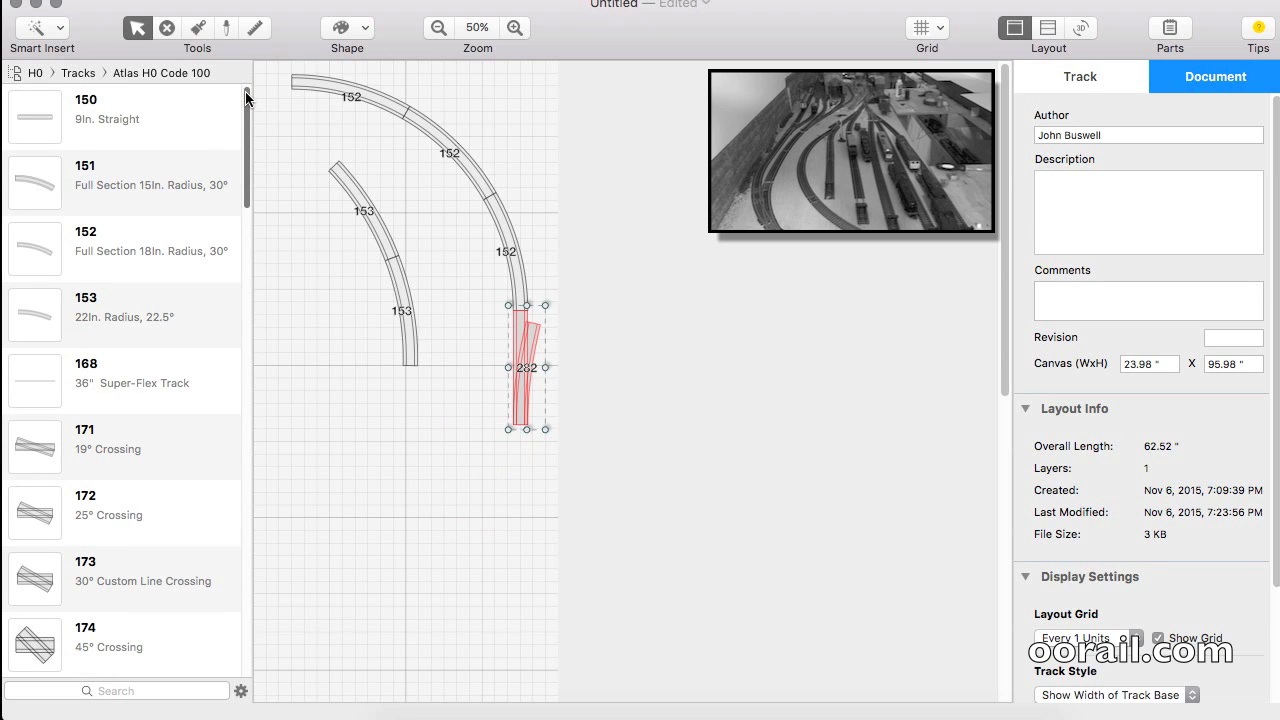
Step: Connect a rotated 152 curve to the switch's diverging leg and extend it with a 150 9 in. straight
left_click_drag(168, 270, 440, 512)
left_click_drag(504, 543, 434, 577)
left_click_drag(448, 514, 534, 266)
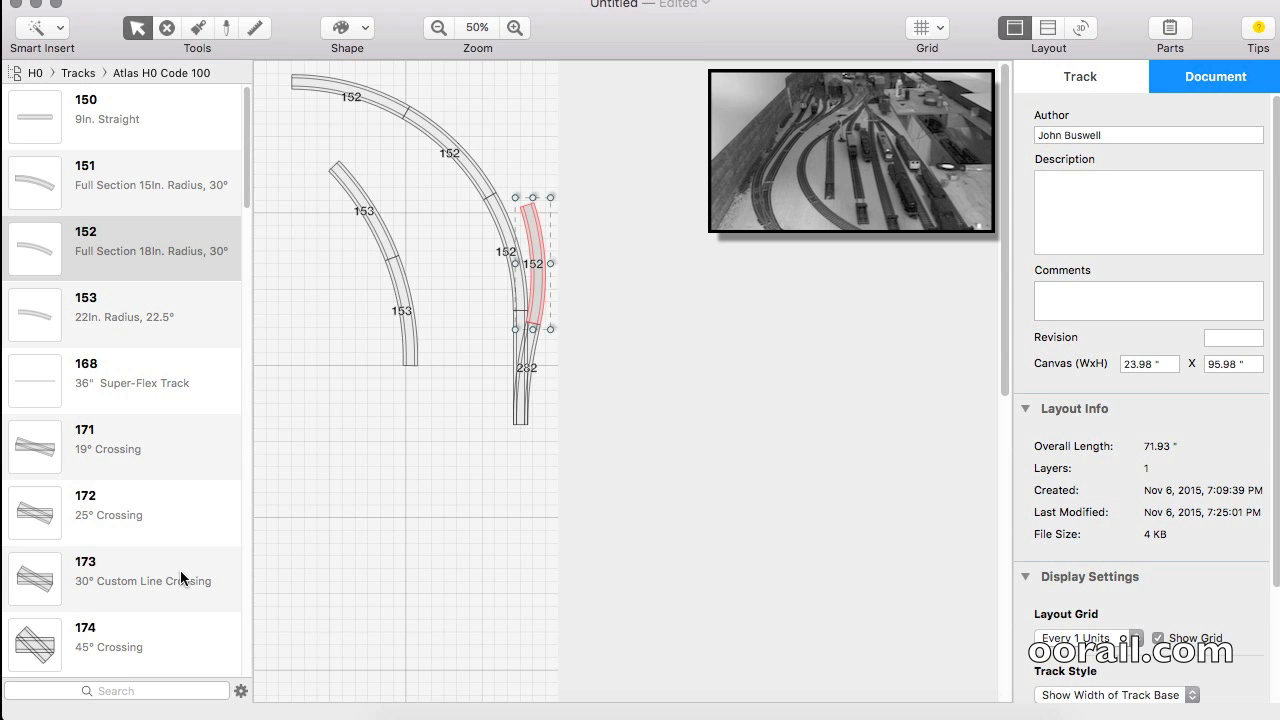
left_click_drag(140, 120, 481, 180)
Step: Select the 152 arc, the switch and its diverging branch together and nudge them slightly up and right
left_click(355, 135)
left_click(514, 152, "shift")
left_click(533, 241, "shift")
left_click(525, 362, "shift")
left_click(460, 155, "shift")
left_click(410, 122, "shift")
key("Left")
key("Left")
key("Left")
key("Left")
key("Left")
key("Left")
key("Left")
key("Left")
key("Left")
key("Left")
key("Left")
key("Left")
key("Up")
key("Up")
key("Up")
key("Up")
key("Up")
key("Up")
key("Up")
key("Right")
key("Right")
key("Right")
key("Right")
key("Right")
key("Right")
key("Right")
key("Right")
key("Right")
key("Right")
key("Right")
key("Right")
key("Right")
key("Right")
key("Right")
key("Right")
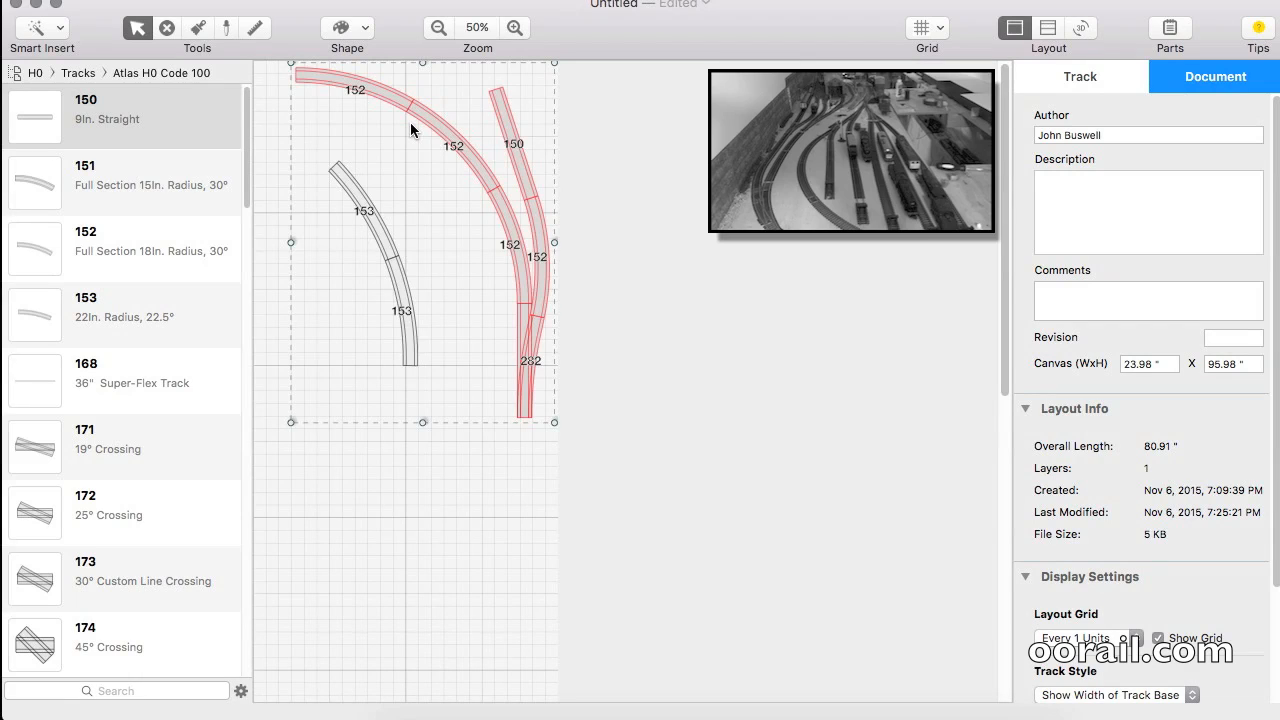
Step: Select the two-piece 153 arc and shift it right, closer to the 152 arc
left_click(420, 526)
left_click_drag(321, 174, 408, 332)
key("Right")
key("Right")
key("Right")
key("Right")
key("Right")
key("Right")
key("Right")
key("Right")
key("Right")
key("Right")
key("Right")
key("Right")
key("Right")
key("Right")
key("Right")
key("Right")
key("Right")
key("Right")
key("Right")
key("Right")
Step: Add a third 153 curve to the inner arc and nudge the whole arc right and down
left_click_drag(171, 251, 168, 211)
left_click_drag(171, 316, 316, 150)
double_click(417, 261)
left_click_drag(419, 262, 423, 278)
key("Down")
key("Down")
key("Right")
key("Right")
key("Right")
key("Right")
key("Right")
key("Right")
key("Right")
key("Right")
key("Right")
key("Right")
key("Right")
key("Right")
key("Right")
key("Right")
key("Right")
key("Right")
key("Right")
key("Right")
key("Right")
key("Down")
key("Down")
key("Down")
key("Down")
key("Right")
key("Left")
key("Left")
key("Left")
key("Left")
key("Left")
key("Down")
key("Down")
key("Down")
key("Down")
key("Down")
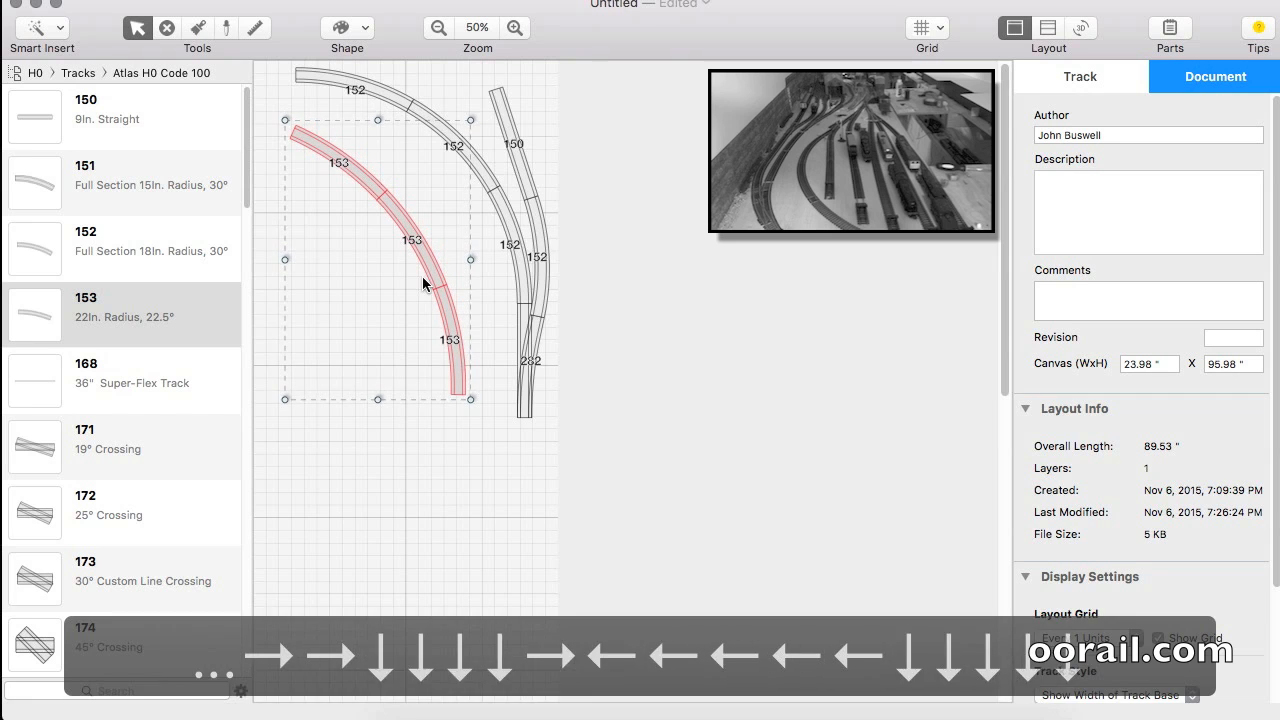
left_click(512, 468)
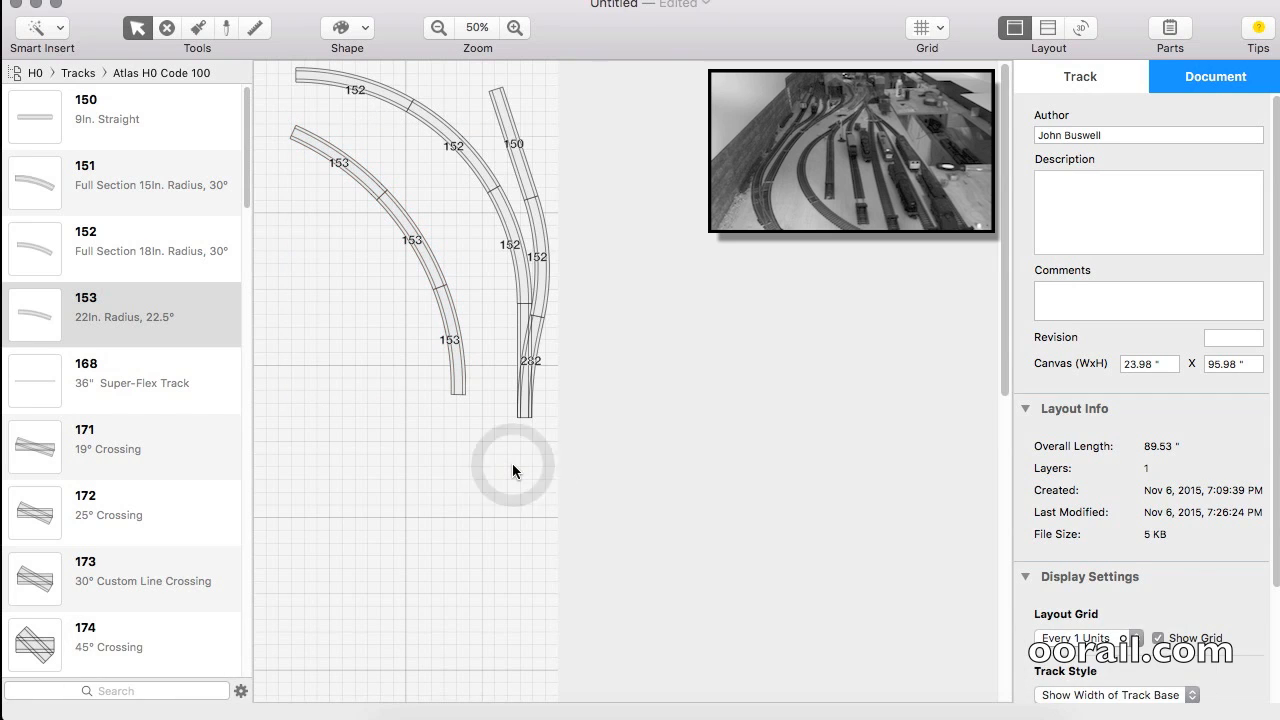
Step: Select the entire three-piece 153 arc again and nudge it slightly left and up
left_click_drag(282, 125, 416, 269)
double_click(450, 312)
key("Down")
key("Down")
key("Down")
key("Down")
key("Right")
key("Right")
key("Right")
key("Right")
key("Right")
key("Right")
key("Right")
key("Right")
key("Left")
key("Left")
key("Left")
key("Left")
key("Left")
key("Left")
key("Left")
key("Left")
key("Left")
key("Left")
key("Left")
key("Left")
key("Left")
key("Left")
key("Up")
key("Up")
key("Up")
key("Up")
key("Up")
key("Up")
key("Up")
key("Up")
key("Up")
key("Up")
key("Up")
key("Left")
key("Left")
key("Left")
key("Left")
key("Left")
key("Left")
key("Left")
key("Down")
key("Down")
Step: Select the 152 arc with its switch and diverging branch and nudge the group slightly right and down
left_click(357, 88)
left_click(457, 138, "shift")
left_click(523, 159, "shift")
left_click(541, 240, "shift")
left_click(517, 246, "shift")
left_click(524, 350, "shift")
key("Right")
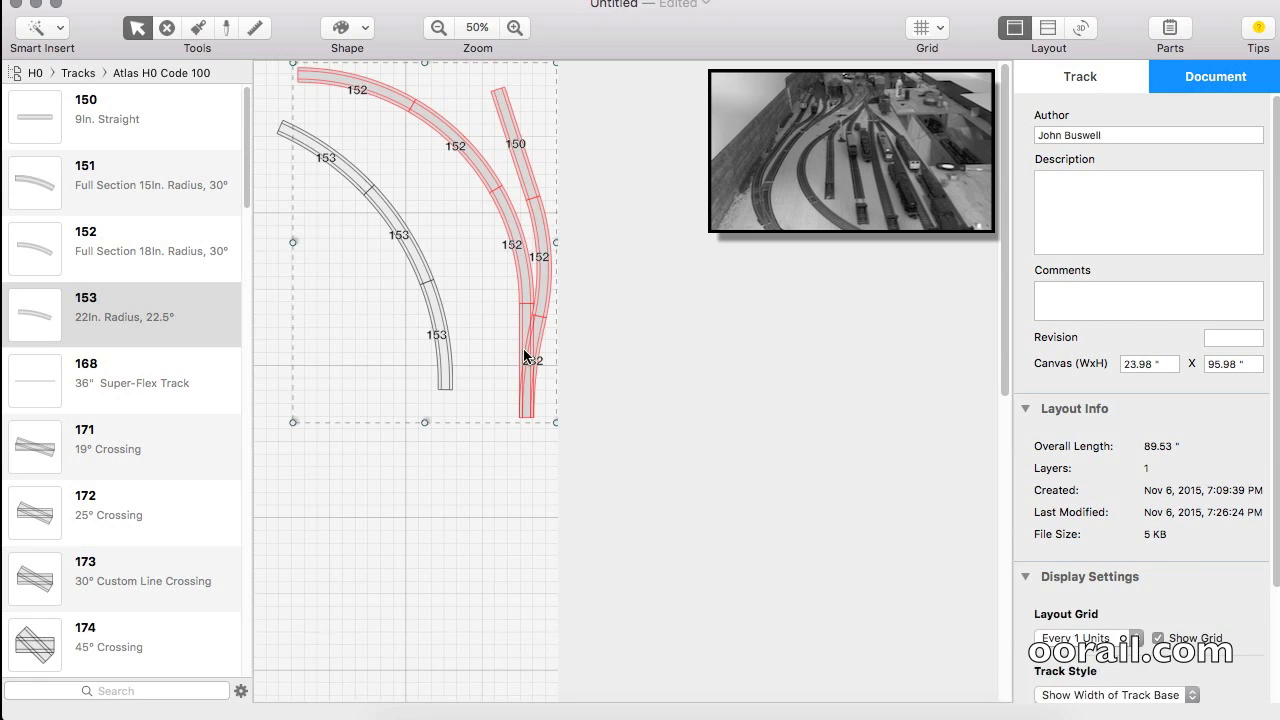
key("Down")
key("Down")
key("Left")
key("Left")
key("Left")
key("Right")
key("Right")
key("Right")
key("Right")
key("Up")
key("Up")
key("Up")
key("Up")
key("Down")
key("Down")
Step: Place a 150 9 in. straight and connect it to the lower end of the 153 arc
left_click(129, 112)
left_click_drag(129, 112, 377, 446)
left_click_drag(437, 457, 356, 504)
left_click_drag(367, 470, 442, 470)
left_click(502, 508)
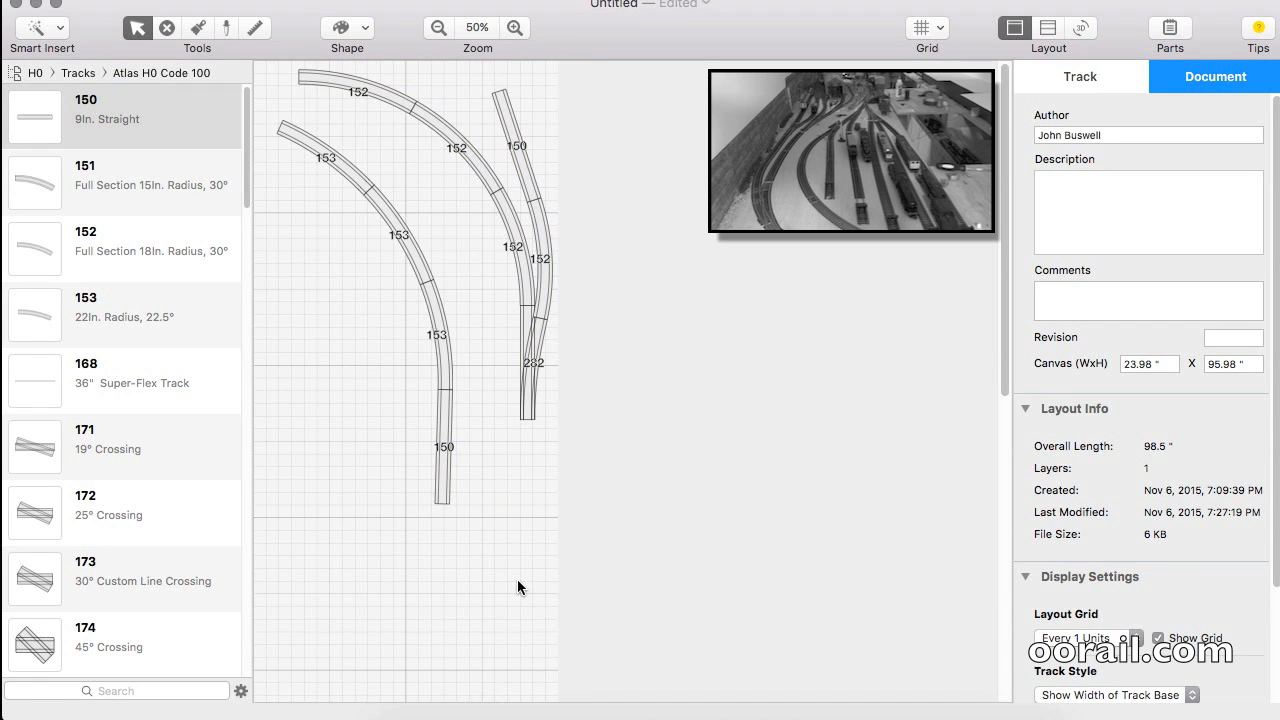
Step: Load the Peco H0 SeTrack library and place an ST-241 left turnout on the free canvas below the 282 switch
left_click(78, 73)
left_click(280, 481)
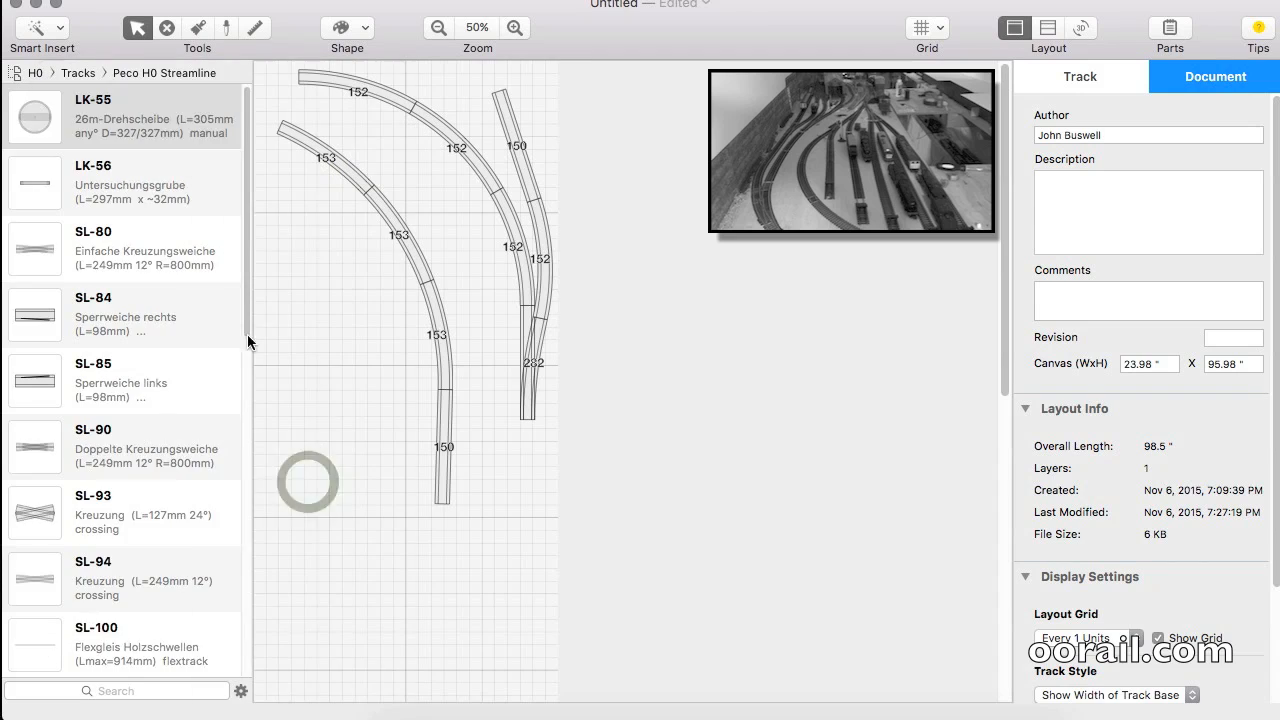
left_click(80, 73)
left_click(272, 464)
left_click_drag(251, 294, 248, 430)
left_click_drag(152, 412, 434, 614)
Step: Return to the Atlas H0 Code 100 library and connect a 153 curve to the lower end of the inner 150 straight
left_click(78, 73)
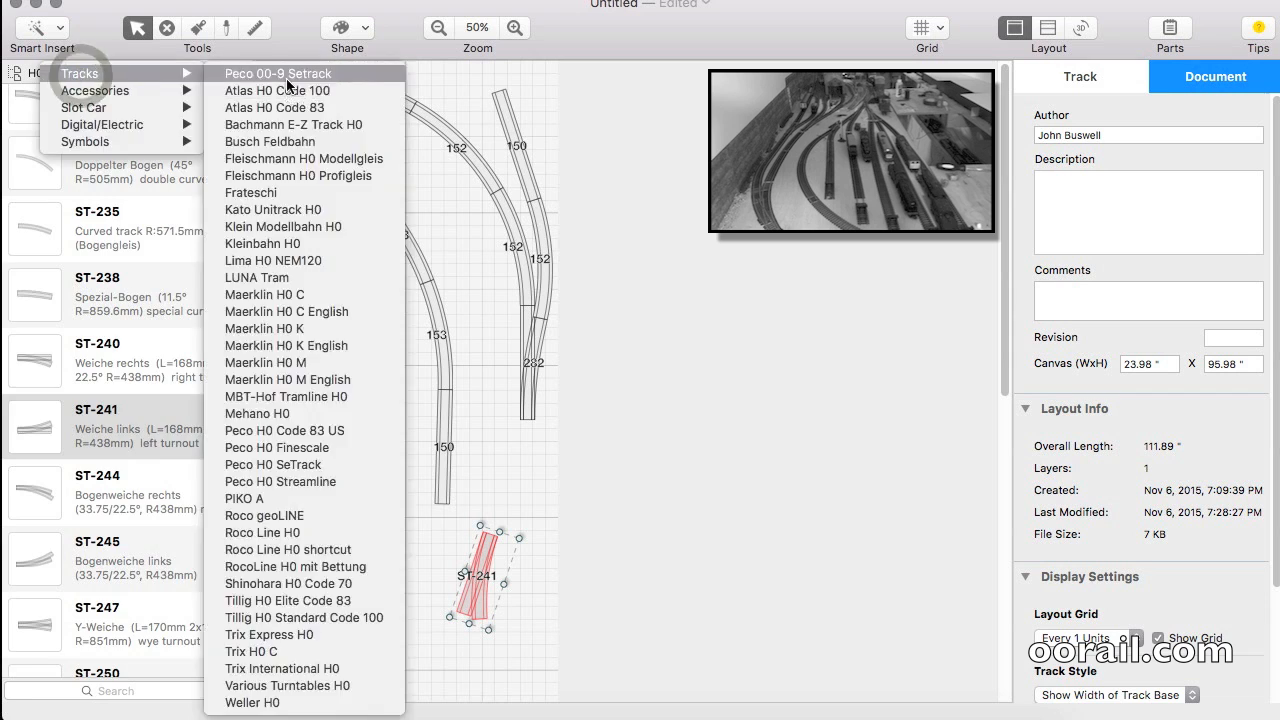
left_click(480, 100)
scroll(245, 300, "up", 5)
left_click_drag(157, 317, 299, 618)
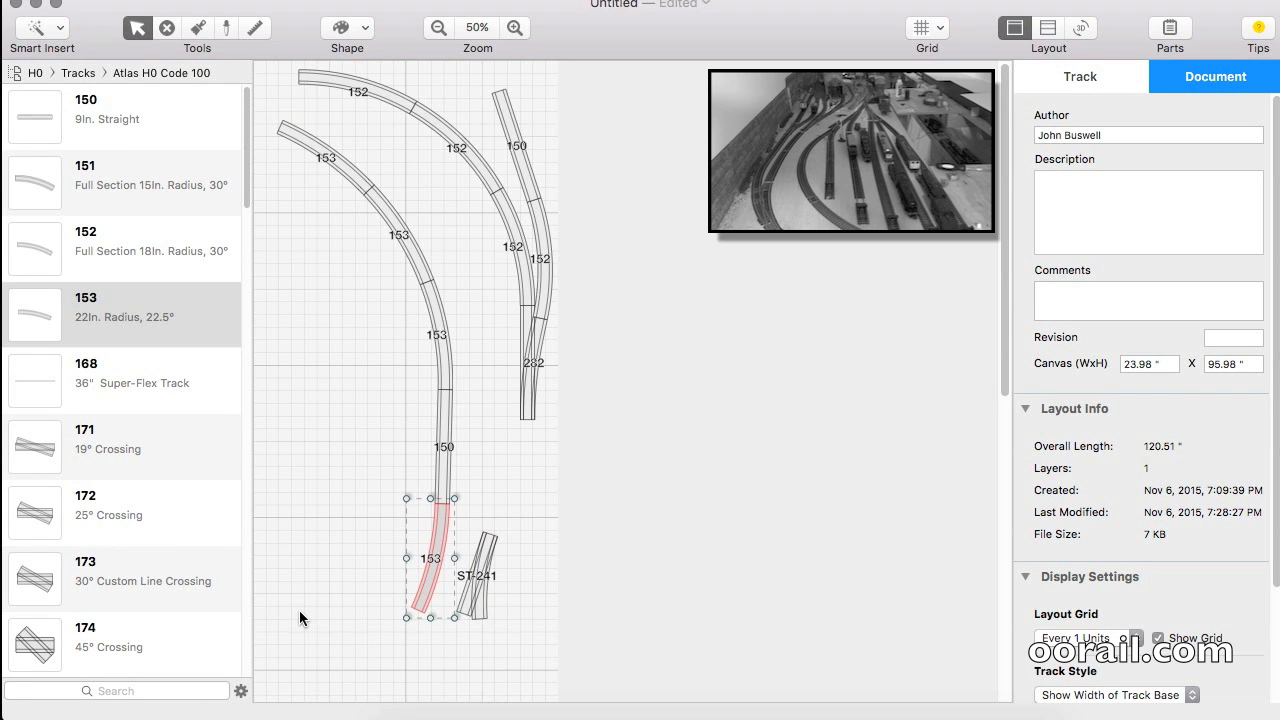
Step: Load the Hornby 00 track library and connect an R8077 left-hand express point to the lowest 153 curve
left_click(35, 73)
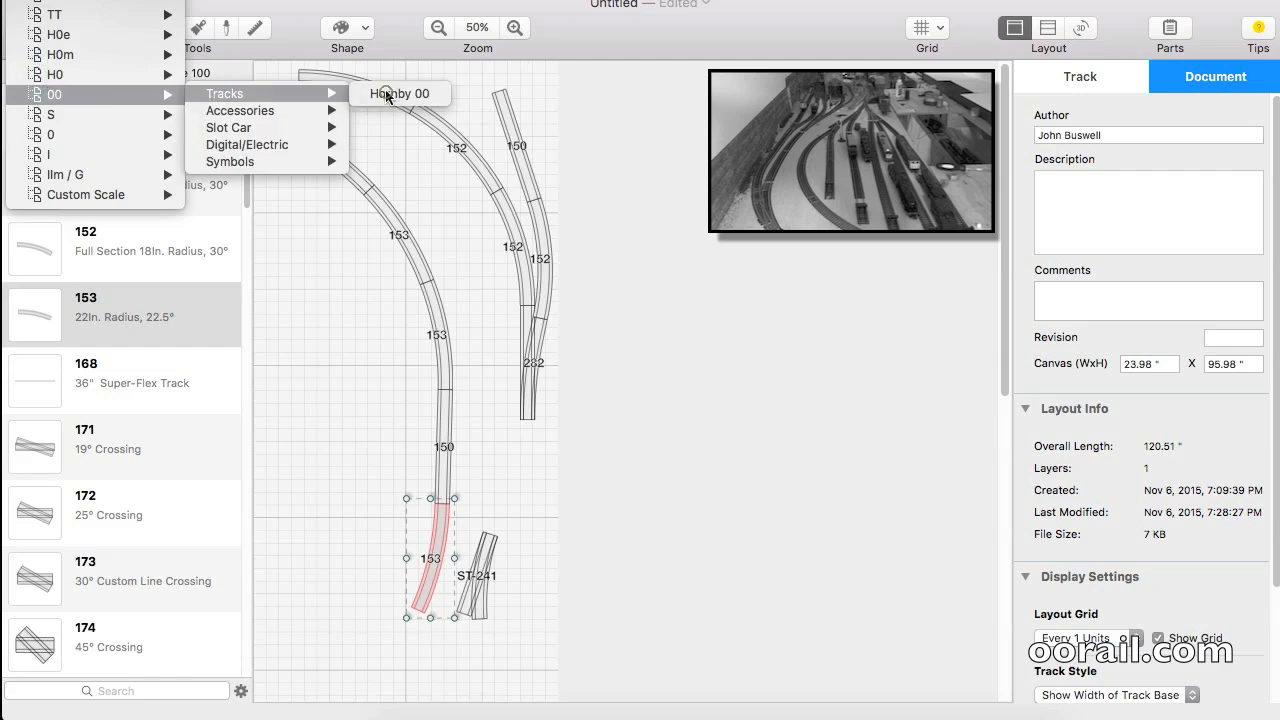
left_click(400, 94)
left_click_drag(126, 366, 467, 630)
Step: Add an R8078 right-hand express point and connect it to the lower end of the R8077 point
left_click_drag(1276, 245, 1276, 358)
left_click_drag(1005, 384, 1005, 571)
left_click_drag(126, 412, 345, 378)
left_click_drag(278, 398, 310, 437)
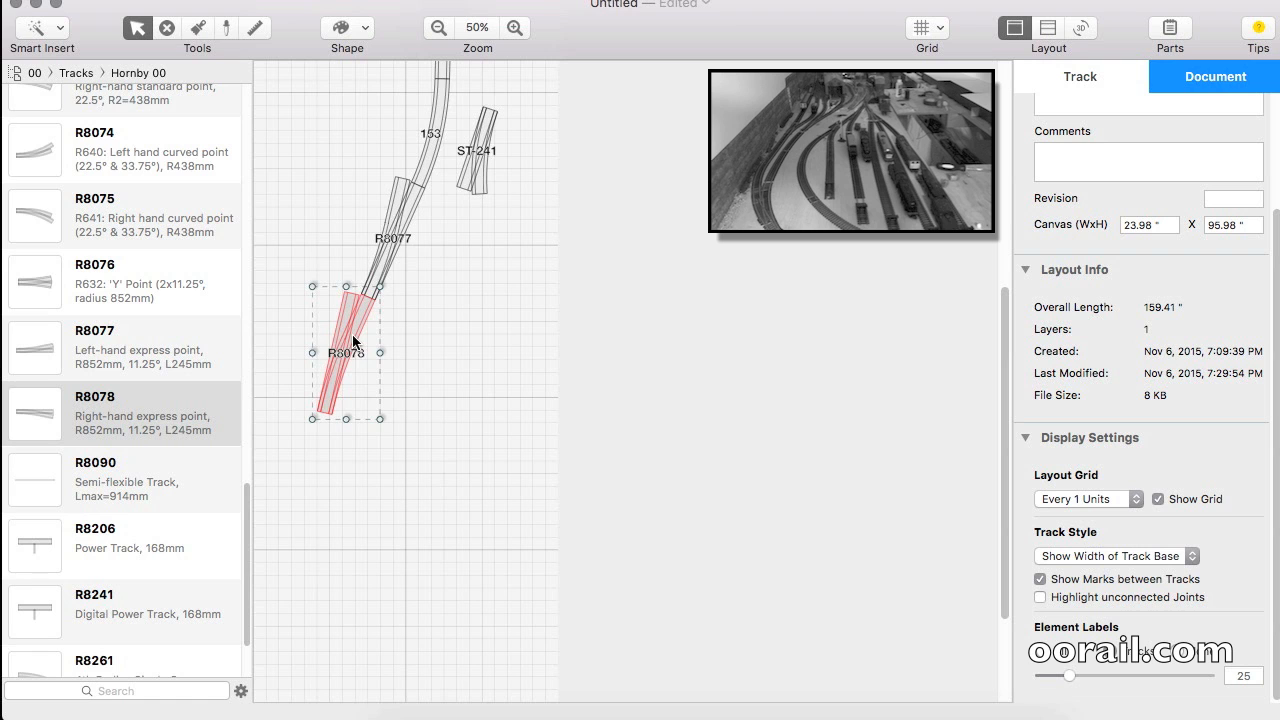
Step: Switch back to the Atlas H0 Code 100 library and try an 836 full section 22" curve below the R8078 point
scroll(600, 300, "down", 3)
left_click(35, 73)
left_click(450, 70)
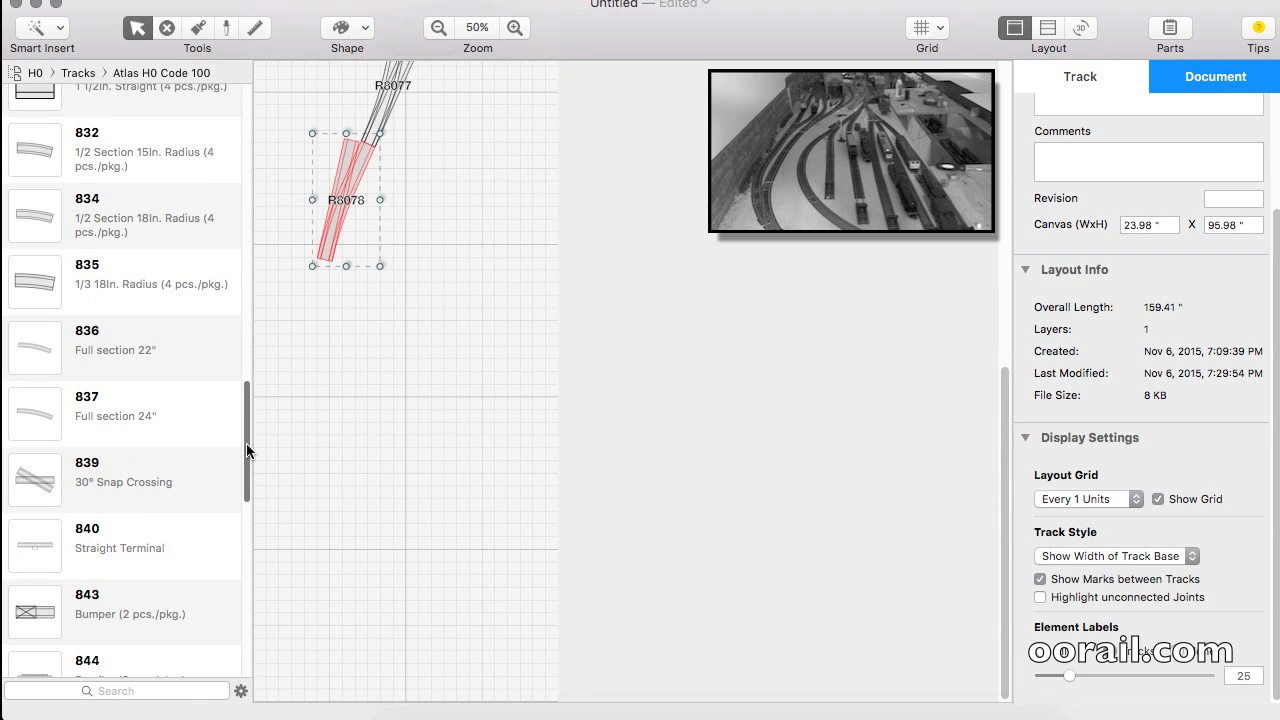
left_click_drag(175, 350, 371, 549)
key("Delete")
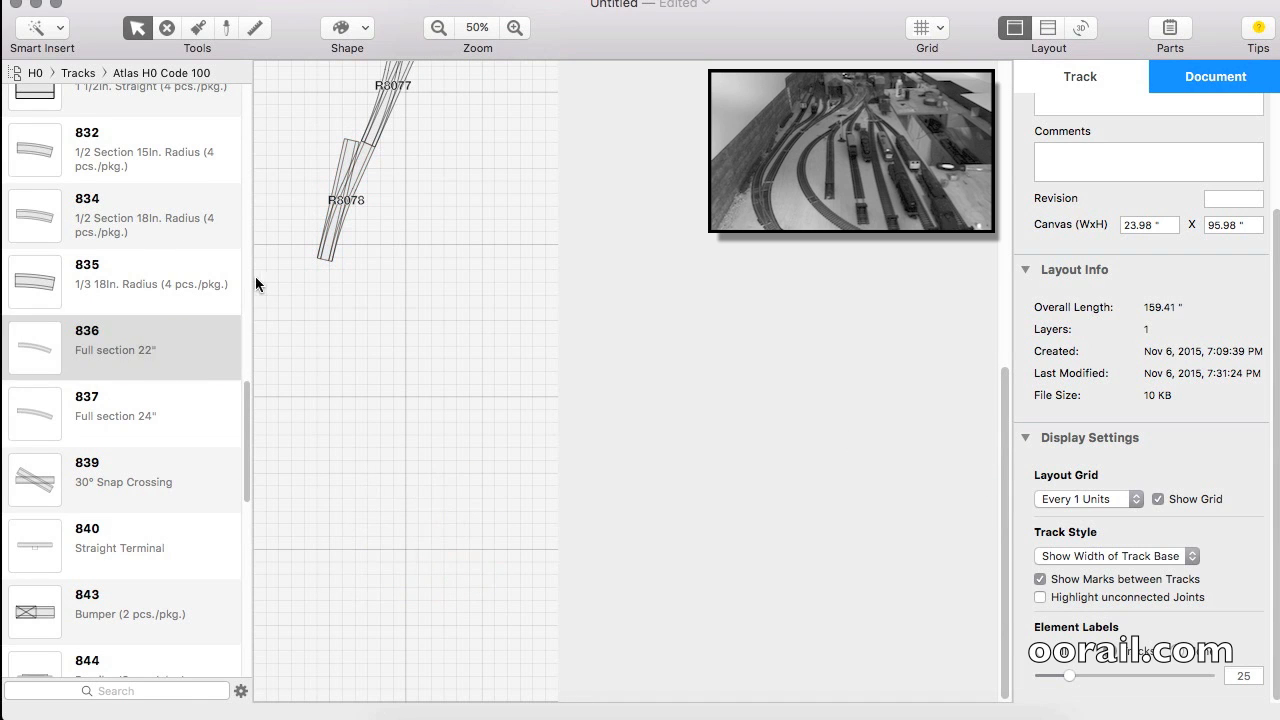
Step: Place an Atlas 153 curve near the canvas's lower edge and connect a second 153 curve to its open left end
scroll(165, 310, "up", 20)
left_click_drag(165, 310, 431, 498)
left_click_drag(490, 500, 497, 467)
left_click_drag(461, 512, 521, 683)
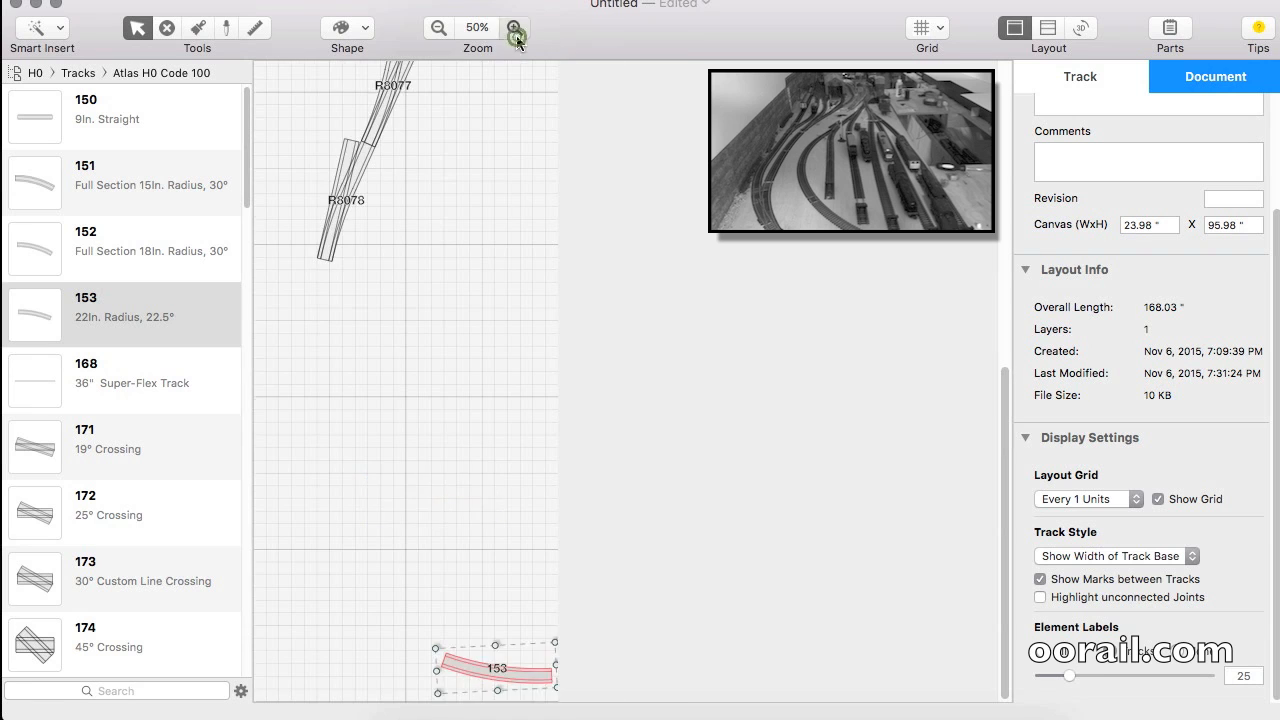
left_click(516, 30)
left_click_drag(125, 315, 519, 640)
Step: Place a 152 curve above the lower 153 curves and connect a second 152 curve to its upper end
left_click_drag(153, 254, 653, 568)
left_click_drag(125, 243, 453, 290)
left_click_drag(363, 320, 614, 318)
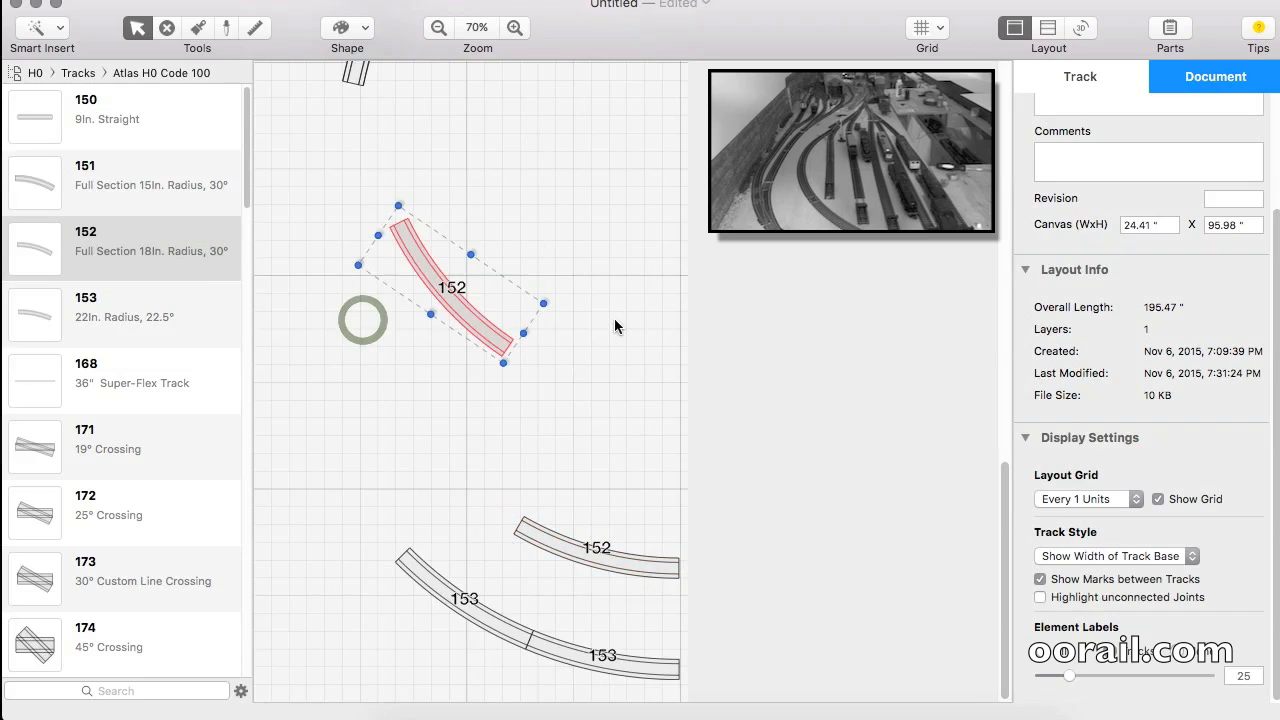
left_click_drag(485, 328, 491, 508)
Step: Extend the inner arc upward with two more connected 152 curves
left_click_drag(125, 243, 412, 248)
left_click_drag(321, 279, 515, 288)
left_click_drag(442, 303, 392, 378)
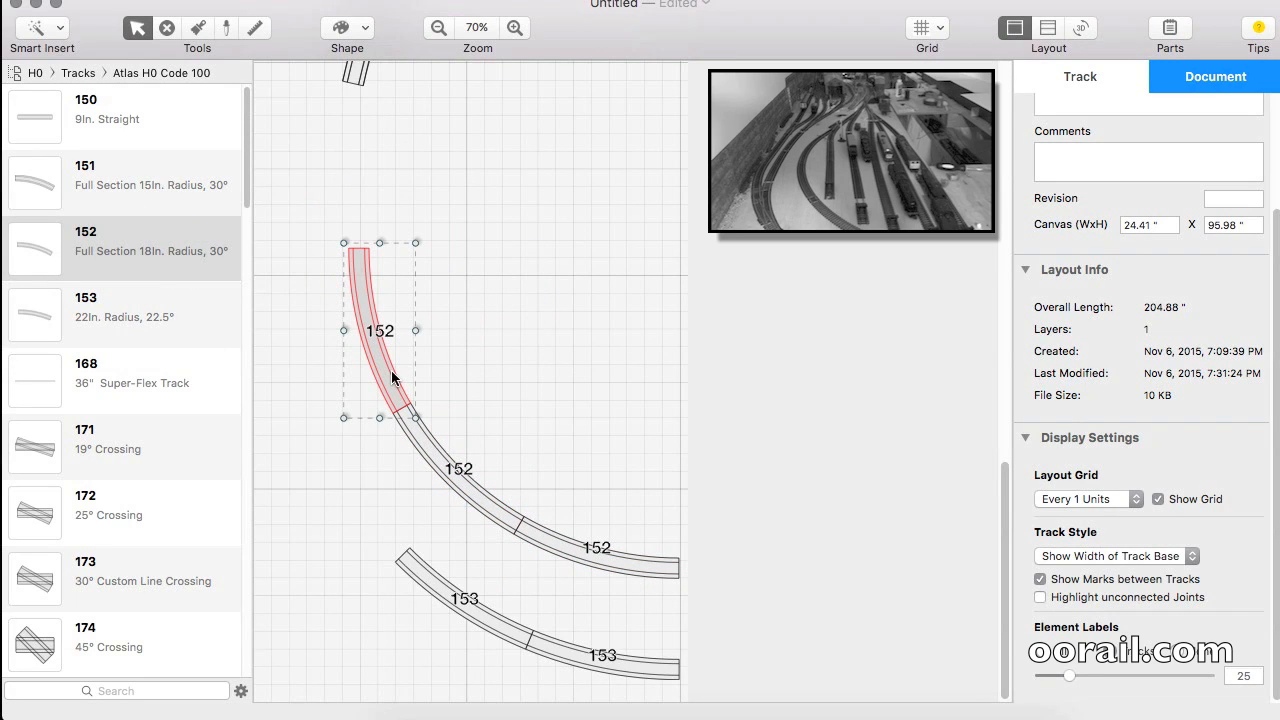
left_click_drag(125, 243, 450, 190)
left_click_drag(366, 228, 488, 272)
left_click_drag(446, 232, 374, 208)
Step: Select all four 152 curves and nudge the whole arc slightly right and upward
left_click(620, 558)
left_click(474, 491, "shift")
left_click(400, 386, "shift")
left_click(365, 208, "shift")
key("Up")
key("Up")
key("Right")
key("Right")
key("Right")
key("Right")
key("Right")
key("Right")
key("Right")
key("Right")
key("Right")
key("Up")
key("Up")
key("Up")
key("Up")
key("Up")
key("Up")
key("Up")
key("Up")
key("Up")
key("Up")
key("Up")
key("Up")
key("Up")
key("Up")
key("Up")
key("Up")
key("Up")
key("Up")
left_click(451, 269)
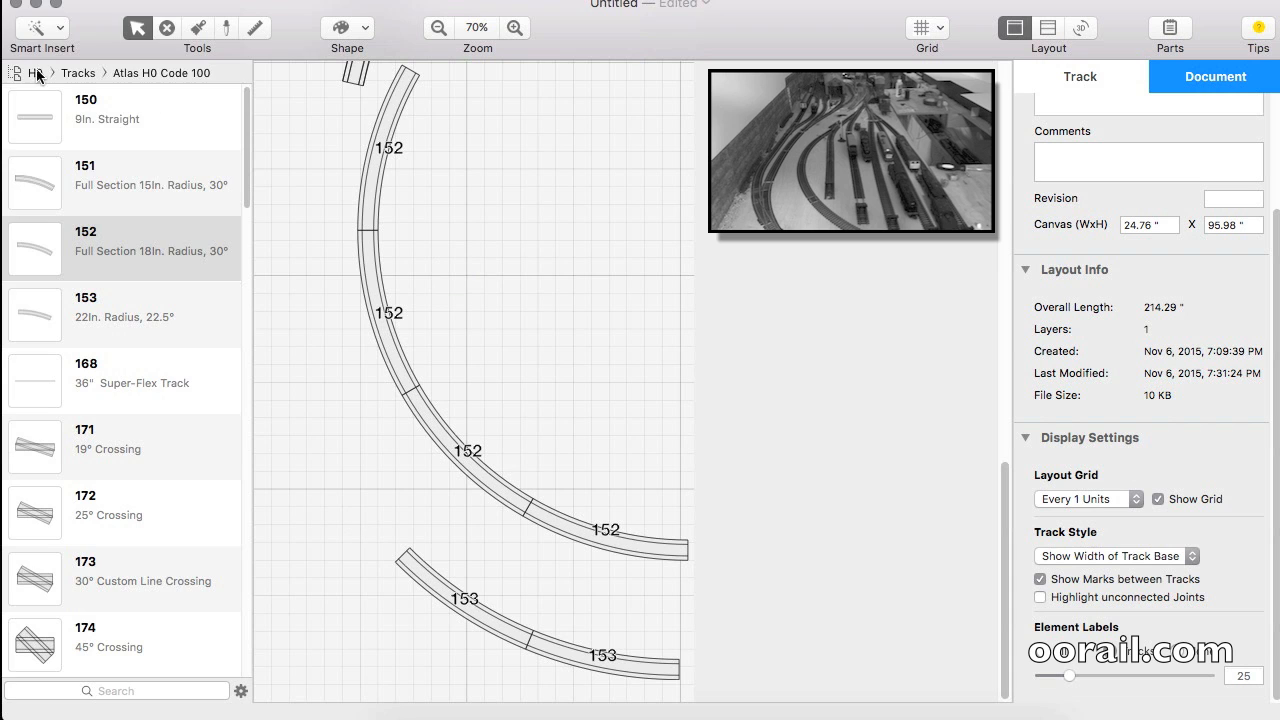
Step: Load the Hornby 00 track library and connect an R8075 right-hand curved point to the upper end of the lower 153 curves
left_click(36, 73)
left_click(382, 88)
left_click_drag(247, 229, 232, 646)
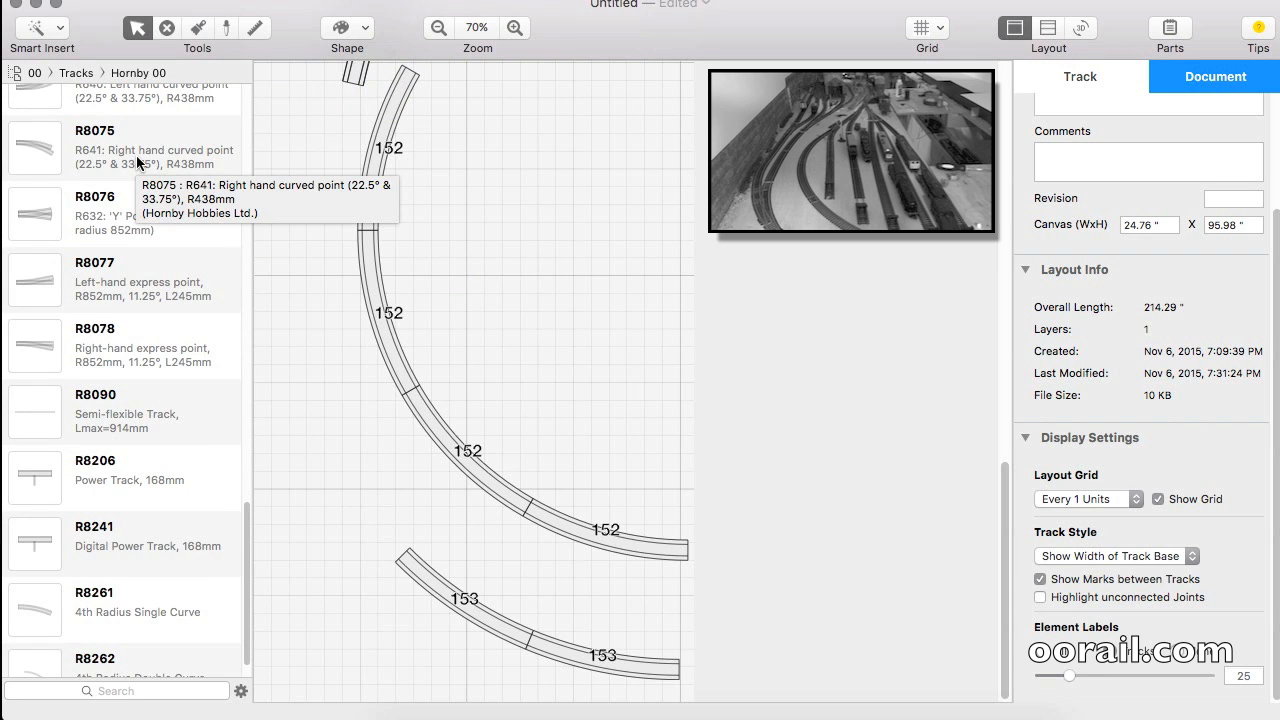
left_click_drag(246, 520, 246, 493)
left_click_drag(85, 255, 263, 523)
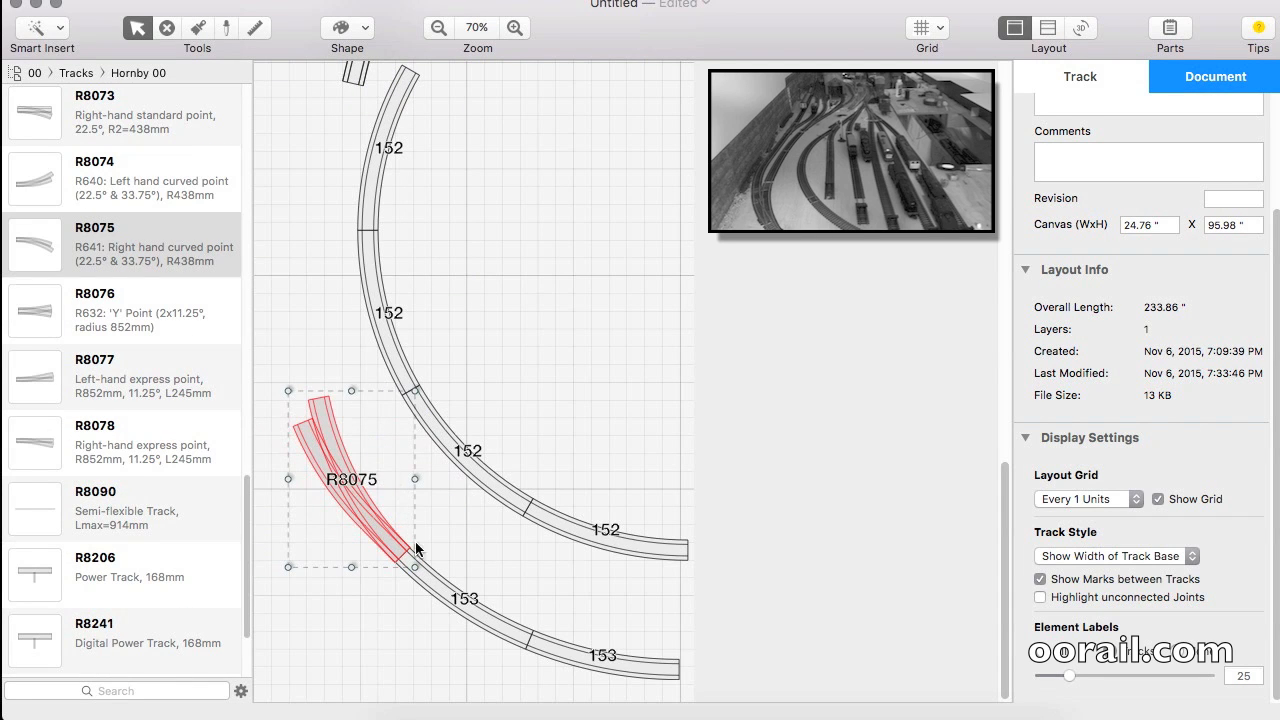
Step: Delete the lowest 152 curve of the inner arc
left_click_drag(1003, 496, 1003, 469)
left_click(374, 254)
left_click(382, 368, "shift")
left_click(603, 528)
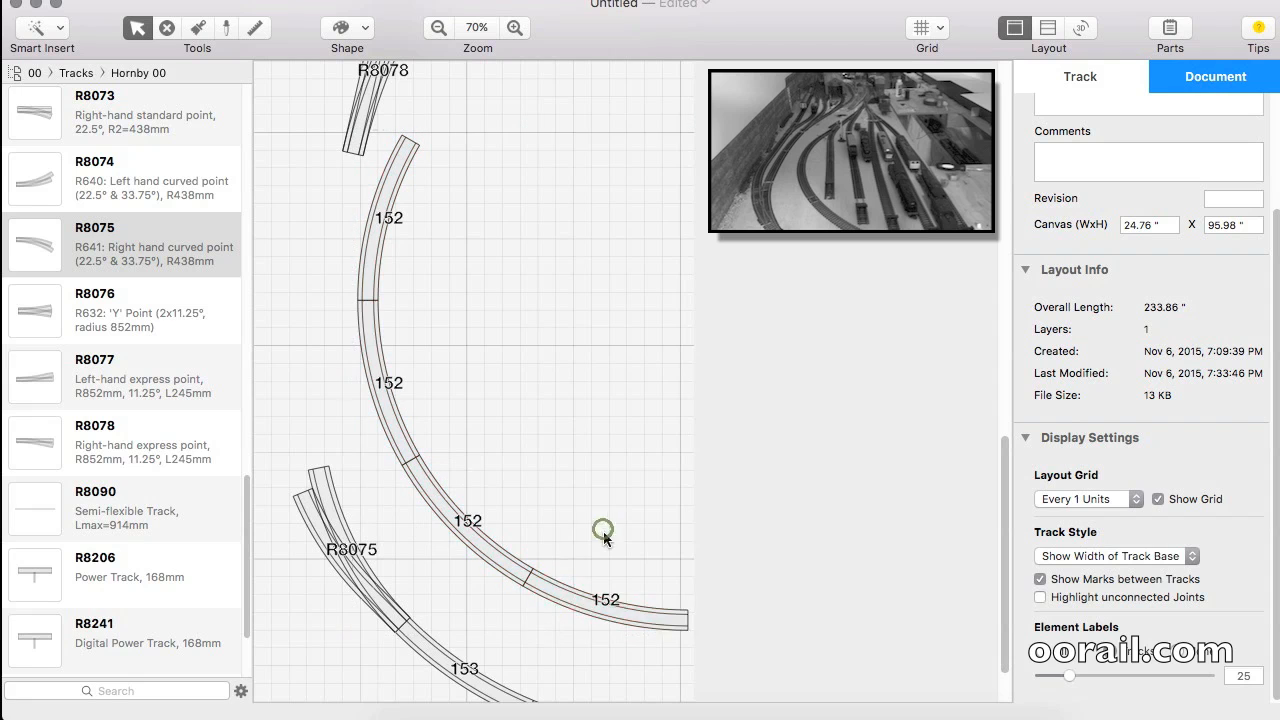
left_click(600, 607)
key("Delete")
Step: Nudge the remaining three connected 152 curves to the right, away from the R8075 point
left_click(483, 548)
left_click(405, 439, "shift")
key("Right")
key("Right")
key("Right")
key("Right")
key("Right")
key("Right")
left_click(60, 27)
left_click(71, 96)
left_click(318, 469)
left_click(352, 269)
left_click(591, 143)
key("Escape")
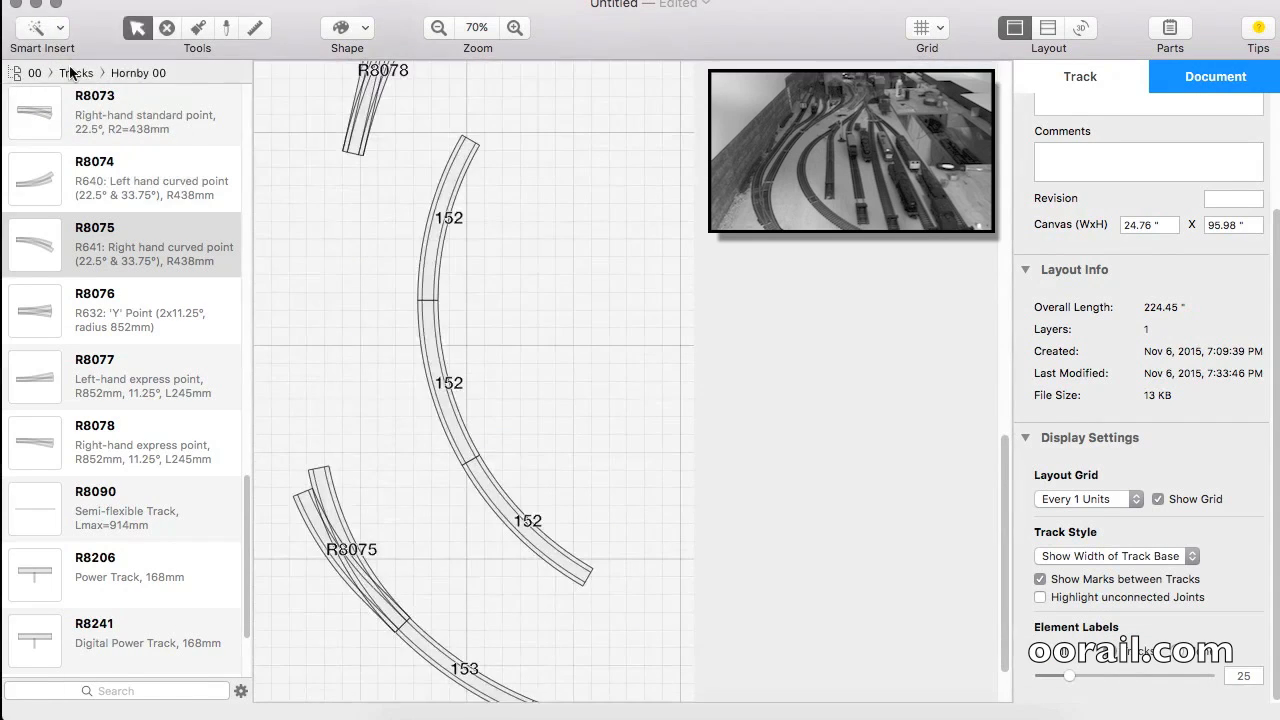
Step: Load the Peco H0 Streamline library and bridge the inner branch of R8075 to the R8078 point with Hornby R621 flex track
left_click(37, 74)
mouse_move(90, 55)
mouse_move(265, 54)
left_click(455, 461)
left_click(60, 27)
left_click(71, 90)
left_click(323, 466)
left_click(352, 269)
left_click(505, 147)
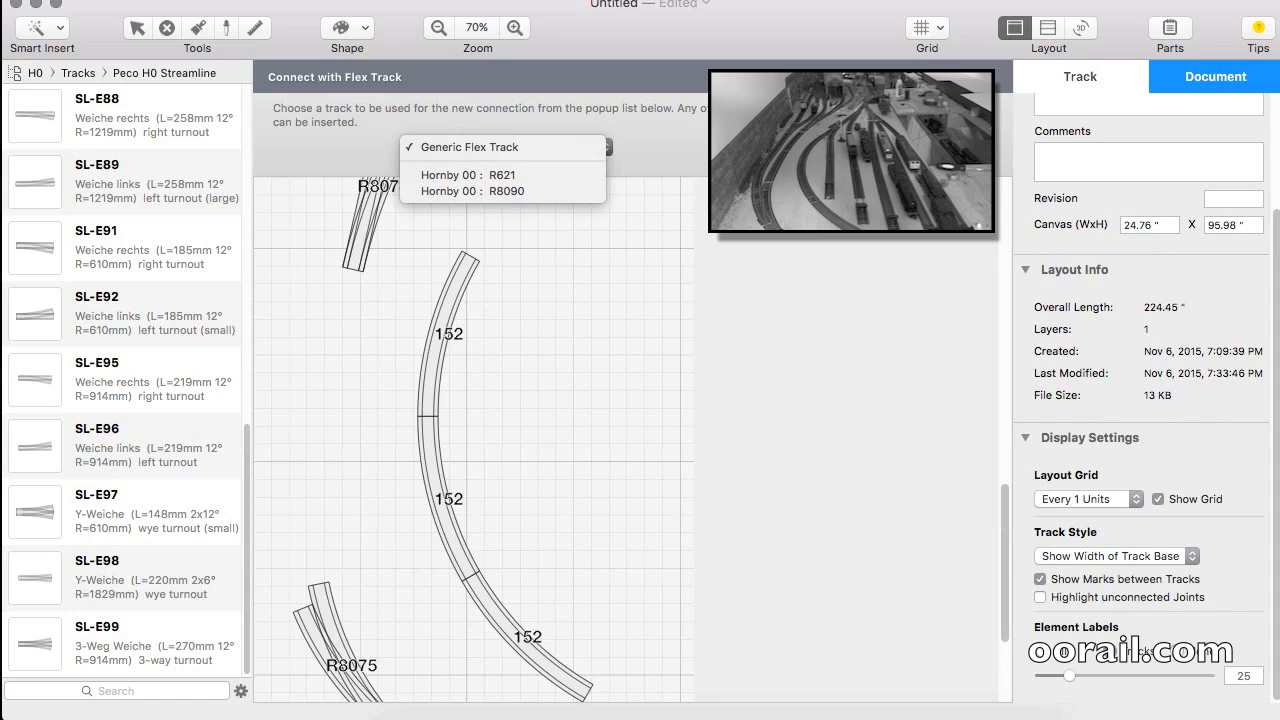
left_click(557, 177)
Step: Connect the upper end of the ST-241 point to the open straight above it with SL-100 flex track
left_click_drag(1005, 505, 951, 303)
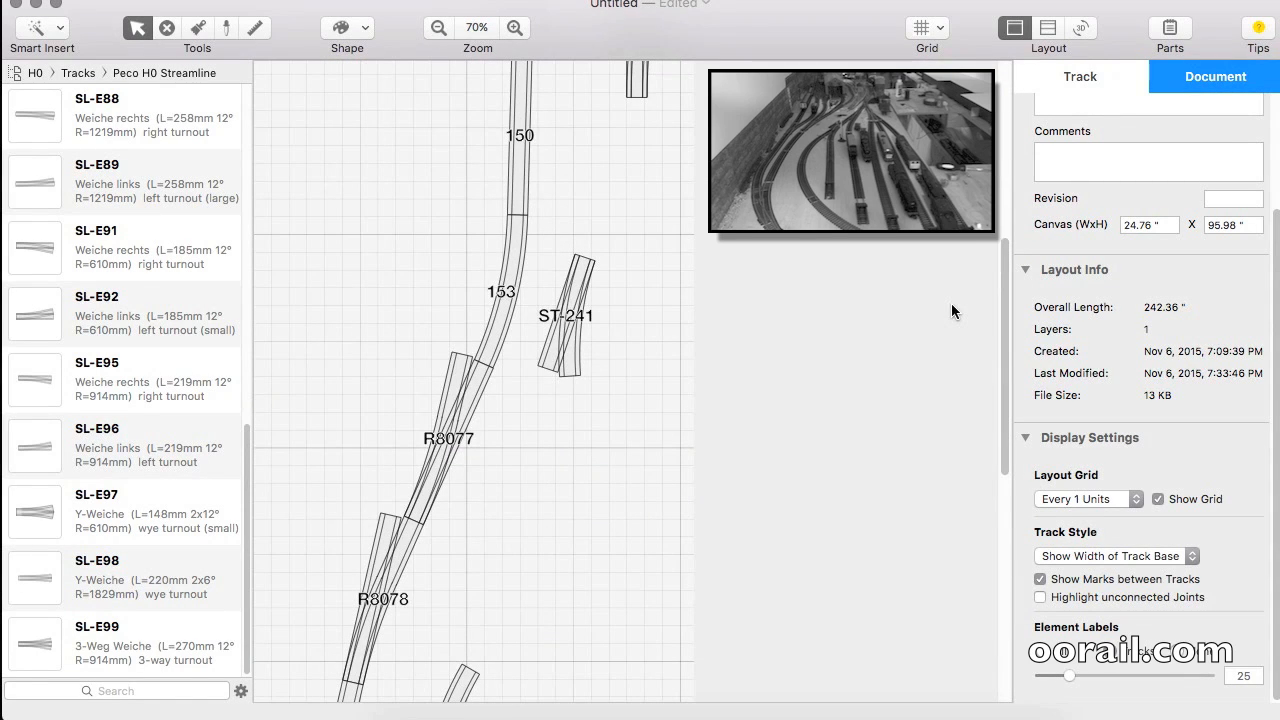
left_click(59, 29)
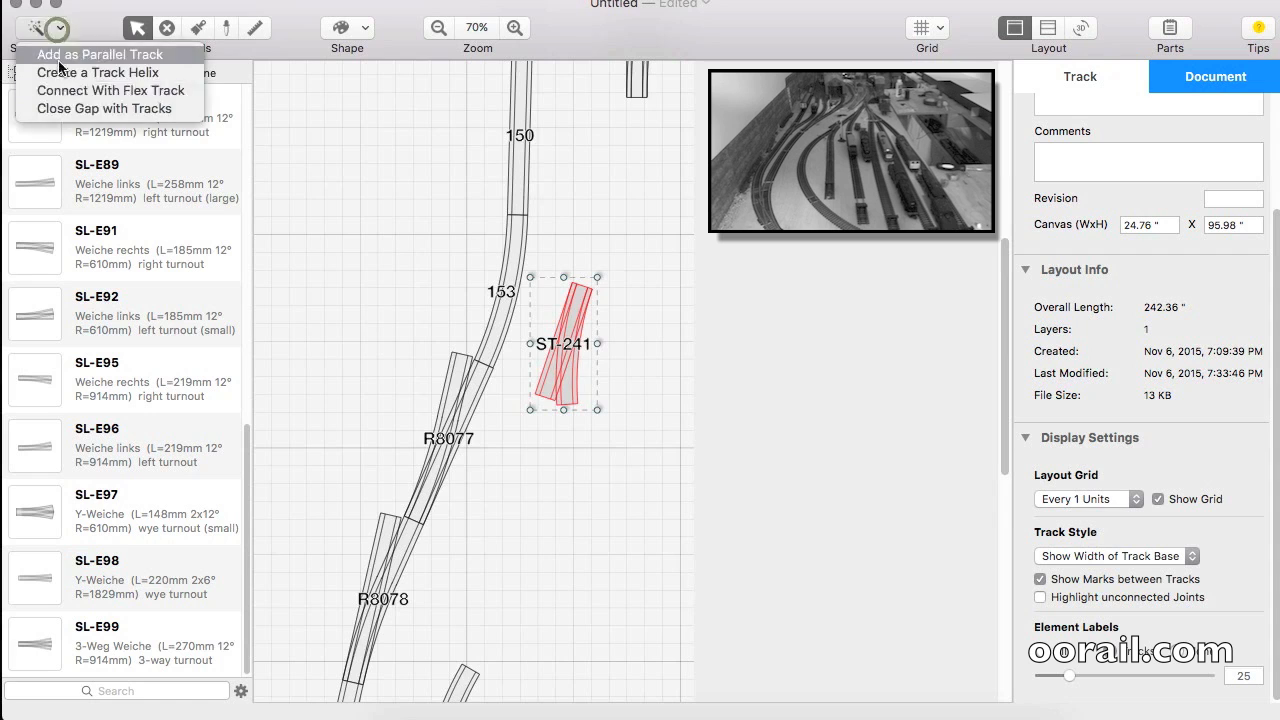
left_click(113, 90)
left_click(579, 290)
left_click(635, 211)
left_click(618, 147)
left_click(618, 147)
left_click(643, 369)
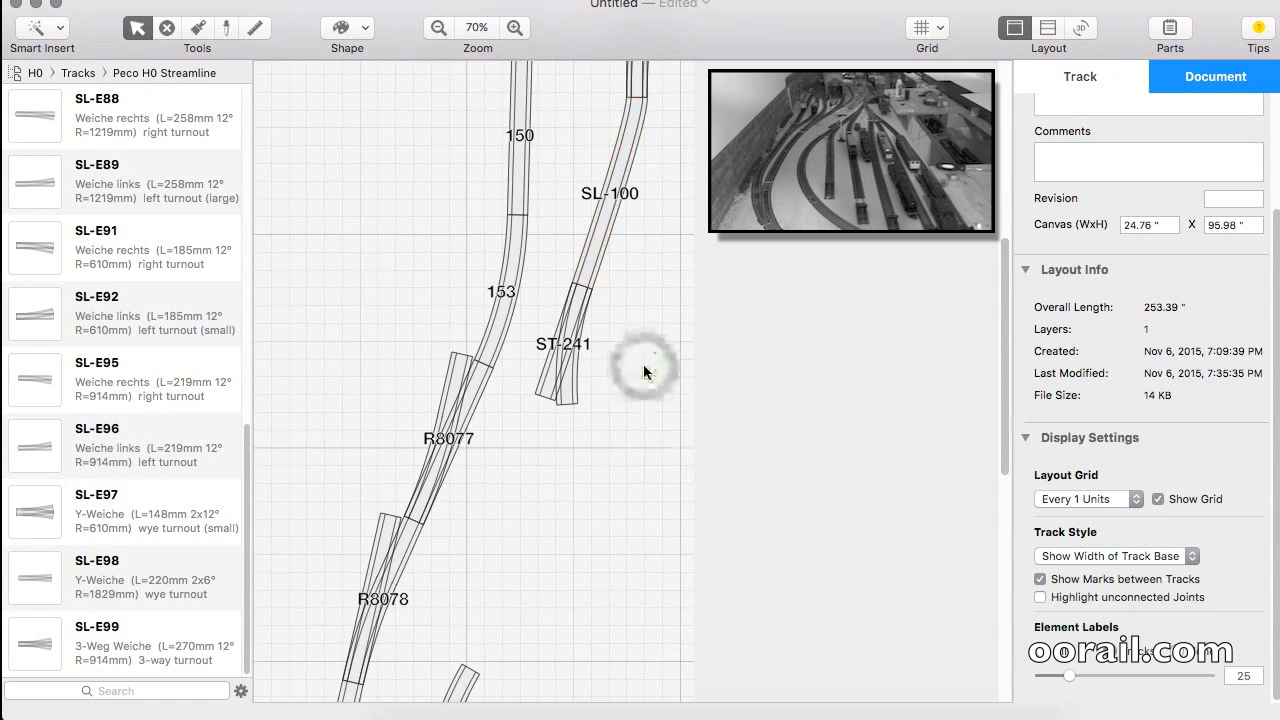
Step: Connect a Peco SL-E99 three-way turnout and a Hornby R8077 left-hand express point to the two lower branches of ST-241
left_click_drag(1005, 321, 996, 400)
left_click_drag(96, 636, 586, 316)
left_click(36, 74)
left_click(394, 99)
left_click_drag(247, 377, 236, 546)
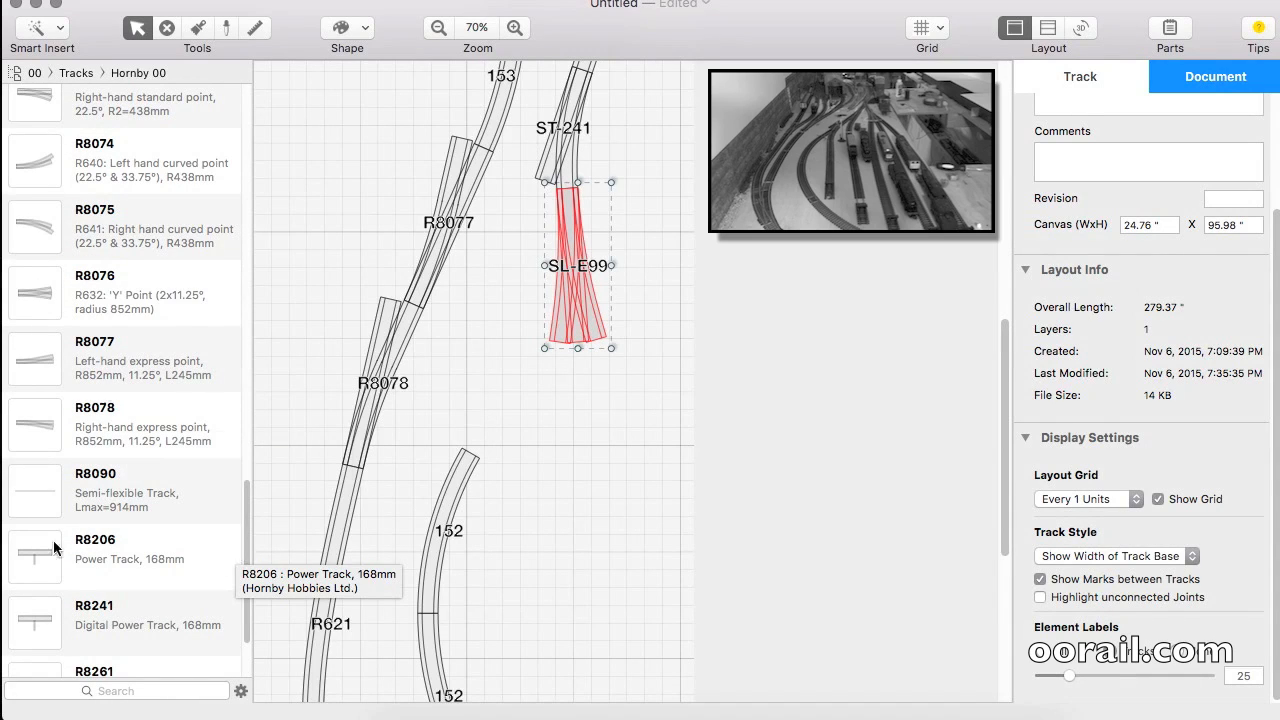
left_click_drag(130, 358, 512, 312)
key("Down")
key("Down")
left_click(551, 539)
left_click(542, 426)
Step: Rotate the arc of three 152 curves and move it closer to the R621 flex track
left_click_drag(1003, 463, 987, 566)
double_click(434, 269)
left_click_drag(597, 643, 617, 633)
left_click_drag(560, 594, 564, 618)
left_click_drag(623, 656, 576, 657)
left_click(671, 420)
left_click(42, 28)
left_click(79, 91)
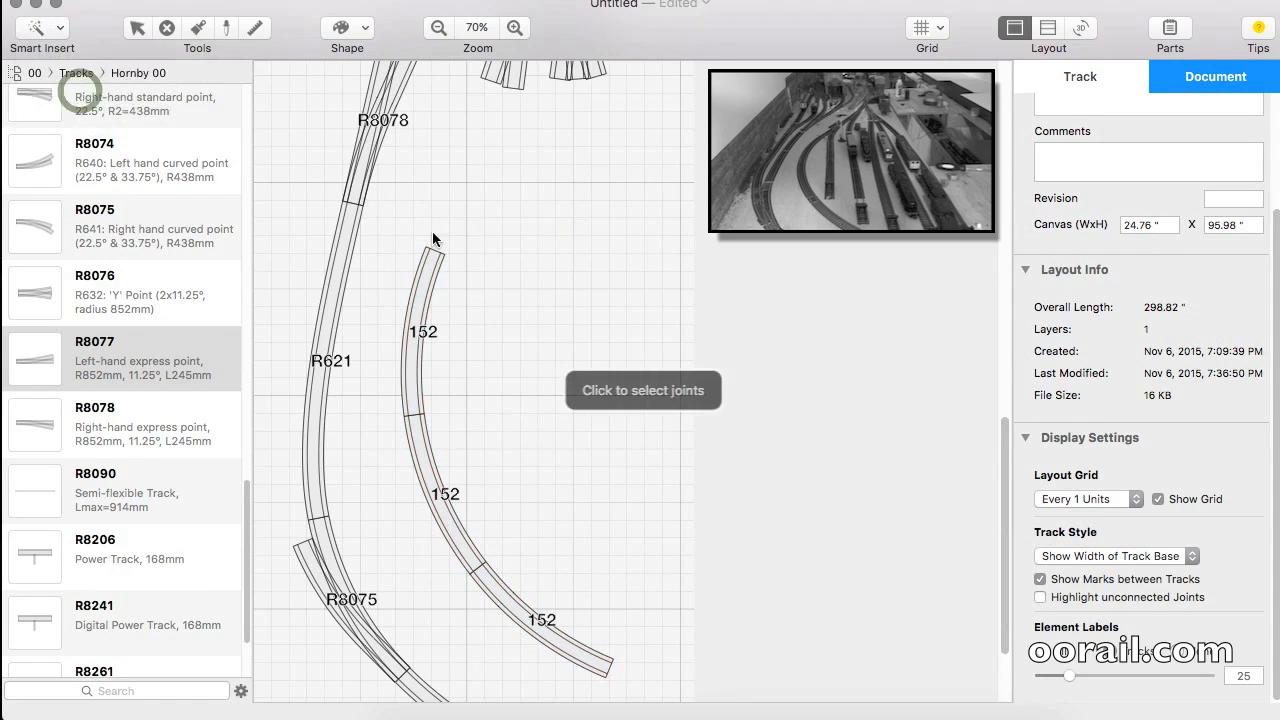
left_click(434, 252)
left_click(487, 193)
left_click(795, 174)
Step: Load the Atlas H0 Code 100 library and connect a 281 Customline #4 left switch below the inner R8077 point
left_click_drag(1005, 446, 1004, 386)
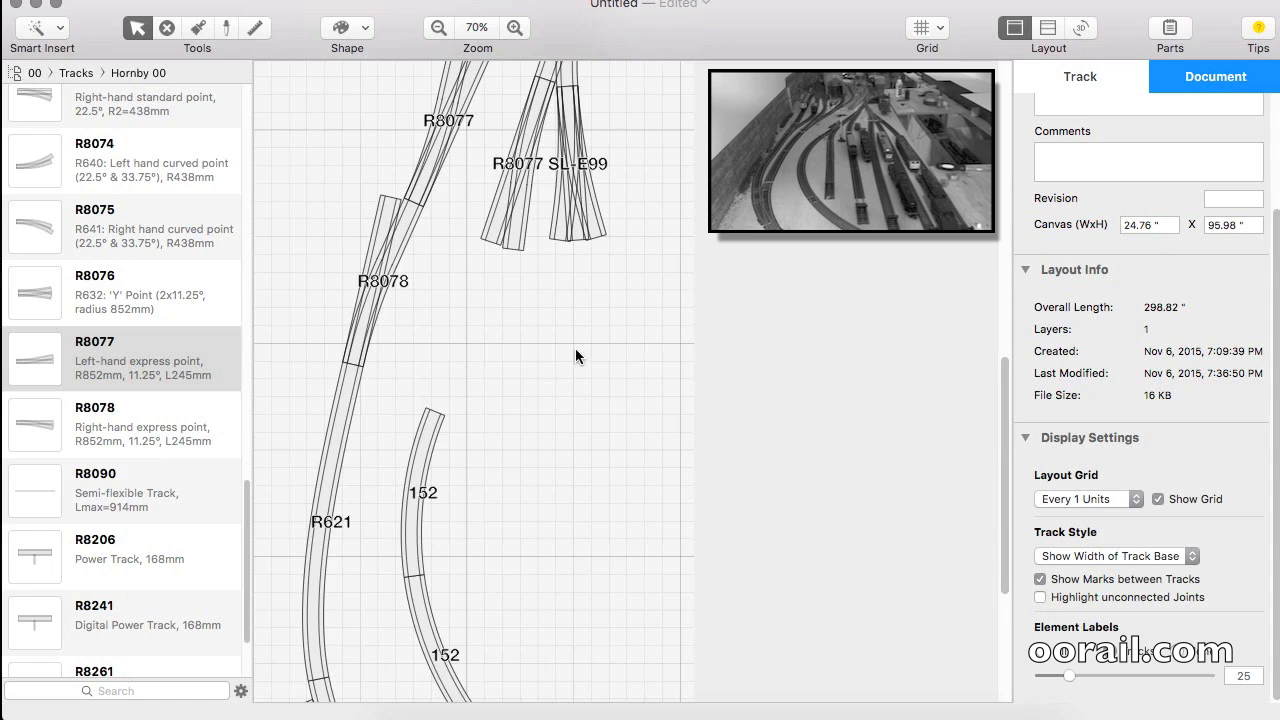
left_click(35, 73)
mouse_move(60, 55)
mouse_move(262, 55)
left_click(410, 70)
left_click_drag(247, 474, 246, 343)
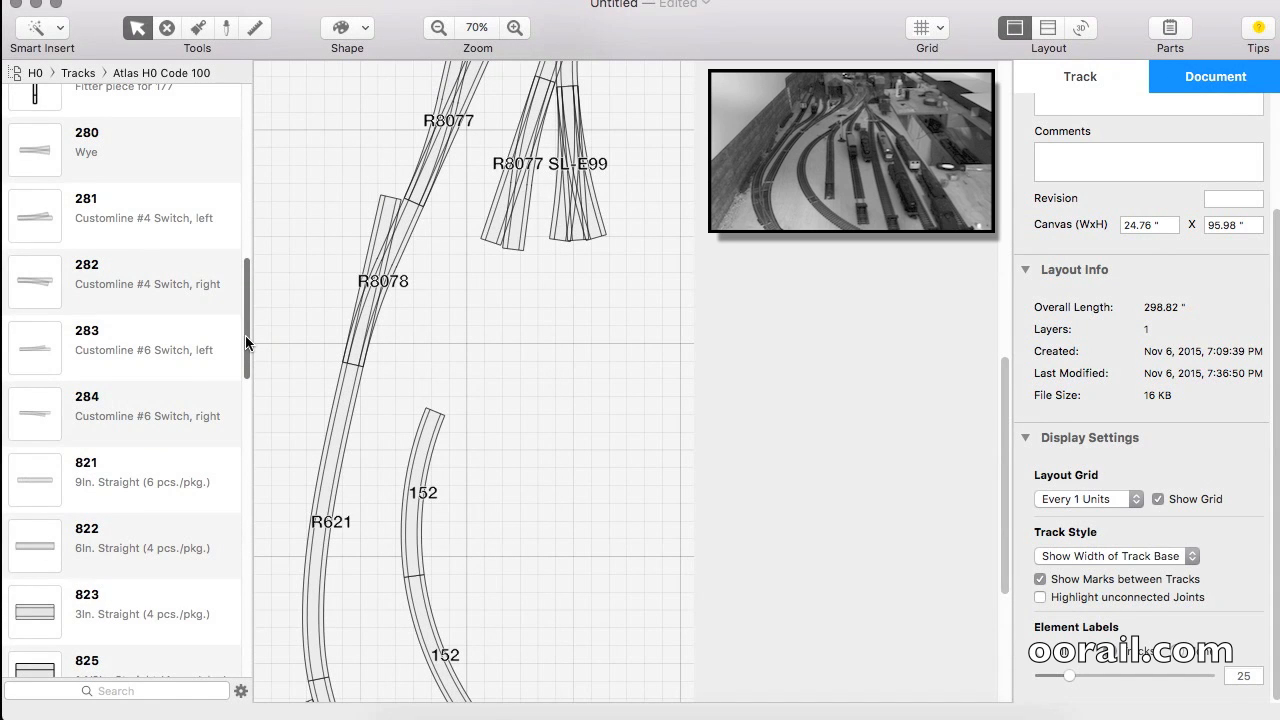
left_click_drag(149, 228, 552, 357)
left_click_drag(636, 382, 505, 436)
left_click_drag(536, 367, 461, 331)
Step: Attach the three connected 152 curves to the left branch of the 281 switch
left_click(431, 442)
left_click_drag(1004, 559, 1004, 603)
left_click(457, 574, "shift")
left_click(510, 644, "shift")
left_click_drag(463, 555, 475, 532)
left_click(374, 549)
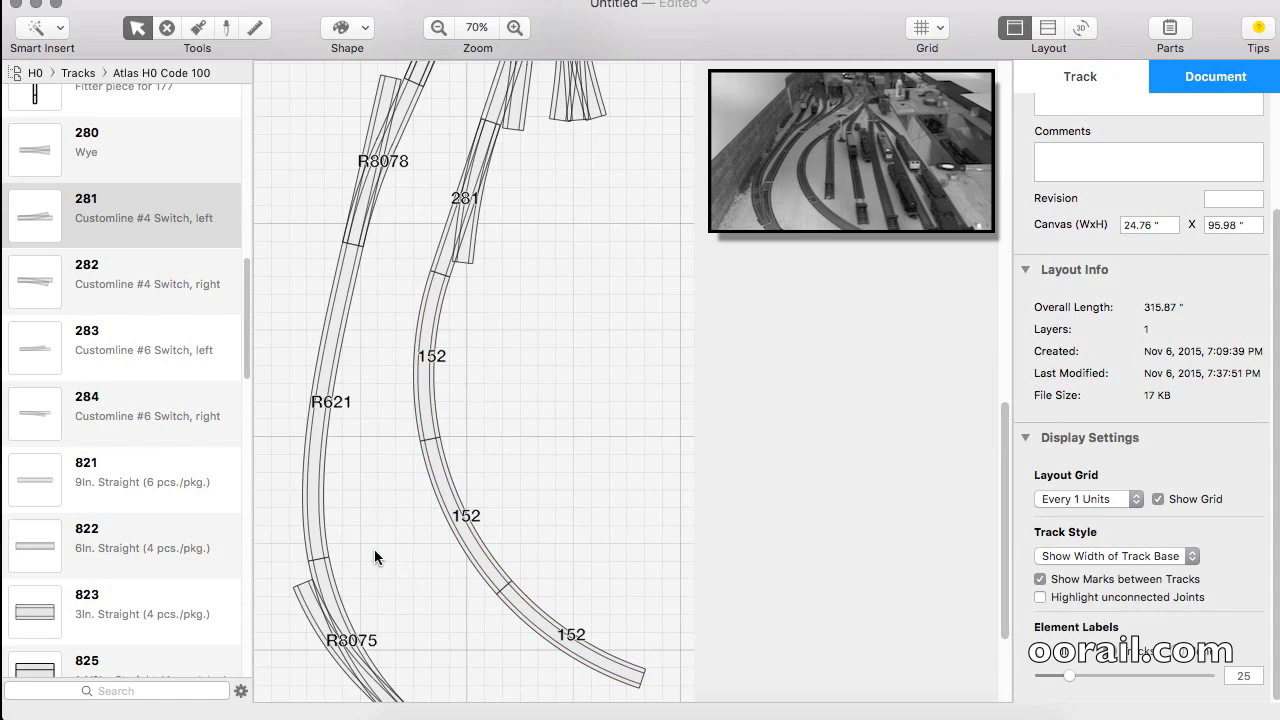
Step: Load the Hornby 00 library and connect an R643 2nd radius half curve to the right branch of the 281 switch
left_click_drag(1004, 555, 1004, 585)
left_click(437, 28)
scroll(930, 404, "up", 5)
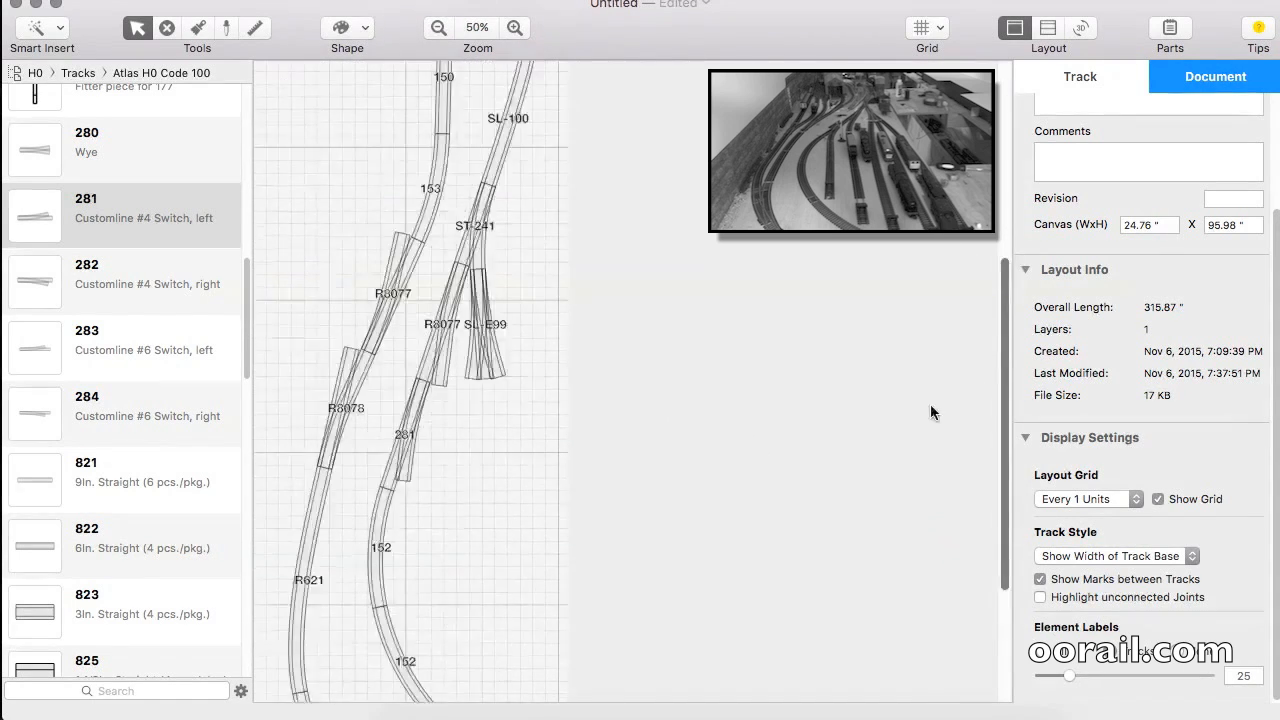
left_click(35, 73)
left_click(405, 92)
scroll(232, 453, "up", 5)
left_click_drag(140, 345, 457, 338)
Step: Switch back to the Atlas H0 Code 100 library and try a 150 straight below the R643 half curve
left_click(80, 76)
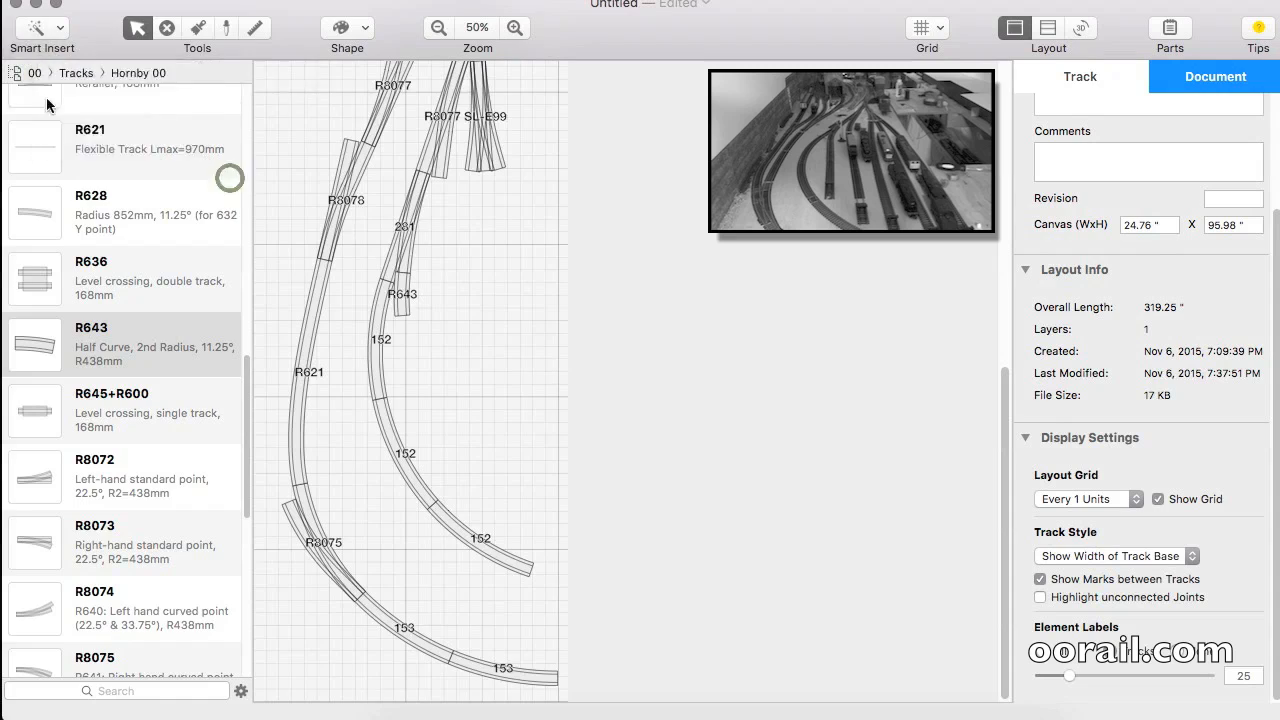
left_click(543, 69)
left_click_drag(110, 110, 441, 385)
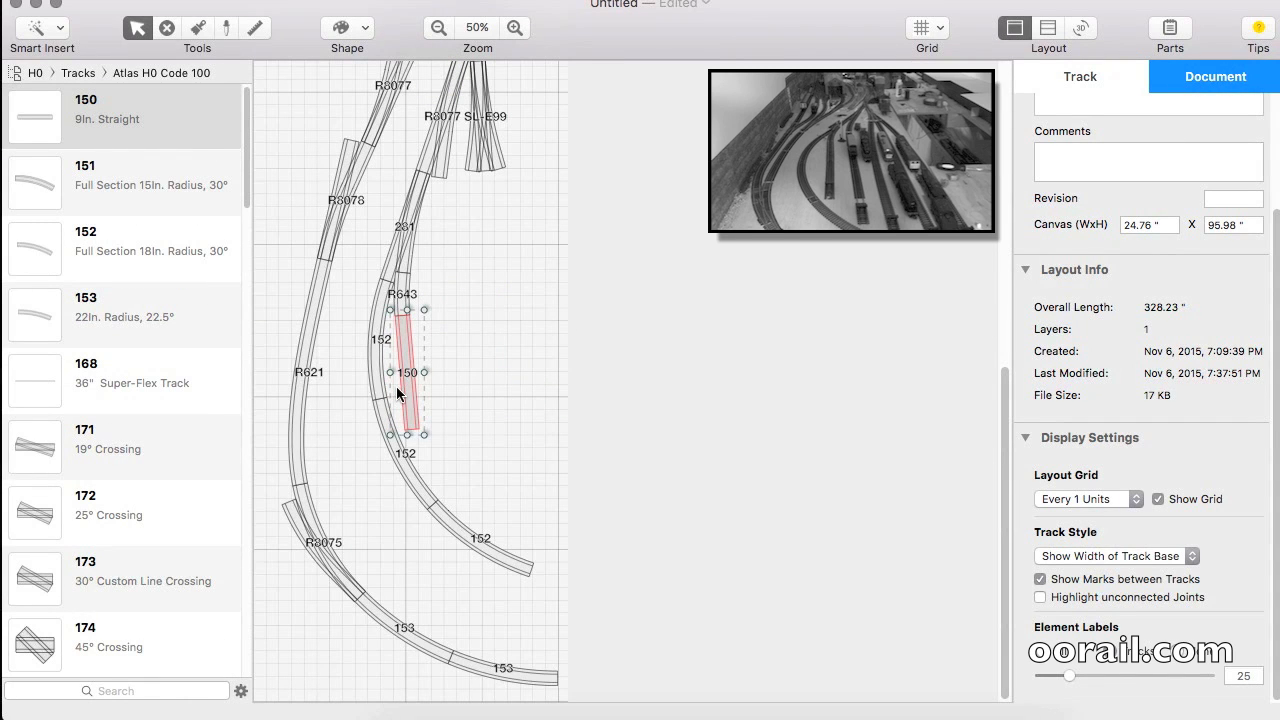
left_click(379, 366)
left_click(392, 445, "shift")
left_click(482, 552, "shift")
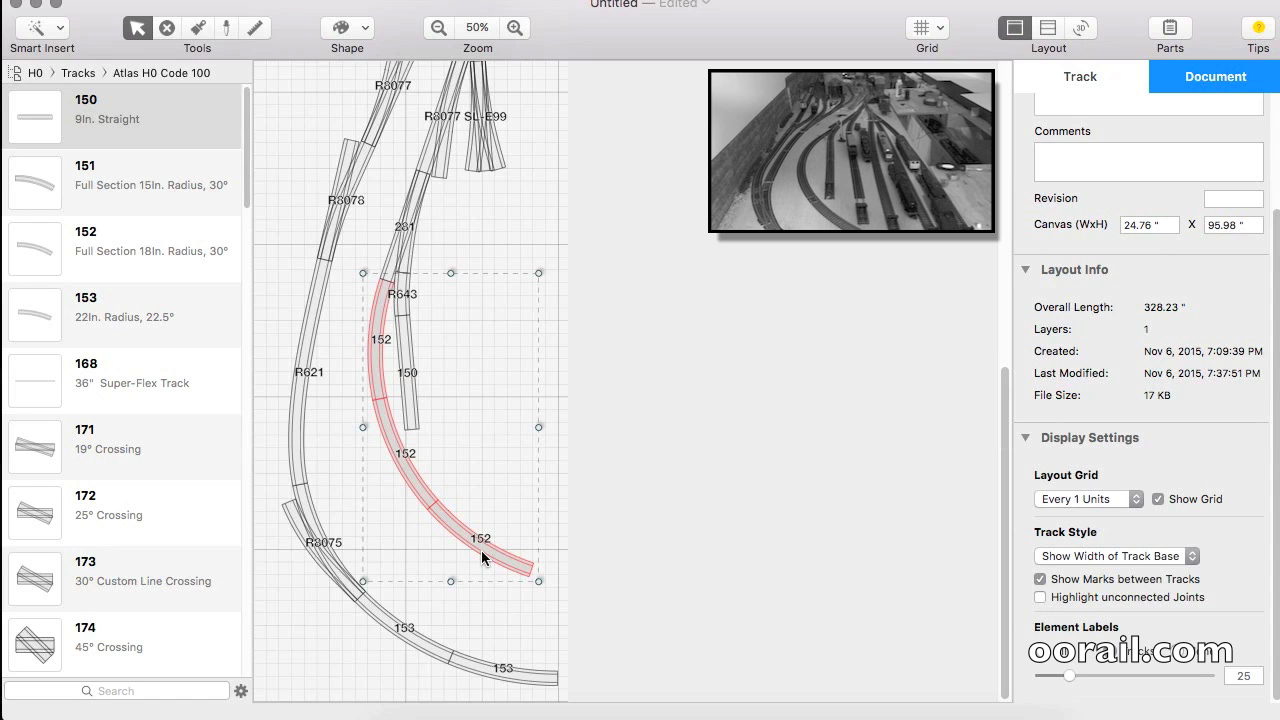
left_click(459, 453)
Step: Replace the 150 straight below R643 with two connected Hornby R600 straights
left_click(406, 352)
key("Delete")
left_click(80, 75)
left_click(375, 96)
left_click_drag(155, 186, 541, 372)
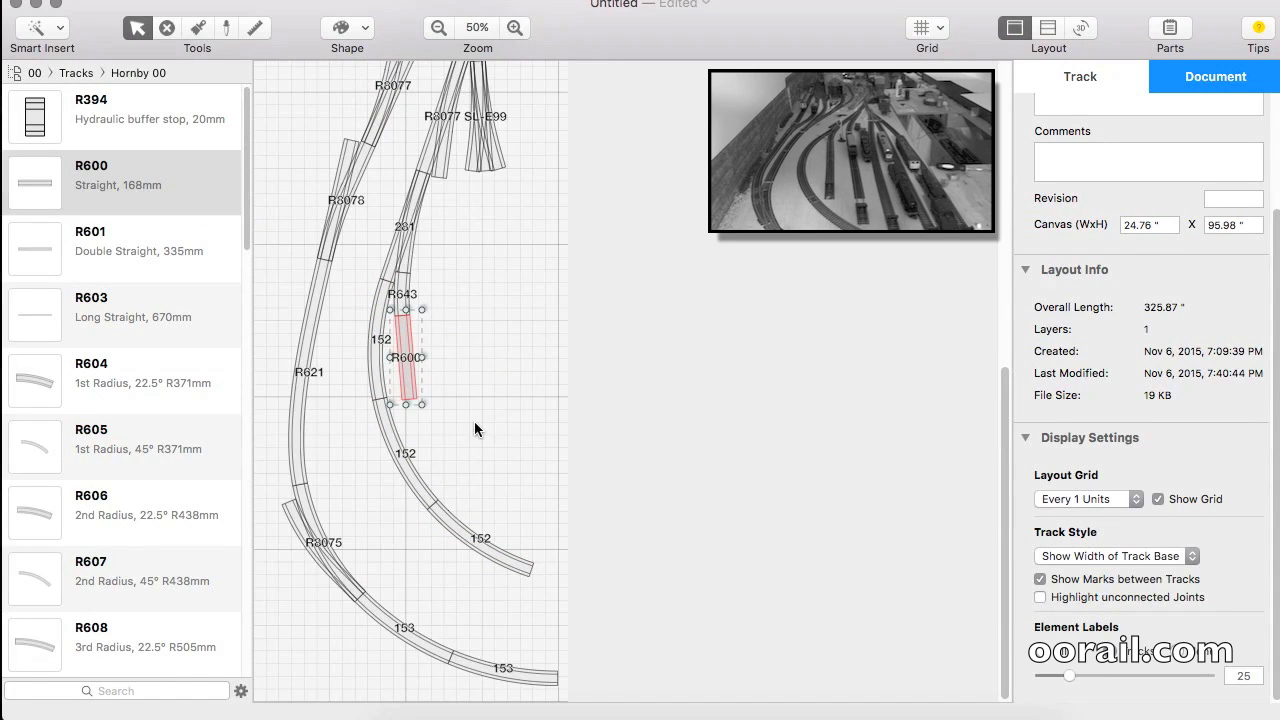
double_click(205, 213)
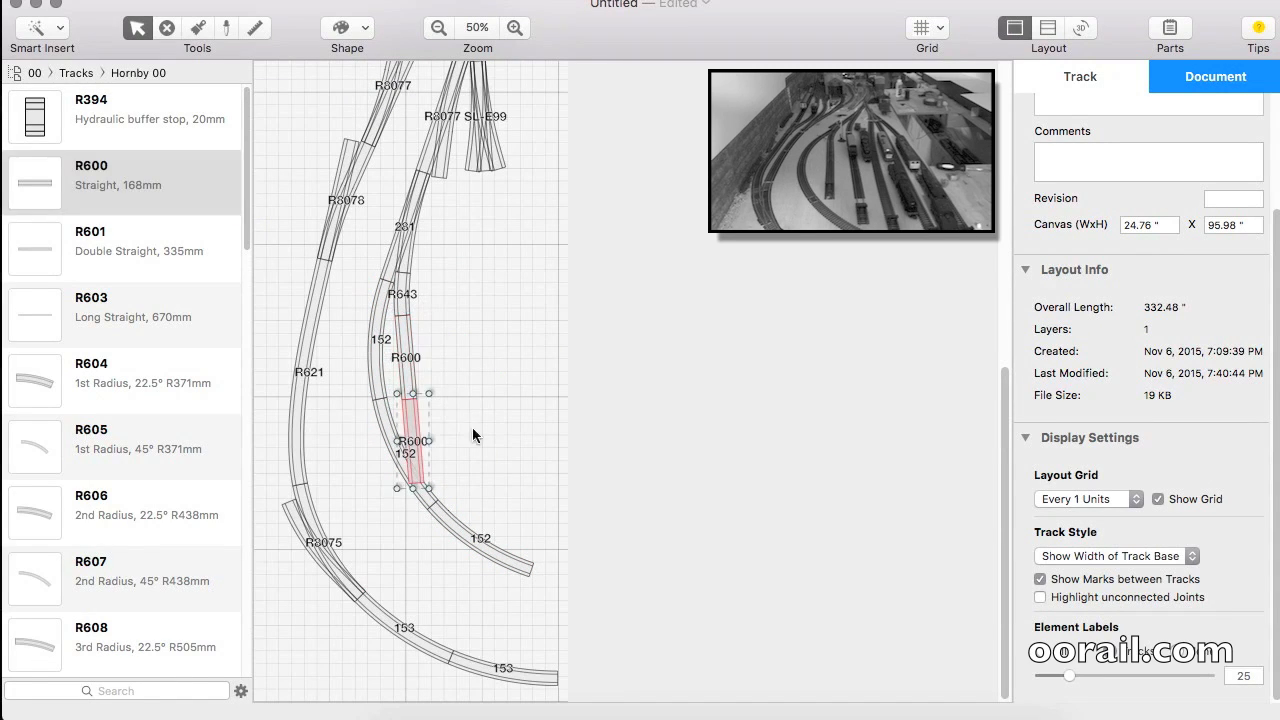
Step: Delete the three 152 curves attached to the 281 switch
left_click(392, 440, "shift")
left_click(472, 537, "shift")
key("Delete")
Step: Connect a Hornby R606 2nd radius curve to the left branch of the 281 switch
left_click_drag(246, 239, 246, 285)
left_click_drag(185, 337, 503, 540)
left_click_drag(478, 528, 466, 537)
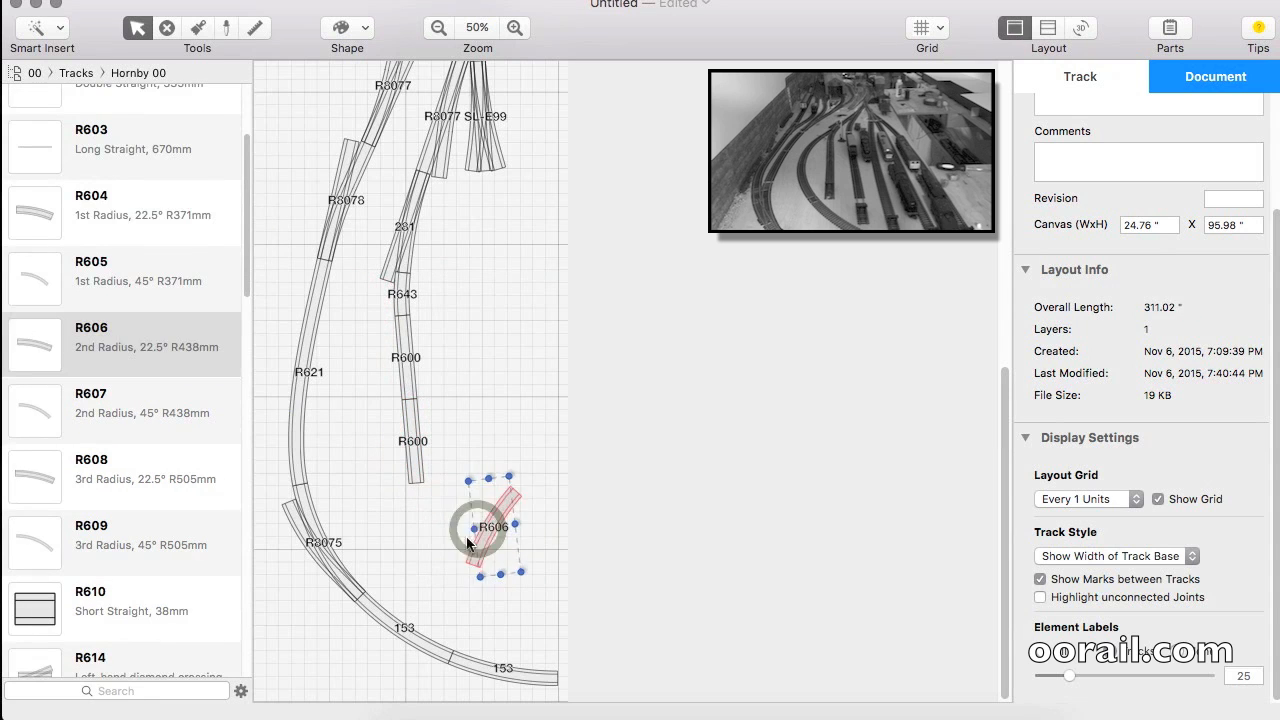
left_click_drag(358, 373, 377, 379)
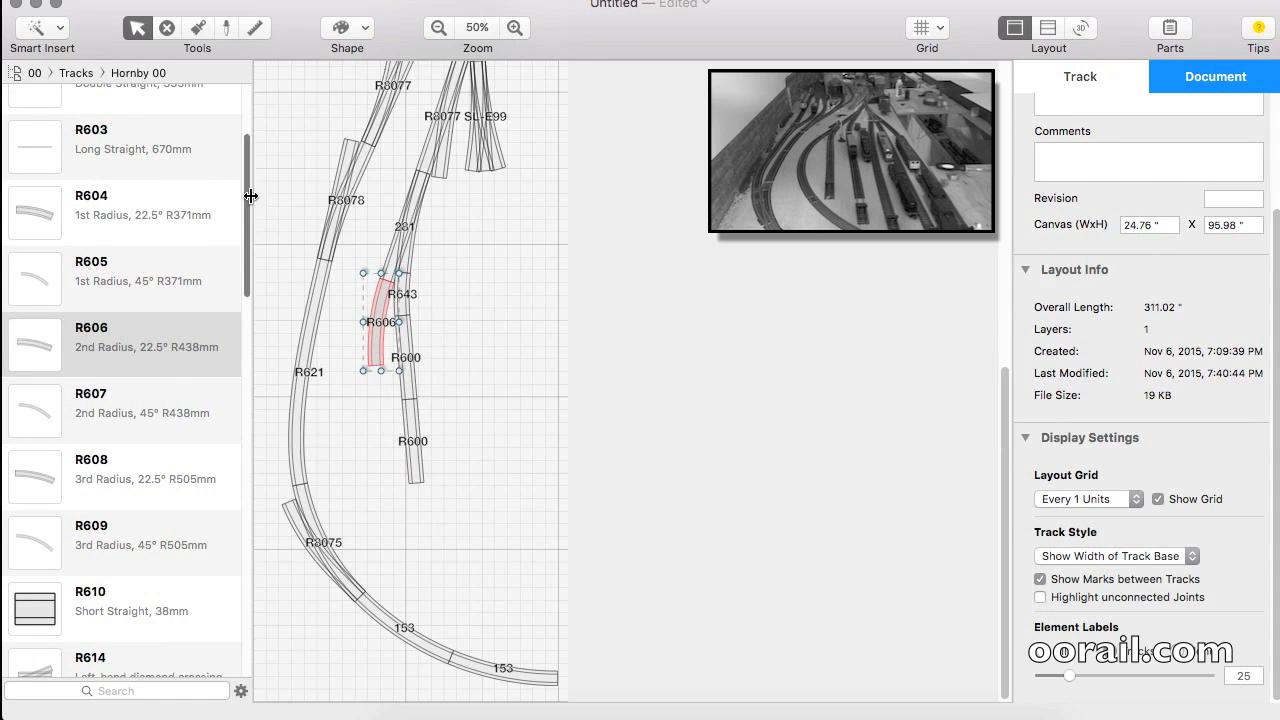
Step: Delete the R606 curve from the left branch of the 281 switch and open the Atlas H0 Code 100 library
left_click_drag(250, 196, 250, 150)
left_click(544, 383)
left_click(380, 344)
key("Delete")
left_click(35, 73)
left_click(420, 60)
Step: Connect two 153 curves end to end to the left branch of the 281 switch
left_click_drag(169, 328, 512, 365)
left_click_drag(457, 388, 538, 432)
left_click_drag(507, 365, 376, 334)
left_click_drag(169, 320, 477, 457)
left_click_drag(423, 477, 515, 525)
left_click_drag(472, 457, 382, 443)
Step: Try a third 153 curve at the lower end of the inner curve
left_click_drag(163, 317, 480, 555)
left_click_drag(420, 580, 539, 562)
left_click_drag(483, 561, 440, 538)
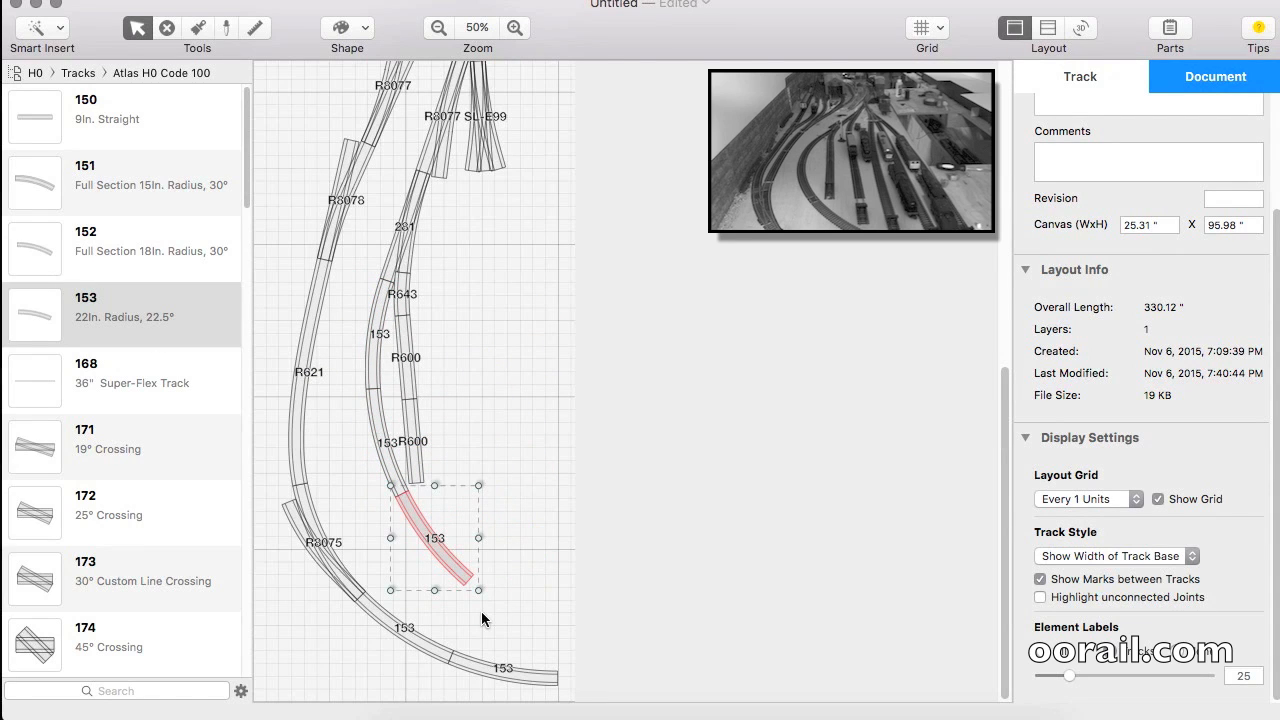
key("Delete")
Step: Continue the inner curve with two connected 152 curves below the second 153
left_click_drag(150, 250, 568, 638)
left_click_drag(502, 656, 642, 603)
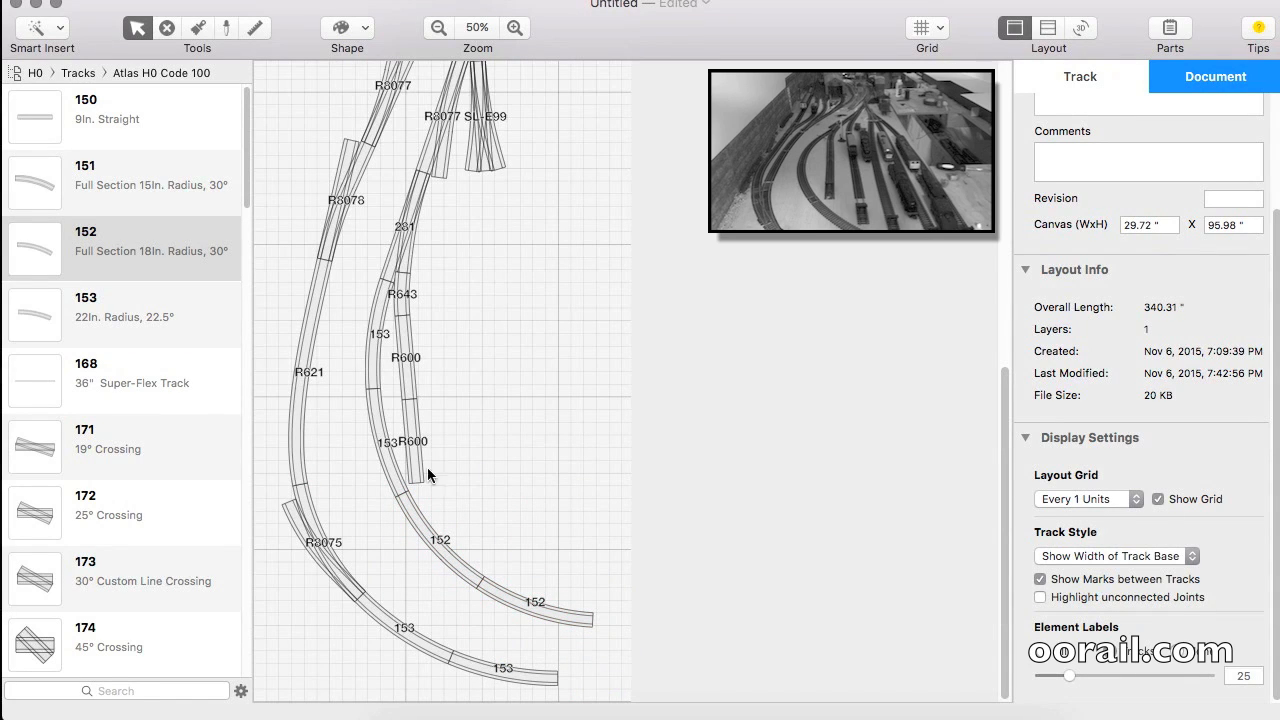
Step: Switch the track library to Hornby 00
left_click(36, 73)
mouse_move(70, 95)
mouse_move(236, 95)
left_click(385, 95)
left_click_drag(149, 497, 507, 348)
left_click_drag(556, 342, 553, 413)
key("Delete")
Step: Connect an R643 half curve to the right branch of the R8077 point above the 281 switch
scroll(122, 516, "down", 15)
left_click_drag(247, 554, 247, 415)
left_click_drag(149, 283, 500, 303)
left_click_drag(527, 290, 514, 334)
left_click_drag(500, 311, 432, 206)
Step: Try R610 short straights in the empty area inside the inner curve
left_click_drag(250, 422, 199, 114)
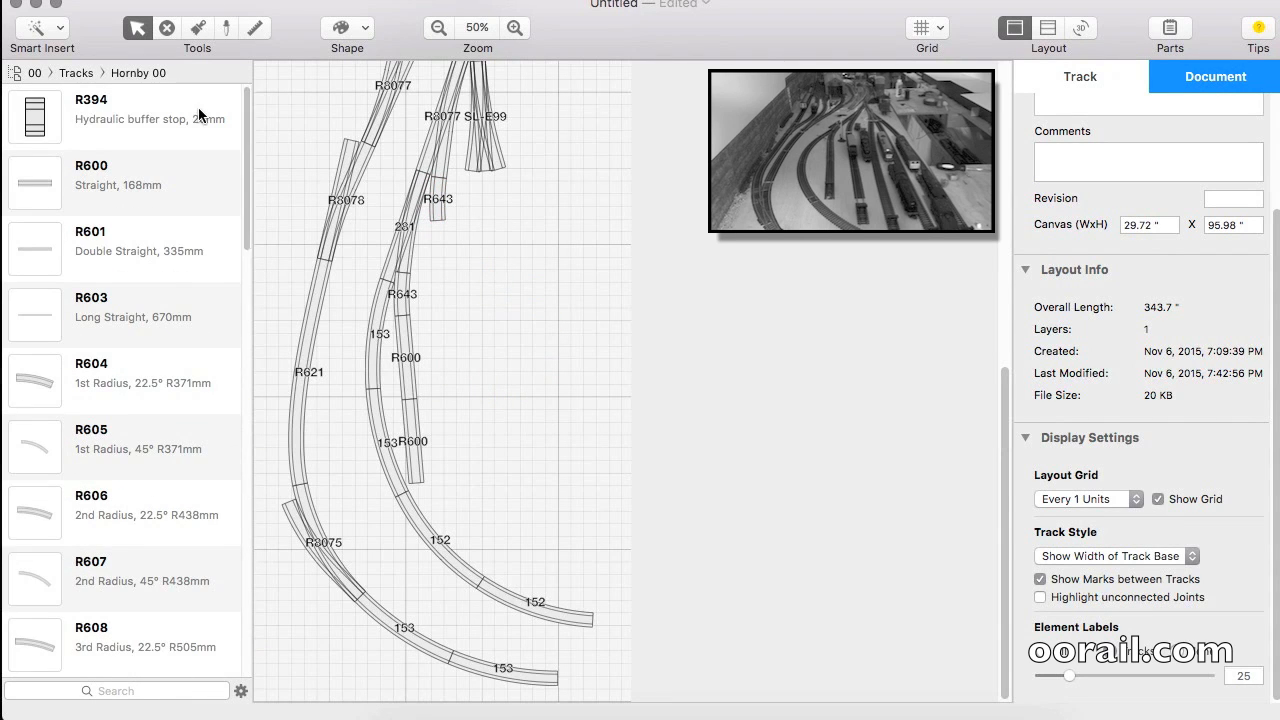
scroll(199, 285, "down", 15)
scroll(199, 285, "up", 12)
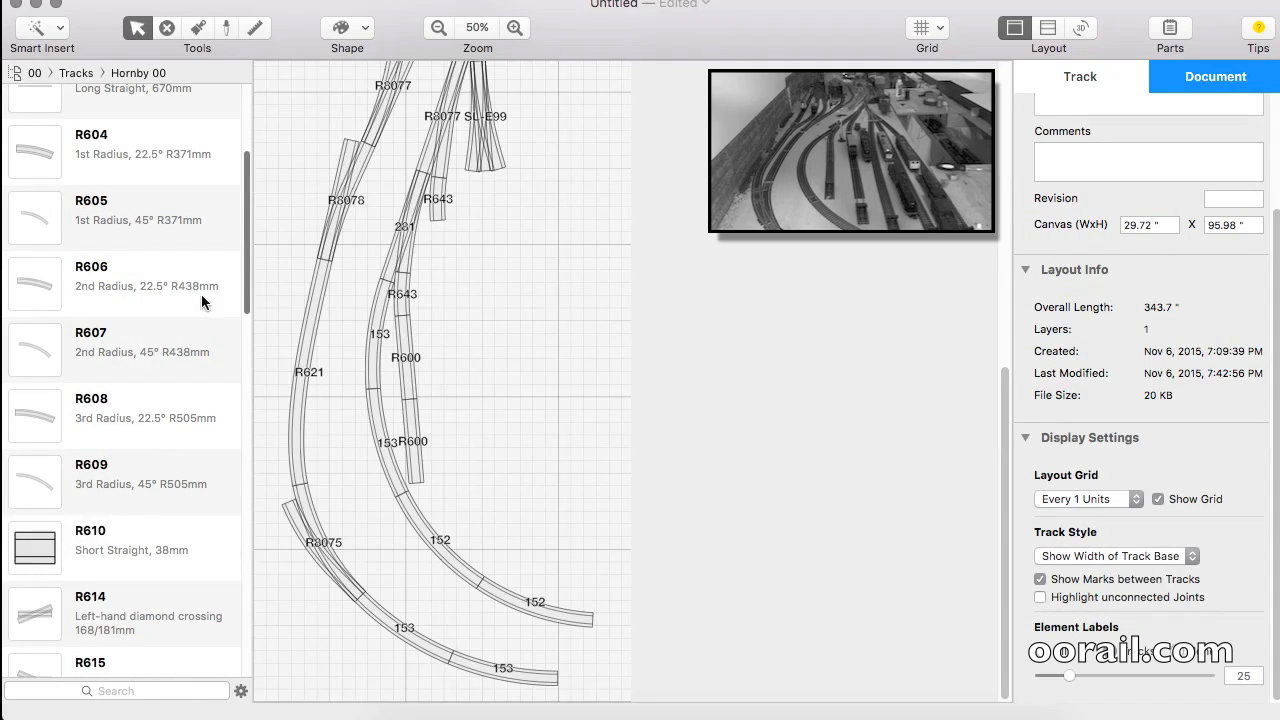
left_click_drag(130, 545, 497, 503)
left_click(502, 469)
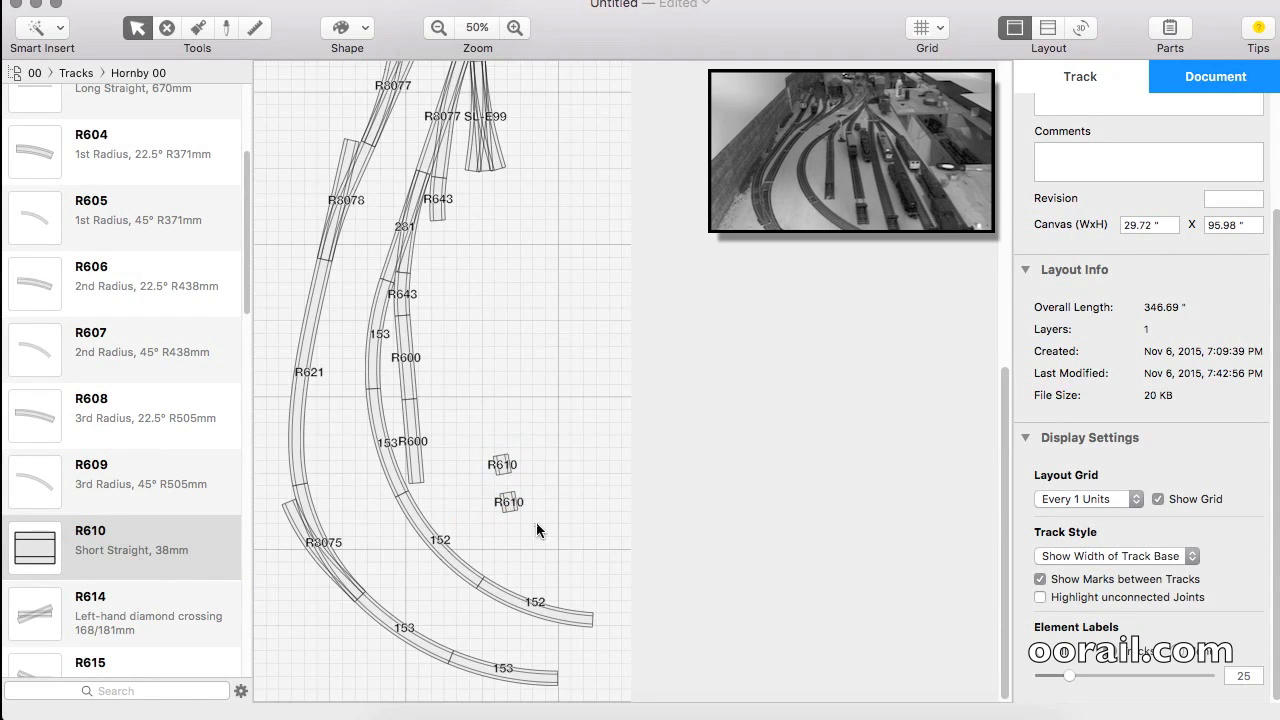
key("Delete")
Step: Place an SL-100 flextrack from the Peco H0 Streamline library on the canvas and turn it towards vertical
left_click(34, 74)
mouse_move(52, 58)
mouse_move(232, 54)
left_click(463, 460)
left_click_drag(149, 418, 567, 366)
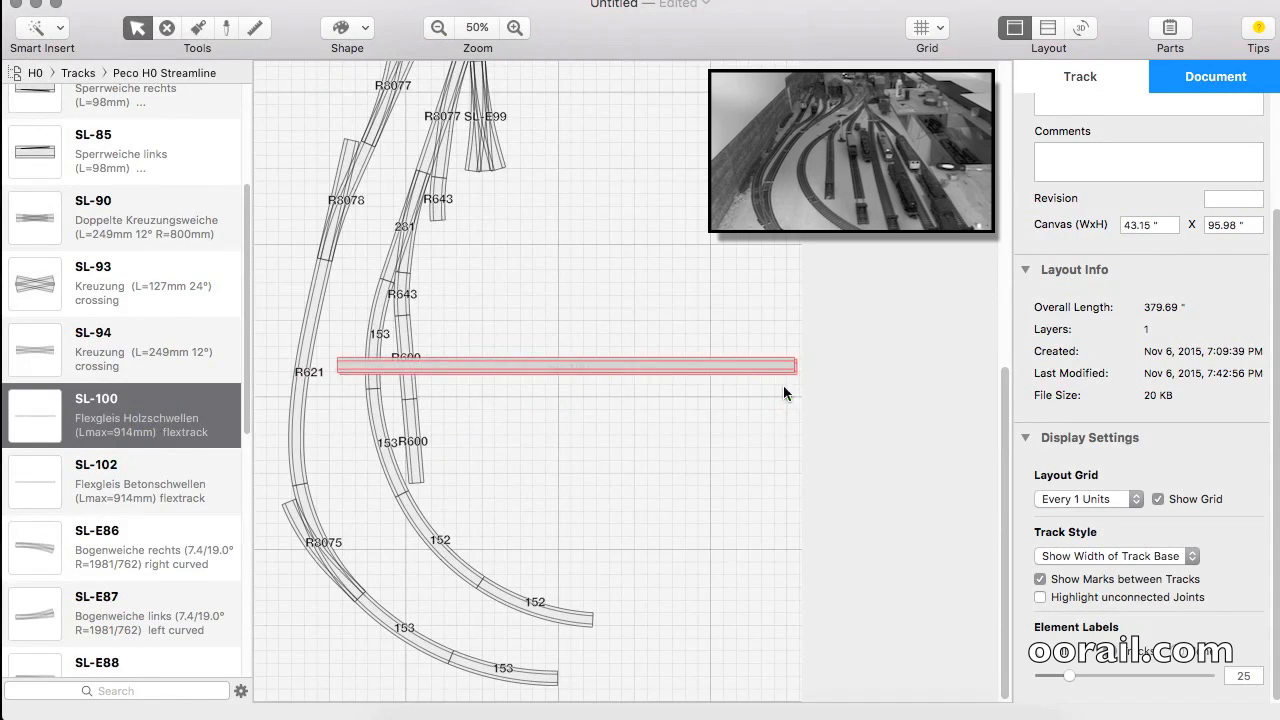
left_click(702, 364)
left_click_drag(797, 376, 573, 478)
Step: Set the SL-100 flextrack's length to 24.6 inches and connect it below the R643 half curve
left_click(1101, 316)
left_click_drag(442, 268, 462, 532)
double_click(1152, 276)
type("24.6")
key("Return")
left_click(568, 350)
left_click(137, 28)
left_click_drag(561, 281, 451, 350)
left_click(538, 375)
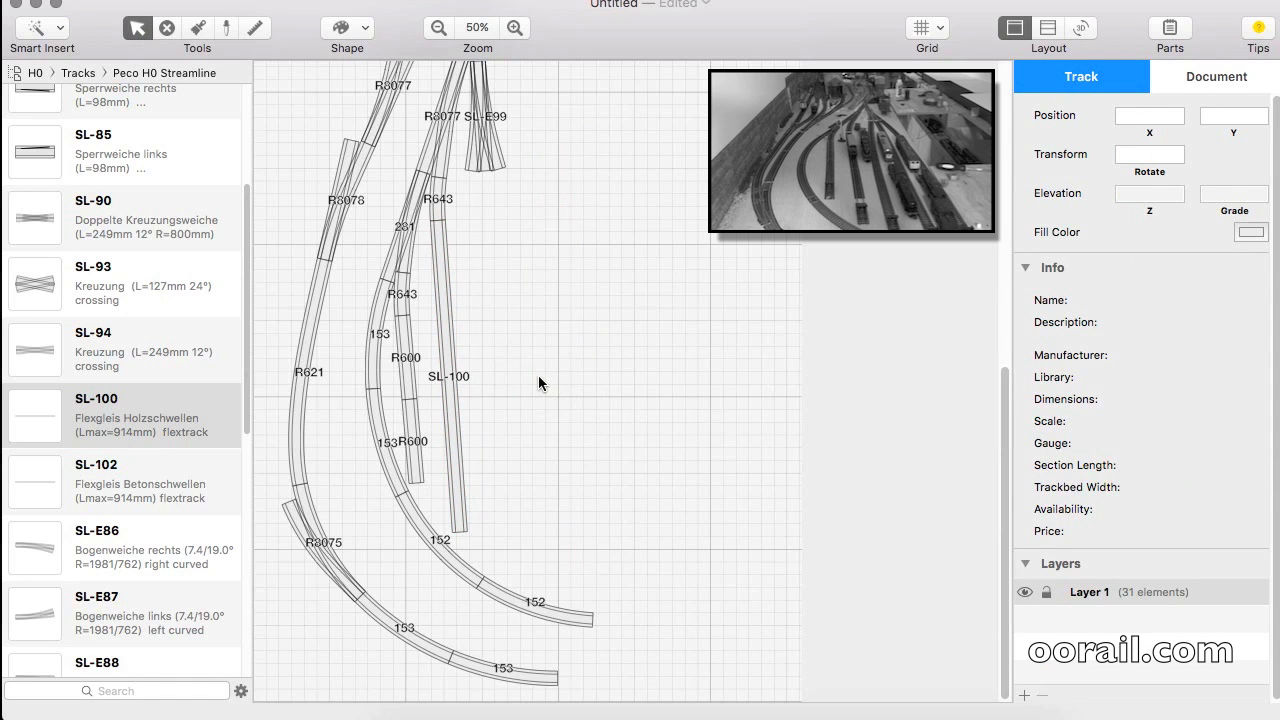
Step: Place a near-vertical 150 straight from the Atlas H0 Code 100 library beside the lower end of the SL-100 siding
left_click_drag(247, 196, 674, 389)
left_click(88, 74)
mouse_move(90, 75)
left_click(266, 89)
left_click_drag(638, 346, 597, 386)
left_click_drag(495, 553, 528, 501)
Step: Copy the 150 straight until three stand side by side, undoing any surplus copy
left_click(528, 541)
left_click(492, 529)
key("super+c")
key("super+v")
key("super+v")
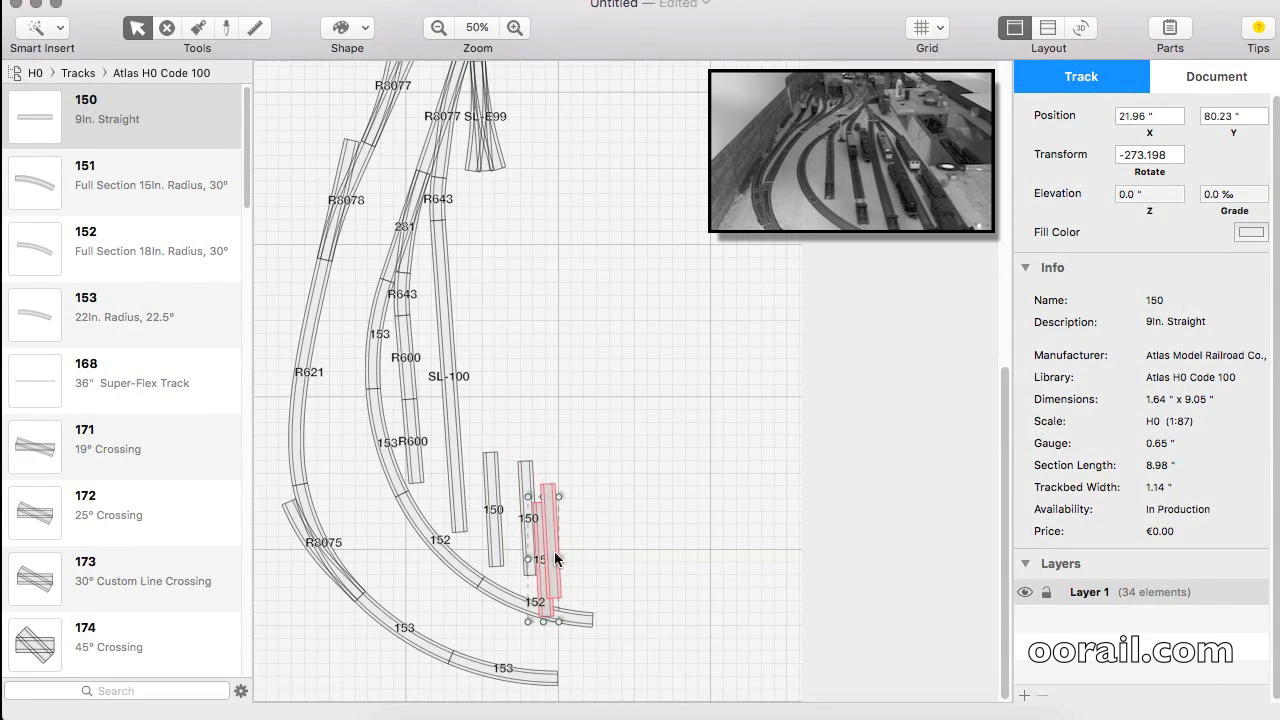
double_click(528, 500)
double_click(529, 437)
key("super+z")
key("super+z")
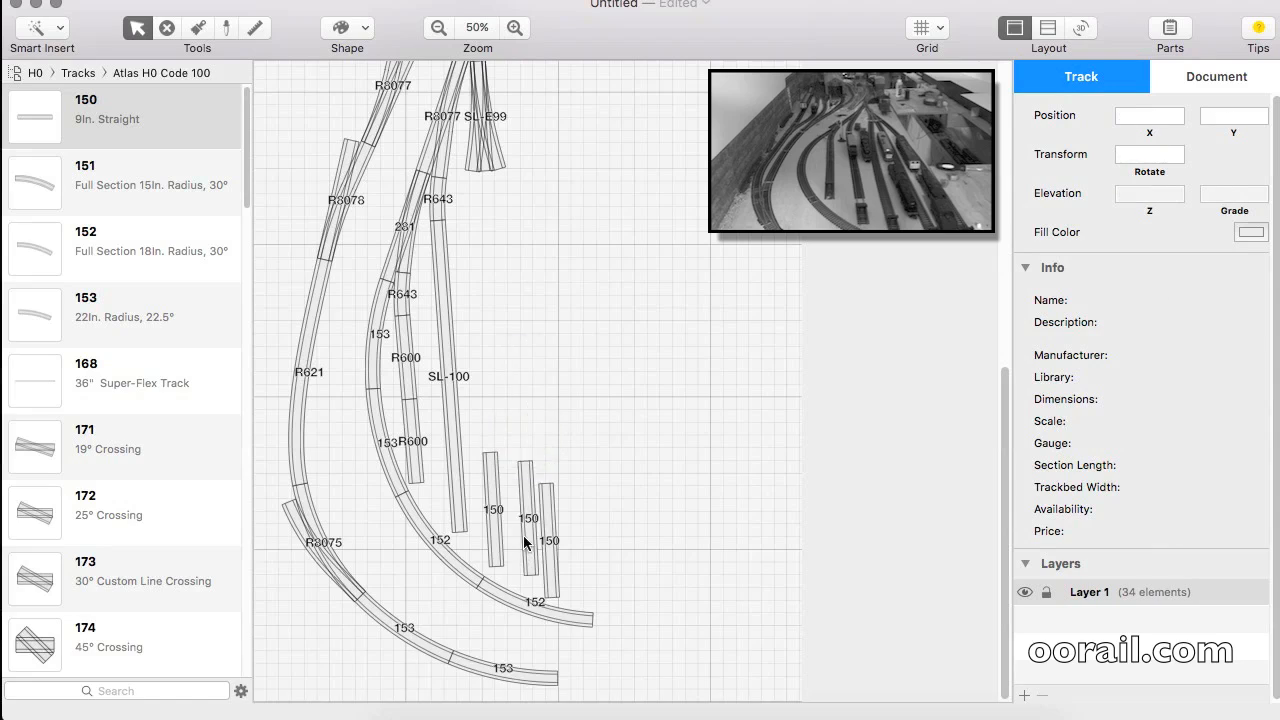
Step: Nudge the middle 150 straight slightly left and down to even out the siding spacing
left_click(526, 542)
key("Left")
key("Left")
key("Left")
key("Left")
key("Left")
key("Left")
key("Left")
key("Left")
key("Right")
key("Down")
key("Down")
left_click(578, 421)
Step: Connect the leftmost 150 straight to the left branch of the SL-E99 point with Peco H0 Streamline SL-100 flextrack
left_click(42, 28)
left_click(80, 90)
left_click(490, 565)
left_click(469, 282)
left_click(550, 145)
left_click(575, 521)
left_click(978, 150)
Step: Connect the middle 150 straight to the centre branch of the SL-E99 point with Peco H0 Streamline SL-100 flextrack
left_click(42, 28)
left_click(86, 91)
left_click(518, 576)
left_click(487, 283)
left_click(554, 149)
left_click(566, 517)
left_click(978, 150)
Step: Connect the rightmost 150 straight to the right branch of the SL-E99 point with Peco H0 Streamline SL-100 flextrack
left_click(60, 29)
left_click(86, 91)
left_click(546, 598)
left_click(498, 285)
left_click(632, 145)
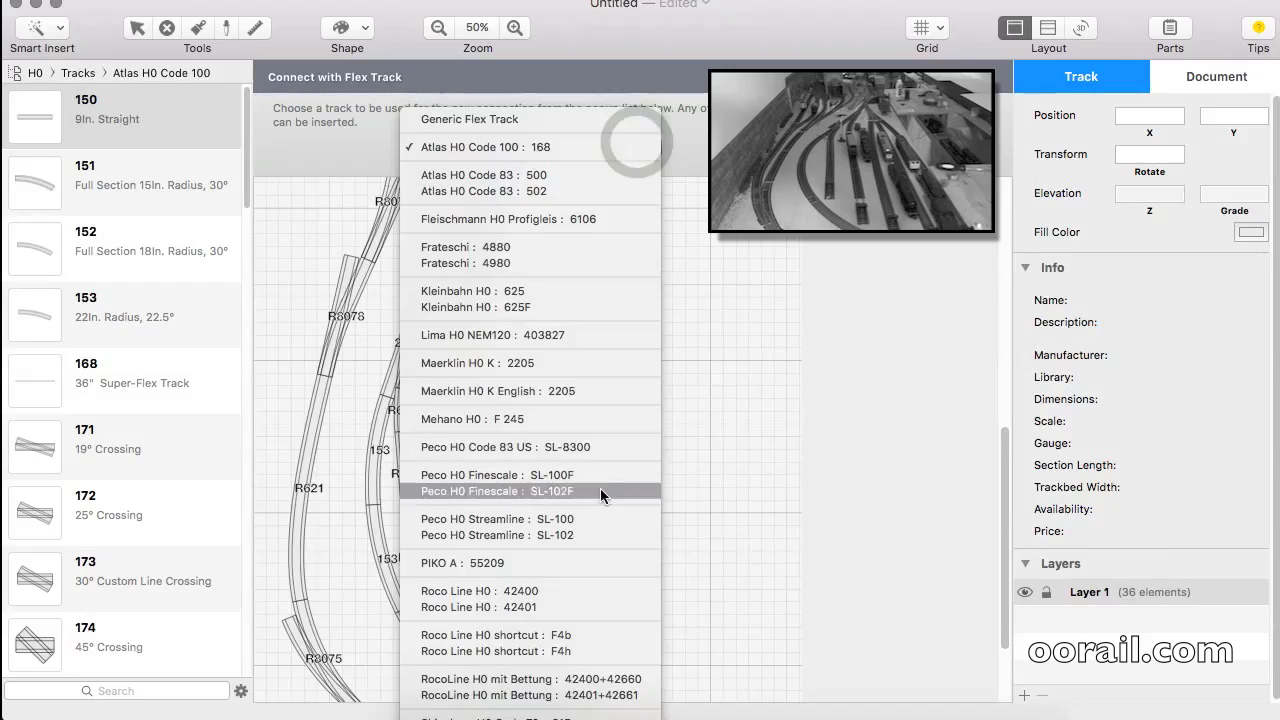
left_click(598, 517)
left_click(978, 150)
left_click(873, 400)
Step: Set the canvas width to 29 inches in the document settings
left_click(1195, 75)
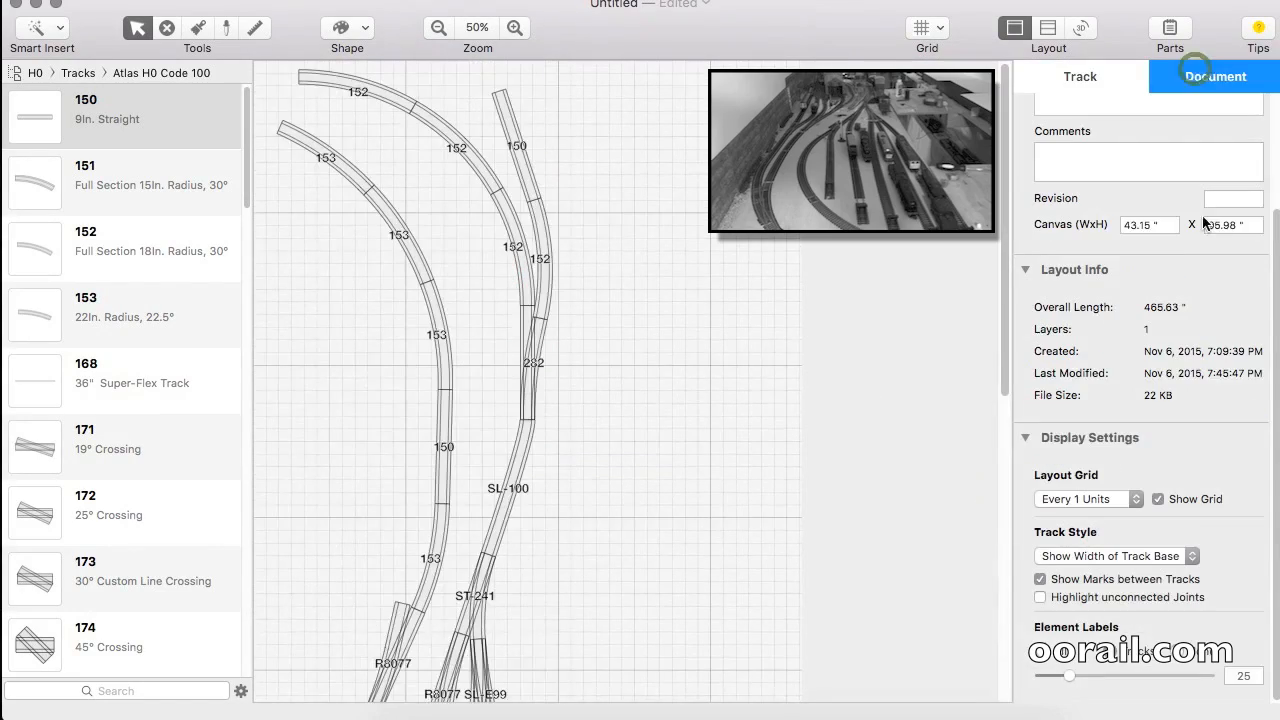
type("29")
key("Tab")
scroll(966, 651, "down", 5)
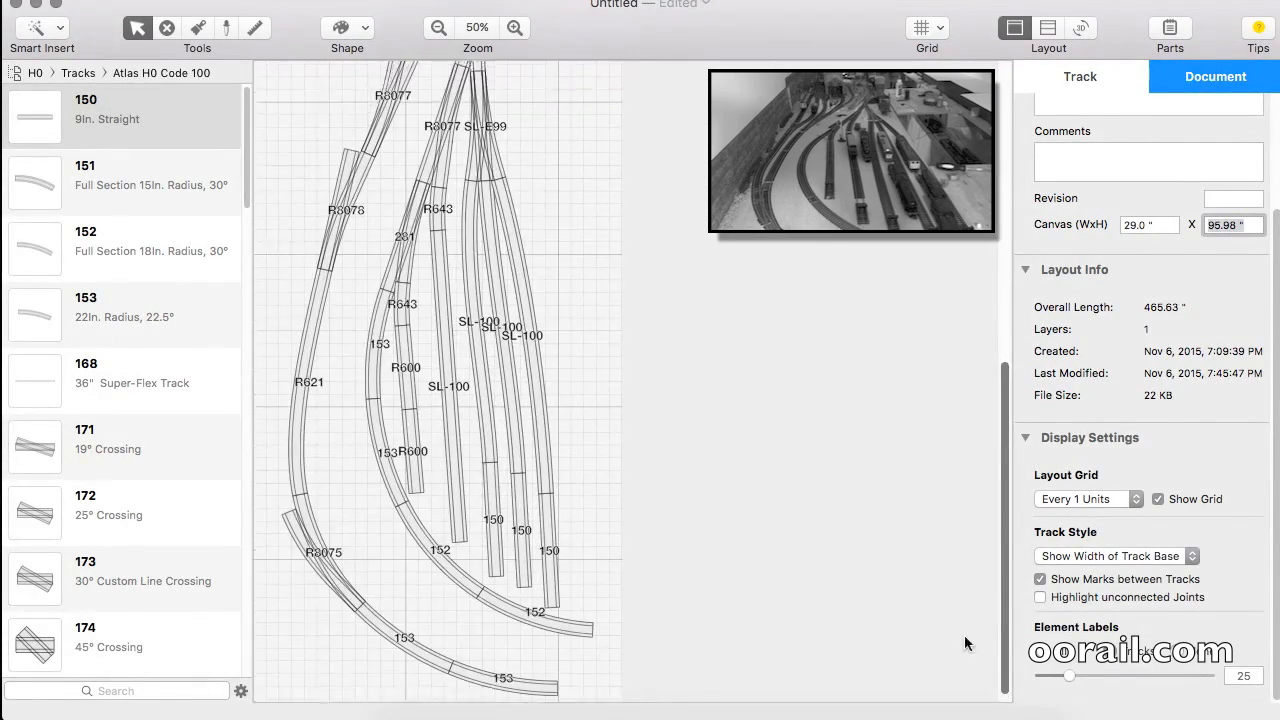
Step: Add a Hornby 00 R606 curve to the upper left branch of R8078, followed by an R8073 right-hand point
left_click(28, 78)
mouse_move(48, 98)
left_click(345, 115)
left_click(165, 514)
left_click_drag(165, 514, 354, 343)
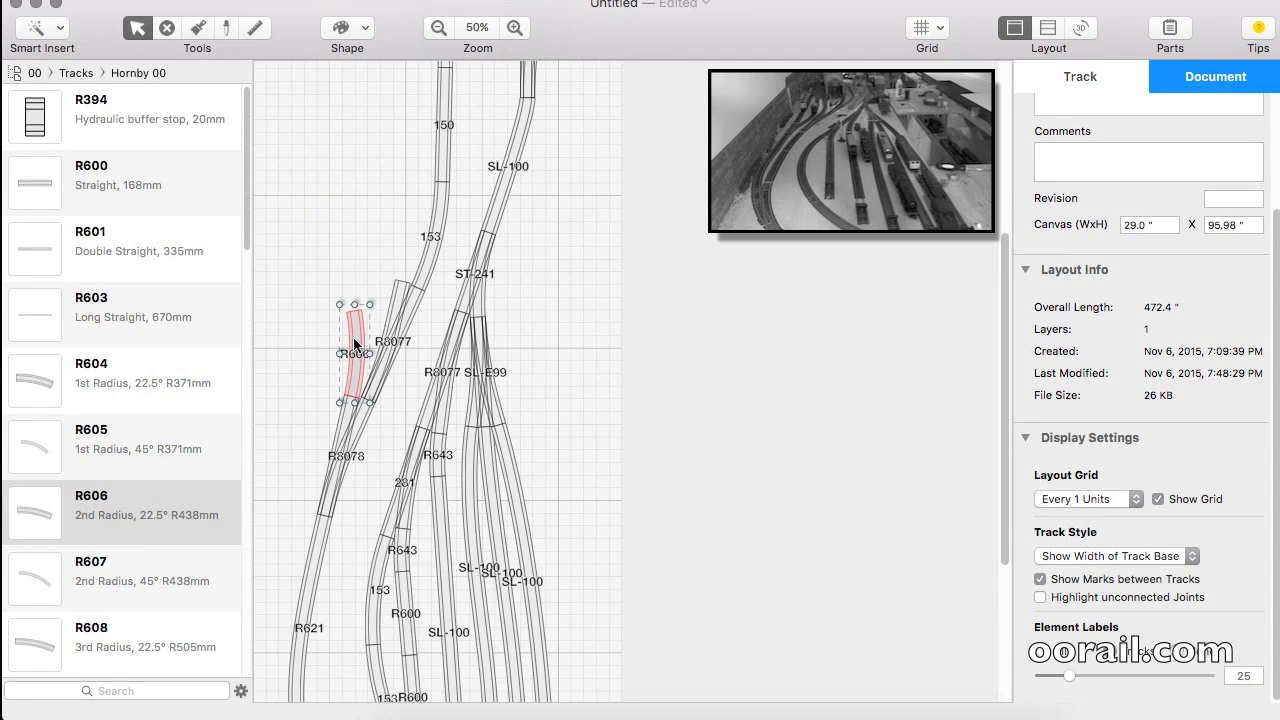
scroll(237, 354, "down", 10)
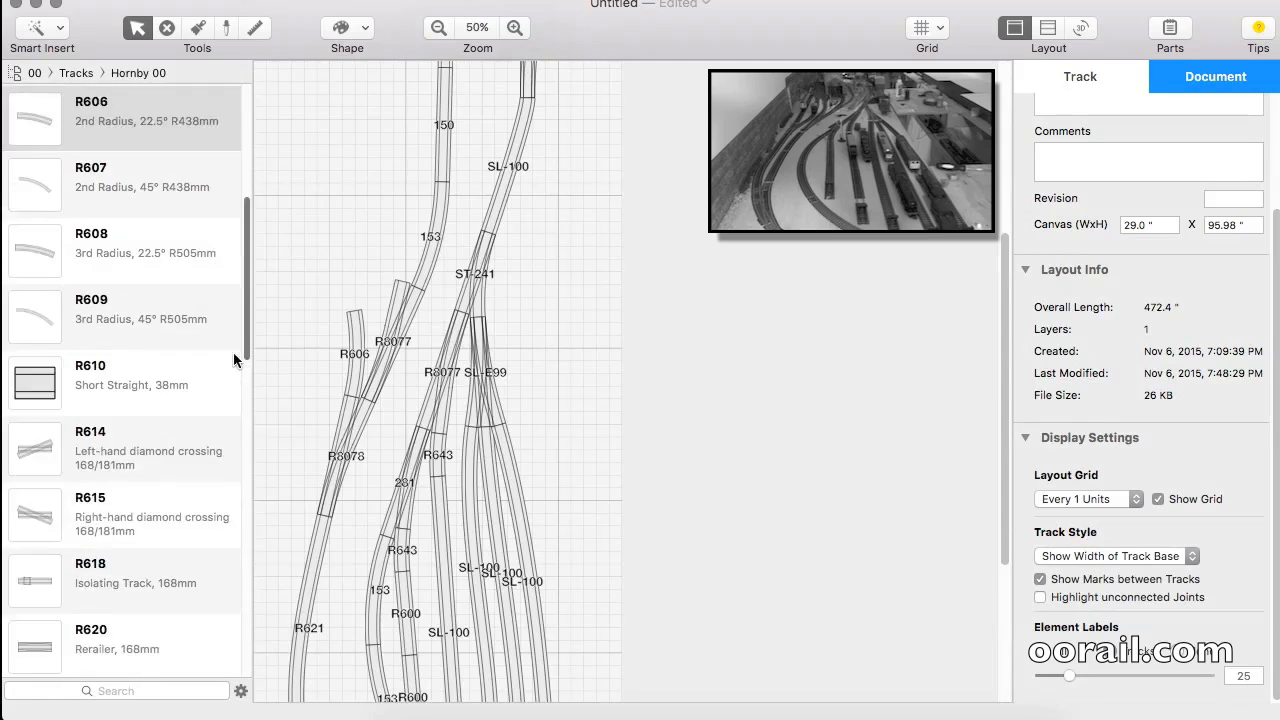
left_click_drag(150, 510, 350, 293)
Step: Save the layout as chippenham-junction-trackplan in the Documents folder
left_click(190, 0)
left_click(205, 0)
left_click(580, 153)
left_click(586, 266)
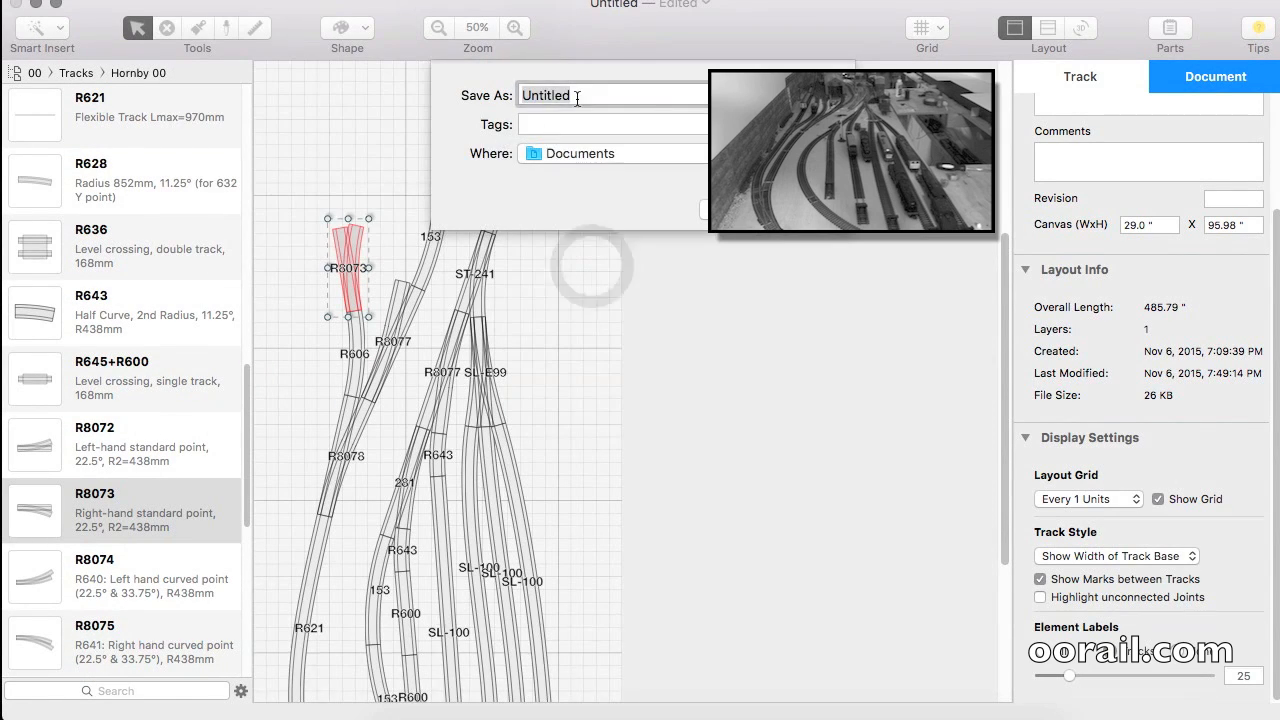
type("chippenham-junction-trackplan")
key("Return")
left_click(324, 163)
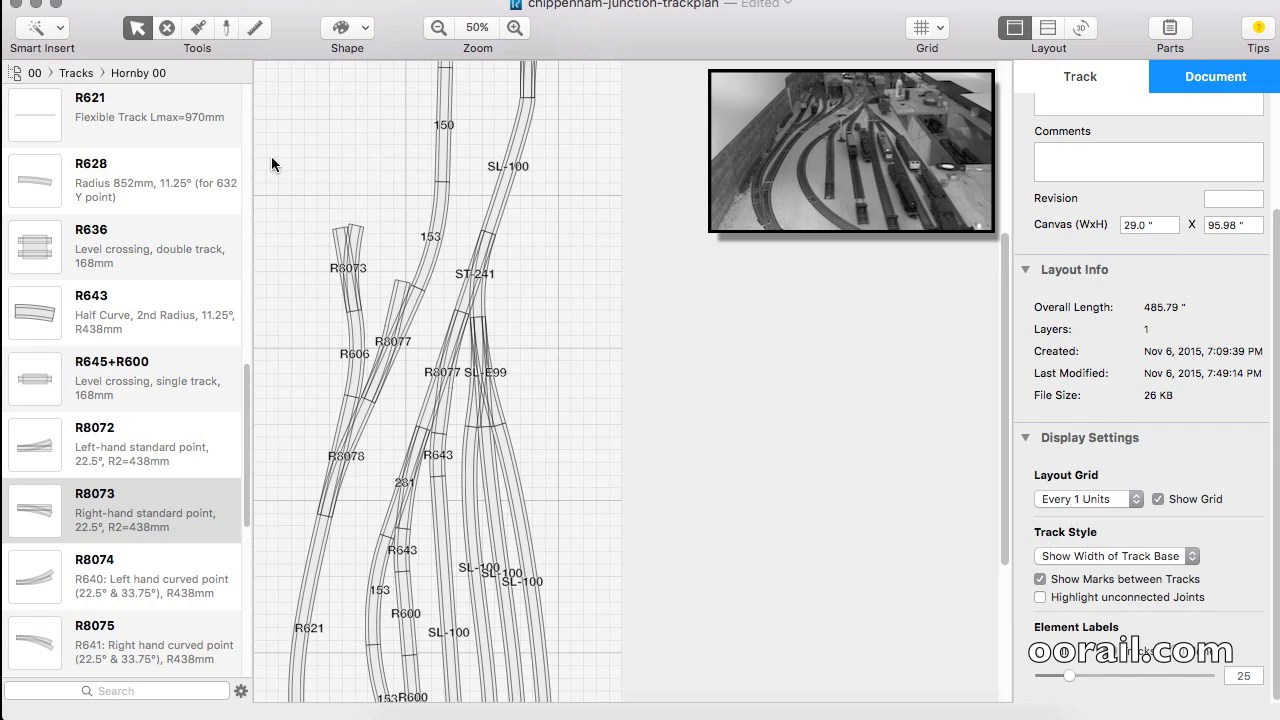
Step: Connect a single 152 curve from the Atlas H0 Code 100 library to the upper left branch of the R8077 point
left_click(34, 73)
mouse_move(60, 54)
mouse_move(230, 53)
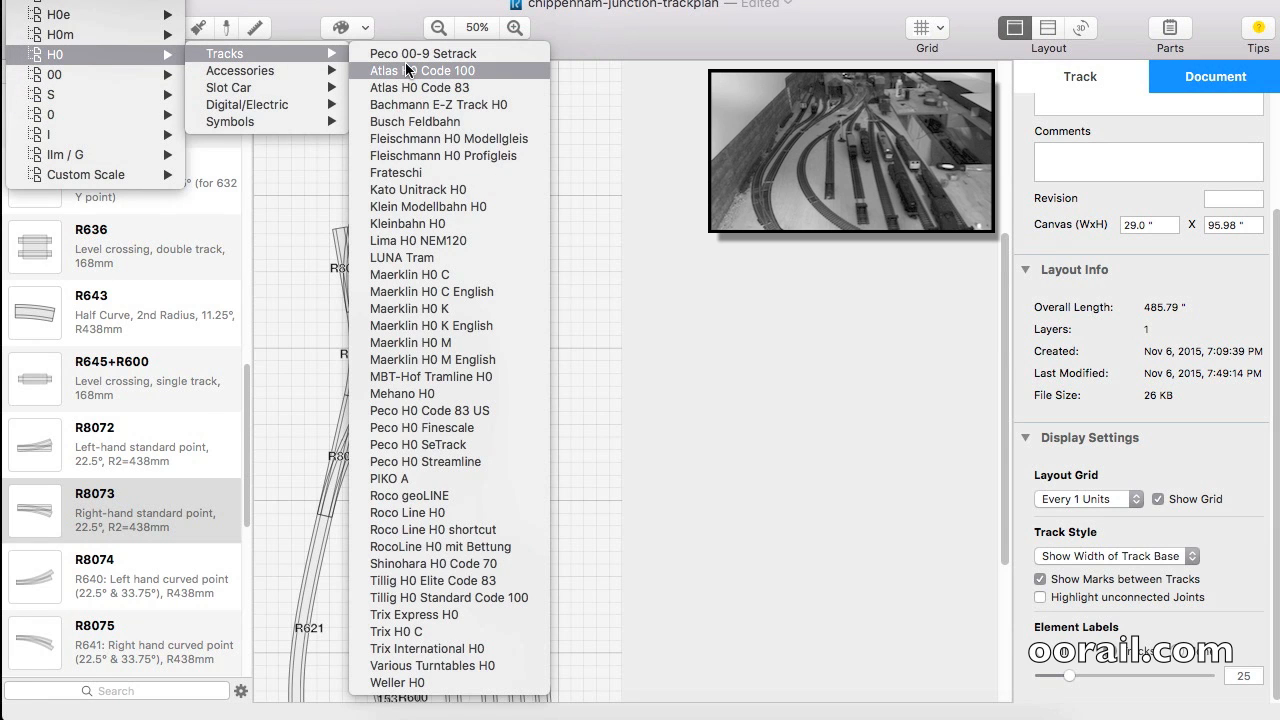
left_click(405, 66)
left_click_drag(248, 329, 248, 127)
left_click_drag(151, 237, 344, 153)
left_click_drag(403, 177, 396, 258)
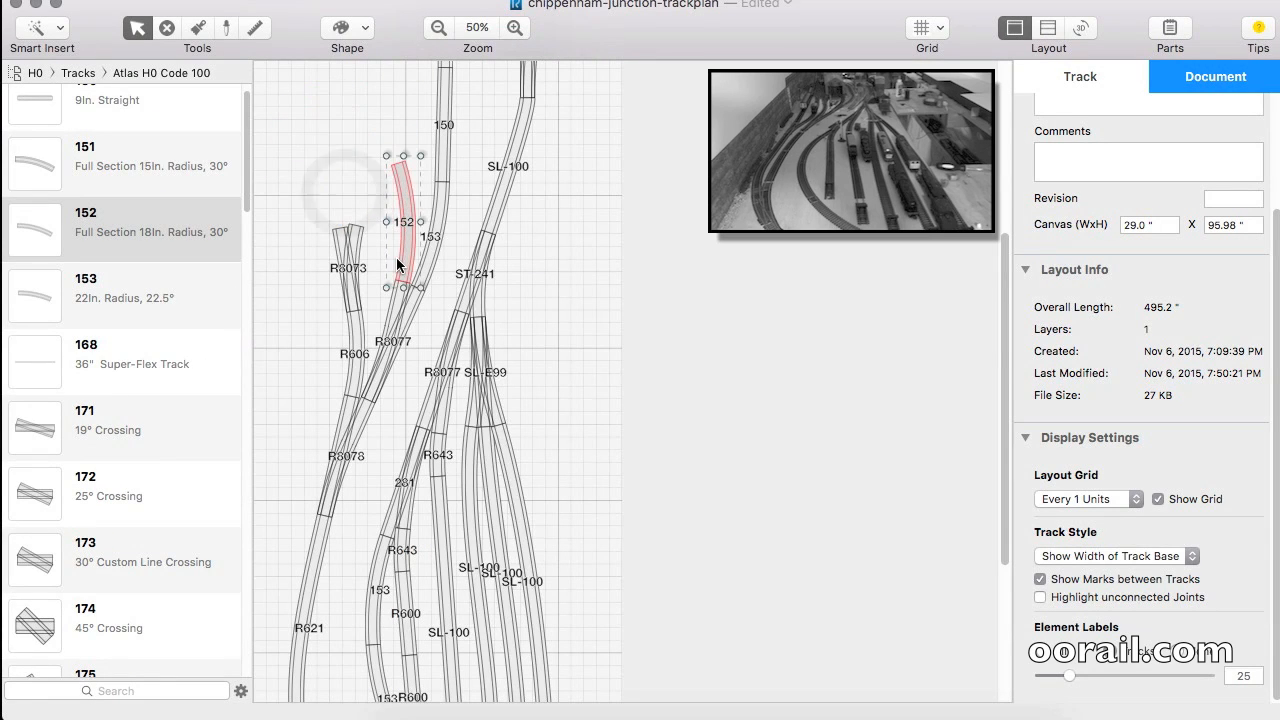
left_click_drag(177, 223, 378, 197)
key("BackSpace")
Step: Switch to the Hornby 00 library and connect an R606 curve to the upper right branch of the R8073 point
left_click(34, 73)
mouse_move(100, 94)
mouse_move(225, 93)
left_click(369, 95)
left_click_drag(250, 665, 248, 423)
scroll(187, 127, "up", 8)
left_click_drag(150, 457, 371, 213)
Step: Place two slightly tilted R600 straights side by side above the upper R606 curve, inside the 153 curves
left_click_drag(1004, 342, 1004, 216)
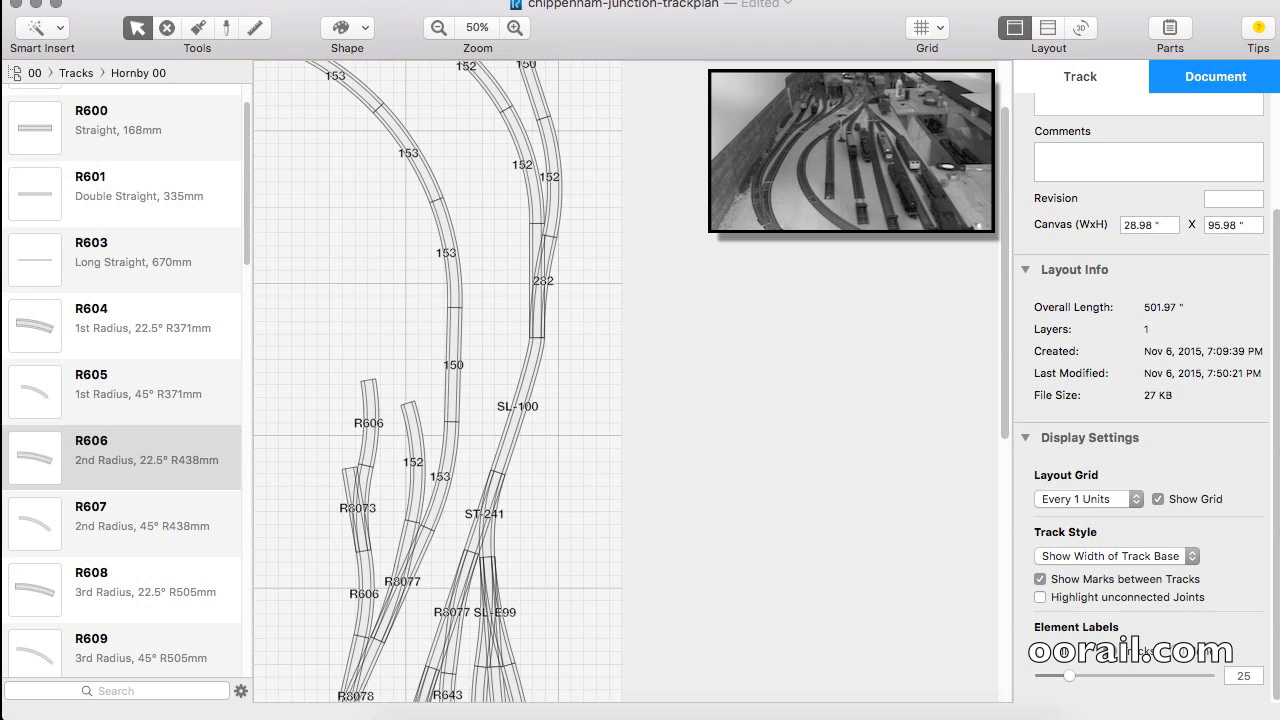
left_click(77, 73)
scroll(120, 160, "up", 2)
left_click_drag(120, 162, 373, 238)
left_click_drag(419, 249, 384, 290)
left_click_drag(377, 266, 348, 239)
left_click_drag(89, 187, 404, 329)
left_click_drag(395, 305, 358, 350)
left_click_drag(354, 330, 379, 245)
left_click(328, 297)
Step: Try to close the gap between the upper R606 curve and the left R600 straight with sectional tracks
left_click(52, 28)
left_click(110, 112)
left_click(367, 373)
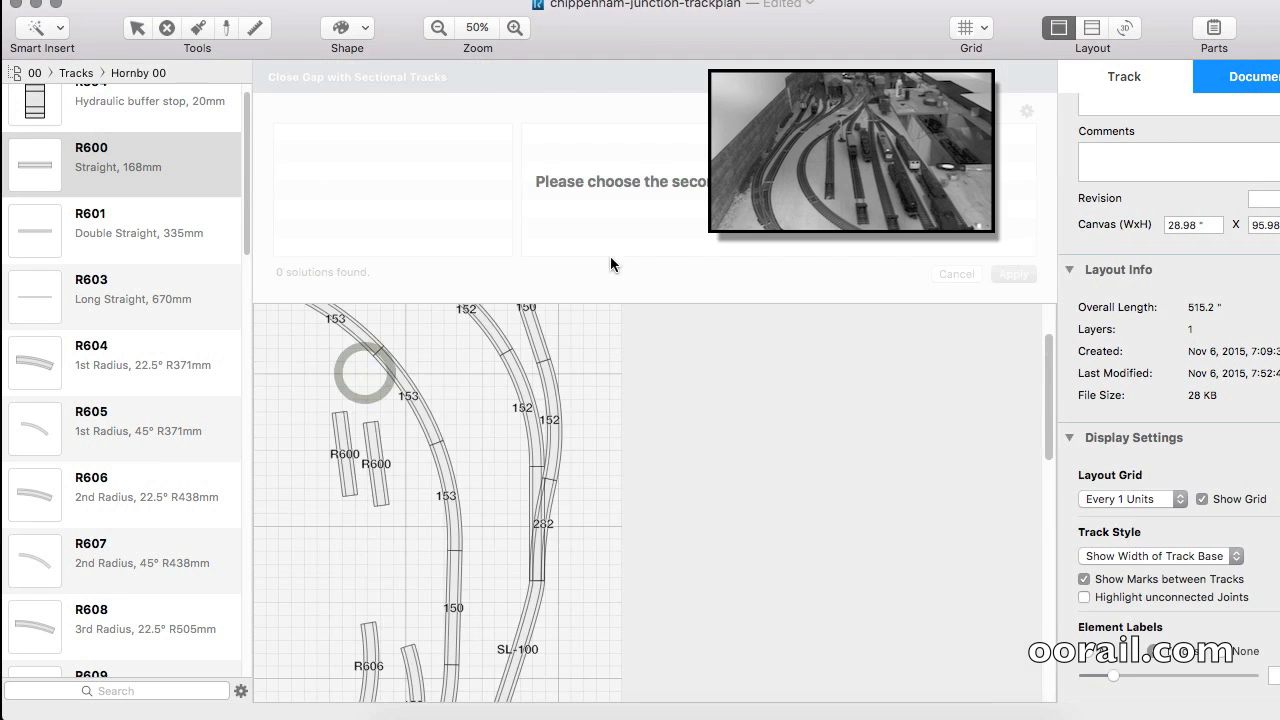
left_click(350, 490)
left_click(820, 237)
left_click(947, 277)
Step: Connect the upper R606 curve to the left R600 straight with Hornby 00 R621 flextrack
left_click(52, 28)
left_click(81, 94)
left_click(368, 377)
left_click(352, 369)
left_click(566, 150)
left_click(1015, 148)
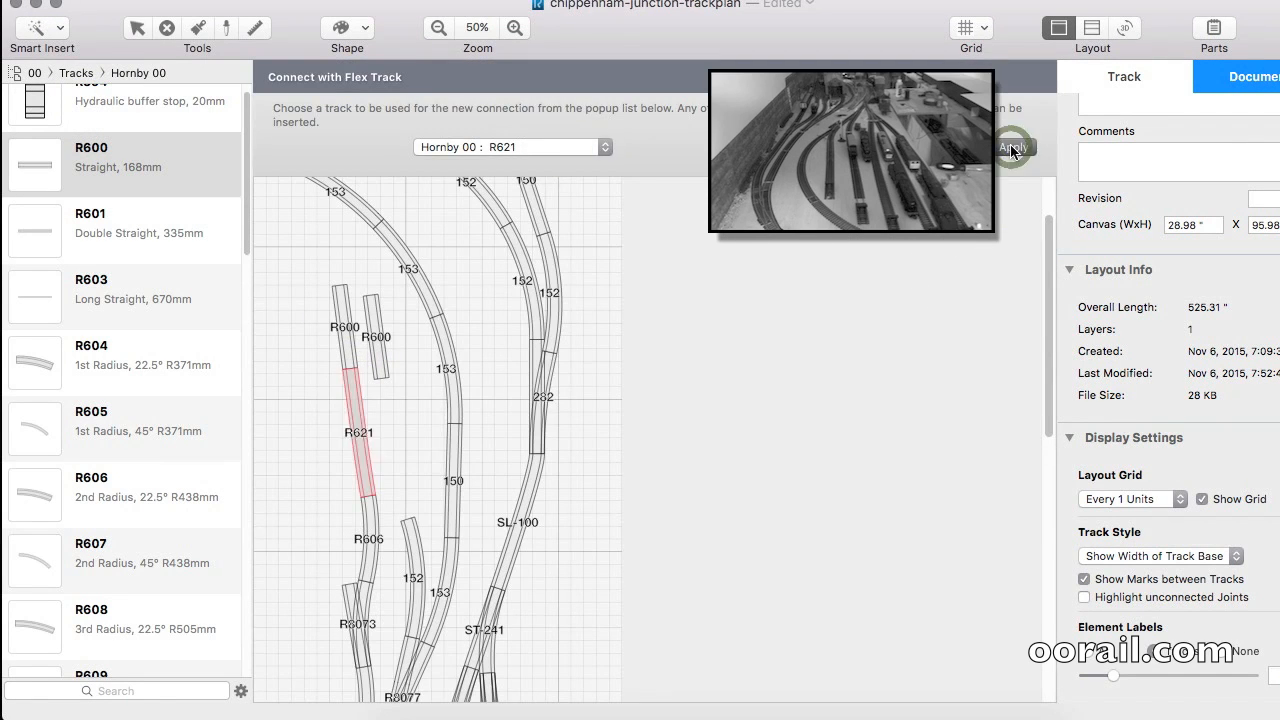
Step: Replace the right-hand R600 straight with a tilted Atlas 150 straight beside the remaining R600
left_click(401, 320)
left_click(380, 240)
key("Delete")
left_click(35, 73)
mouse_move(70, 55)
mouse_move(250, 54)
left_click(443, 71)
left_click_drag(181, 111, 403, 252)
left_click_drag(401, 233, 392, 279)
left_click(409, 285)
Step: Connect the open 152 curve above the R8077 point to the new 150 straight with SL-100 flextrack
left_click(50, 29)
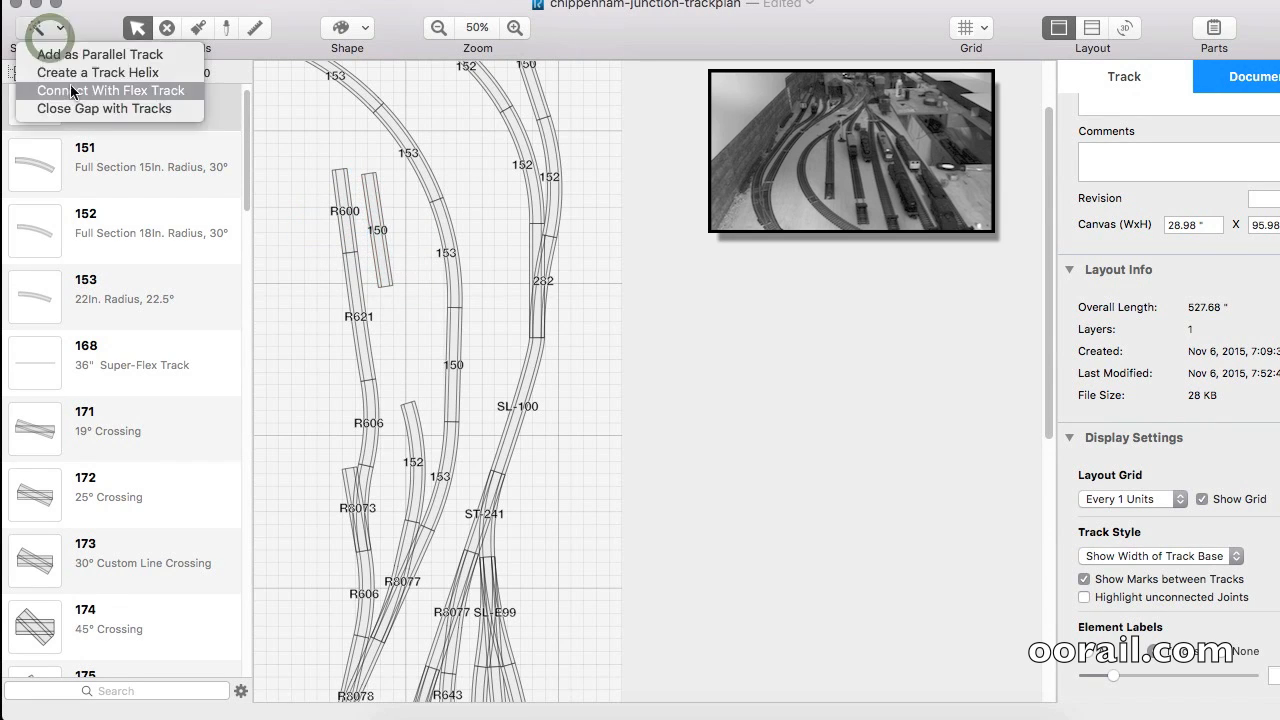
left_click(85, 90)
left_click(408, 402)
left_click(386, 402)
left_click(566, 148)
left_click(569, 520)
left_click(1015, 148)
left_click(305, 447)
Step: Switch to the Hornby 00 library and place a tilted R600 straight to the upper left of the existing R600
left_click(39, 73)
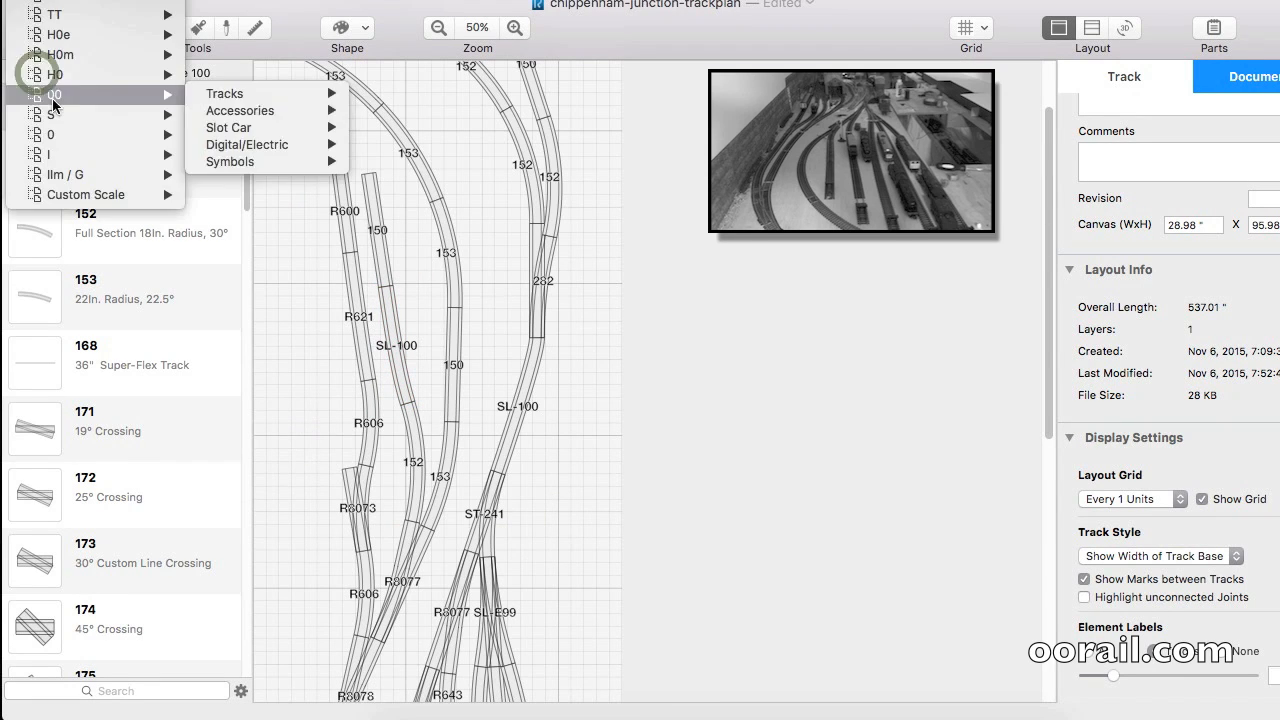
mouse_move(55, 95)
mouse_move(220, 94)
left_click(400, 86)
left_click_drag(190, 168, 496, 257)
left_click_drag(501, 215, 312, 209)
left_click_drag(323, 258, 304, 151)
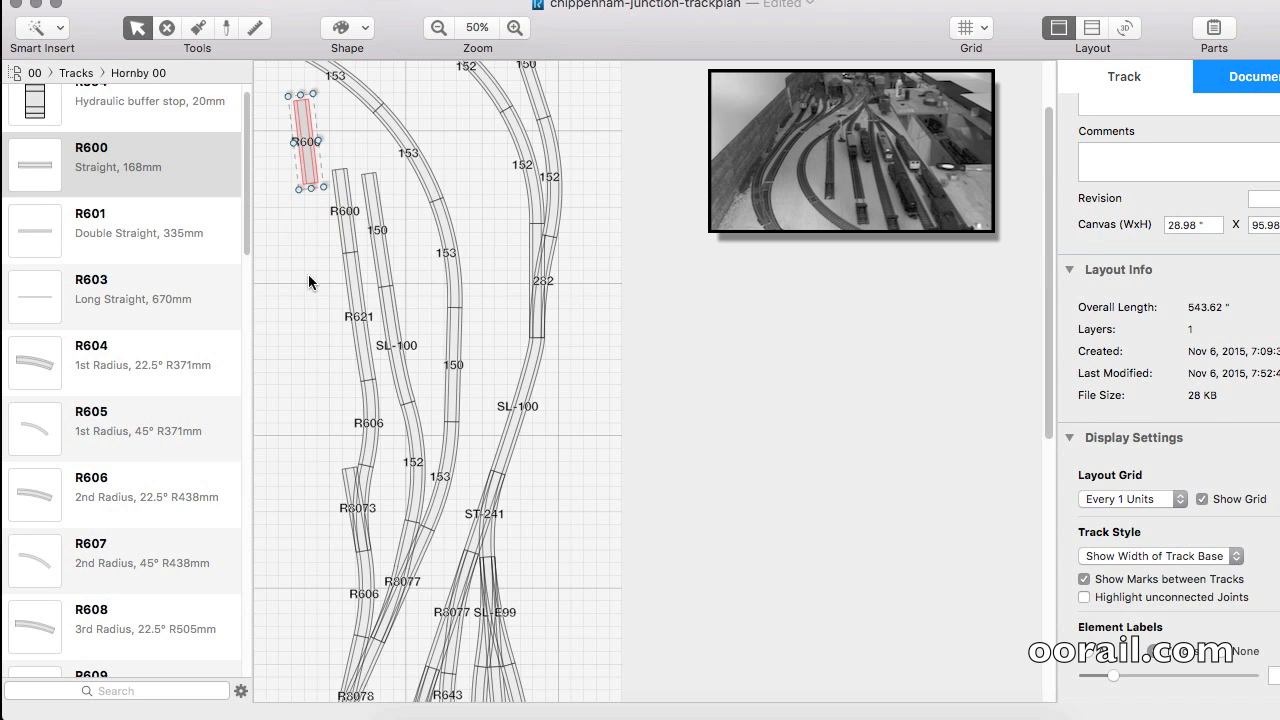
left_click(308, 275)
Step: Connect the left branch of the upper R8073 point to the new R600 straight with R621 flextrack
left_click(48, 29)
left_click(83, 92)
left_click(348, 469)
left_click(308, 300)
left_click(1008, 148)
left_click(309, 539)
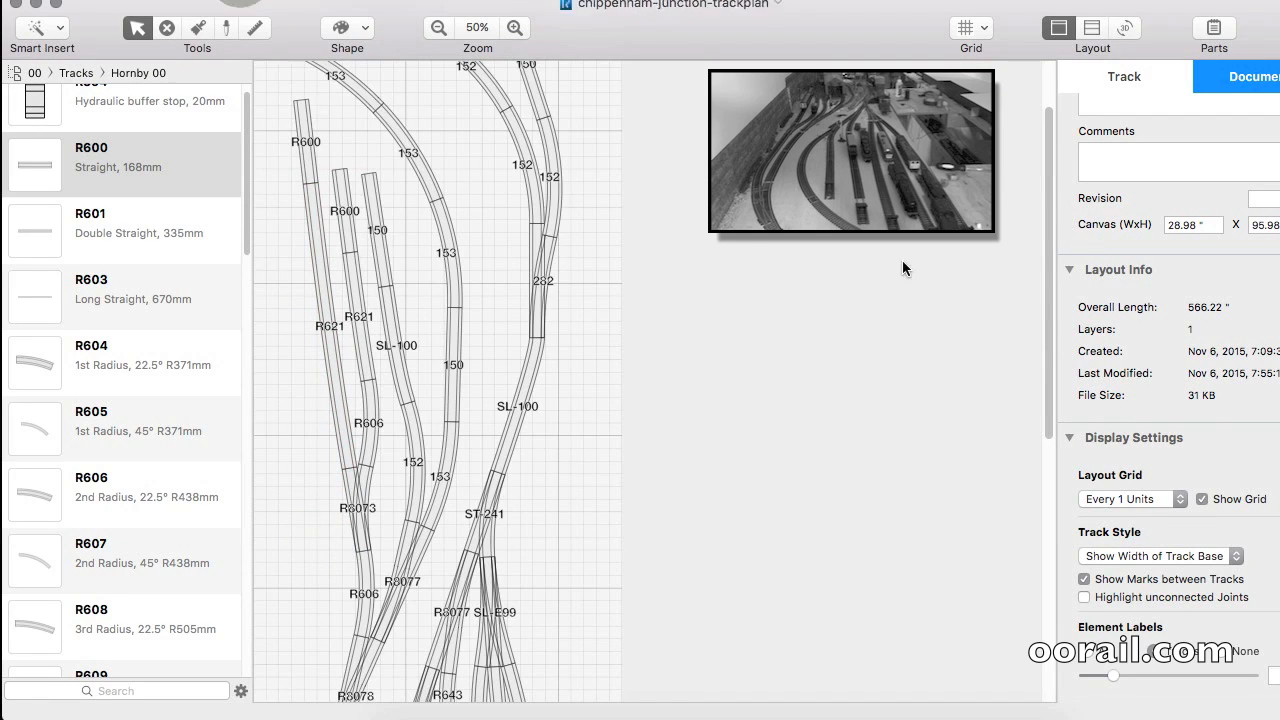
Step: Connect an R606 curve to the open outer branch of the R8075 point and place a tilted R8073 point well above it
left_click_drag(1048, 309, 1049, 569)
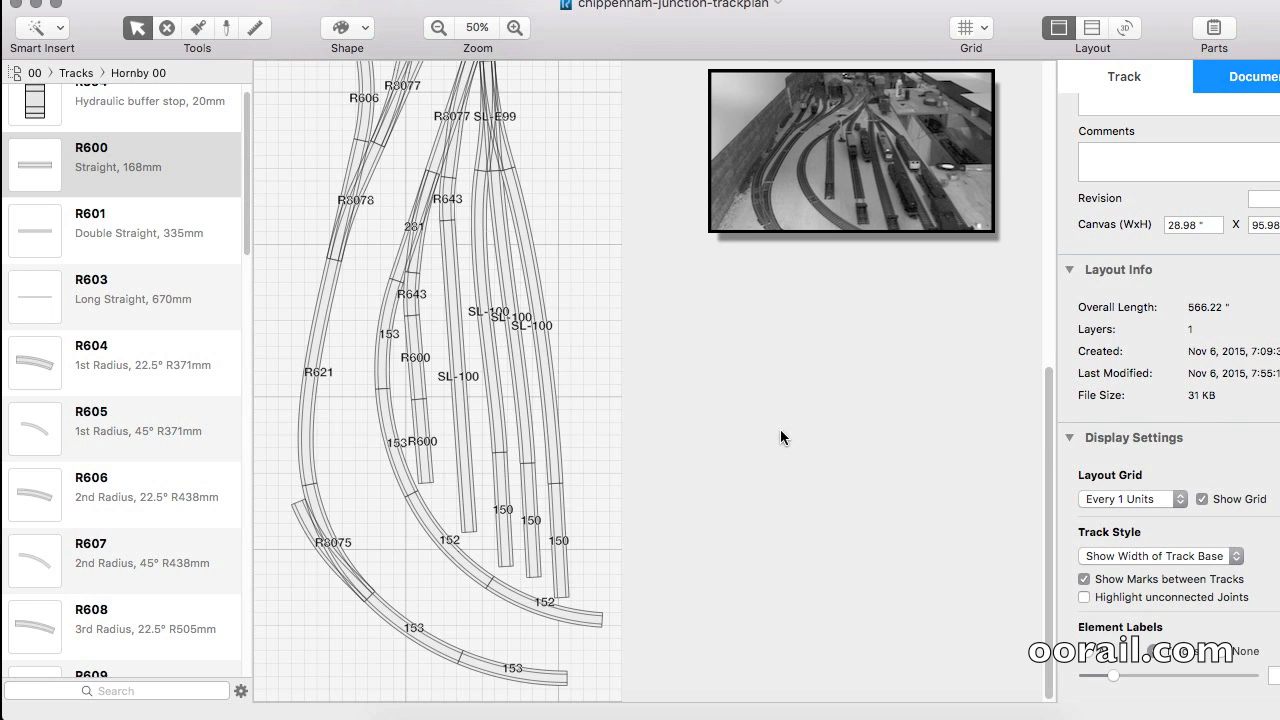
left_click_drag(120, 490, 282, 459)
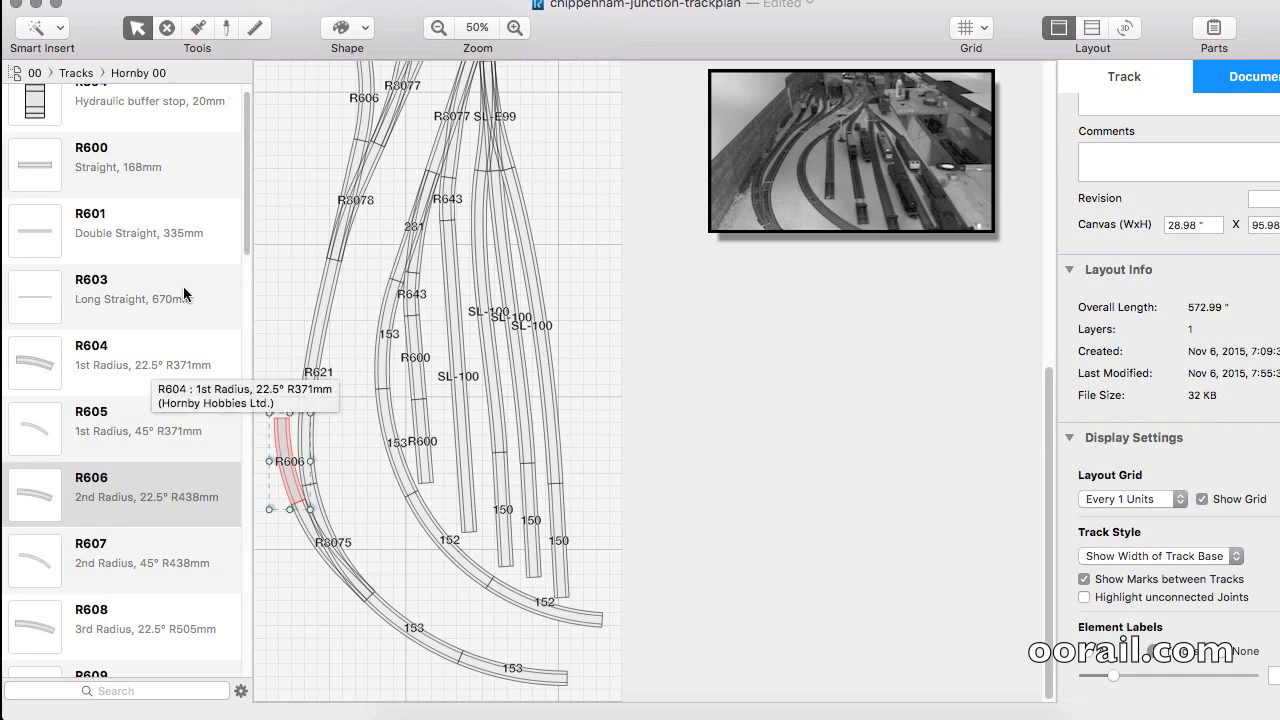
scroll(243, 577, "down", 15)
scroll(243, 577, "up", 3)
left_click_drag(160, 400, 284, 258)
left_click(280, 323)
Step: Try to close the gap between the lower R606 curve and the new R8073 point with sectional tracks
left_click(114, 102)
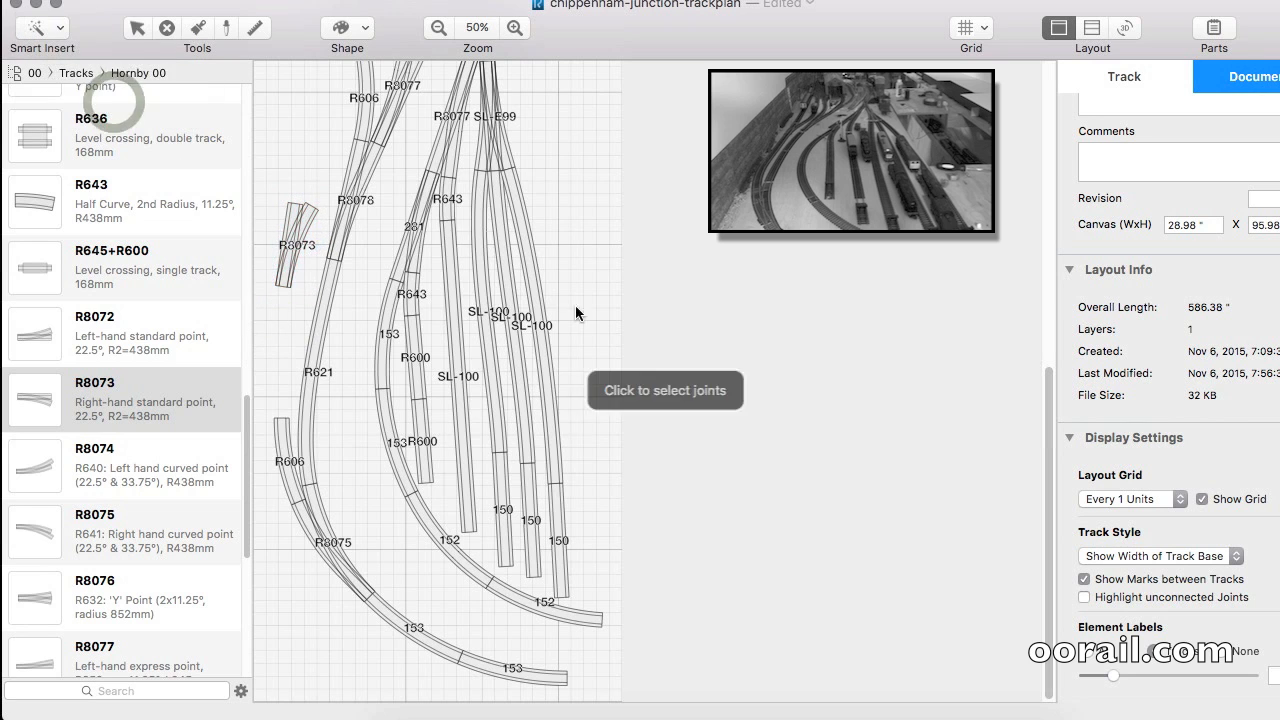
left_click(282, 419)
left_click(280, 528)
left_click(963, 280)
Step: Connect the lower R606 curve to the new R8073 point with R621 flextrack
left_click(42, 28)
left_click(100, 84)
left_click(283, 421)
left_click(281, 406)
left_click(1011, 147)
Step: Attach an R606 curve to the right branch of the lower R8073 point
scroll(246, 194, "up", 10)
left_click_drag(128, 502, 350, 574)
left_click_drag(372, 531, 326, 172)
Step: Place a tilted R600 straight at the far left, beside the leftmost siding's R600
left_click_drag(1046, 421, 994, 155)
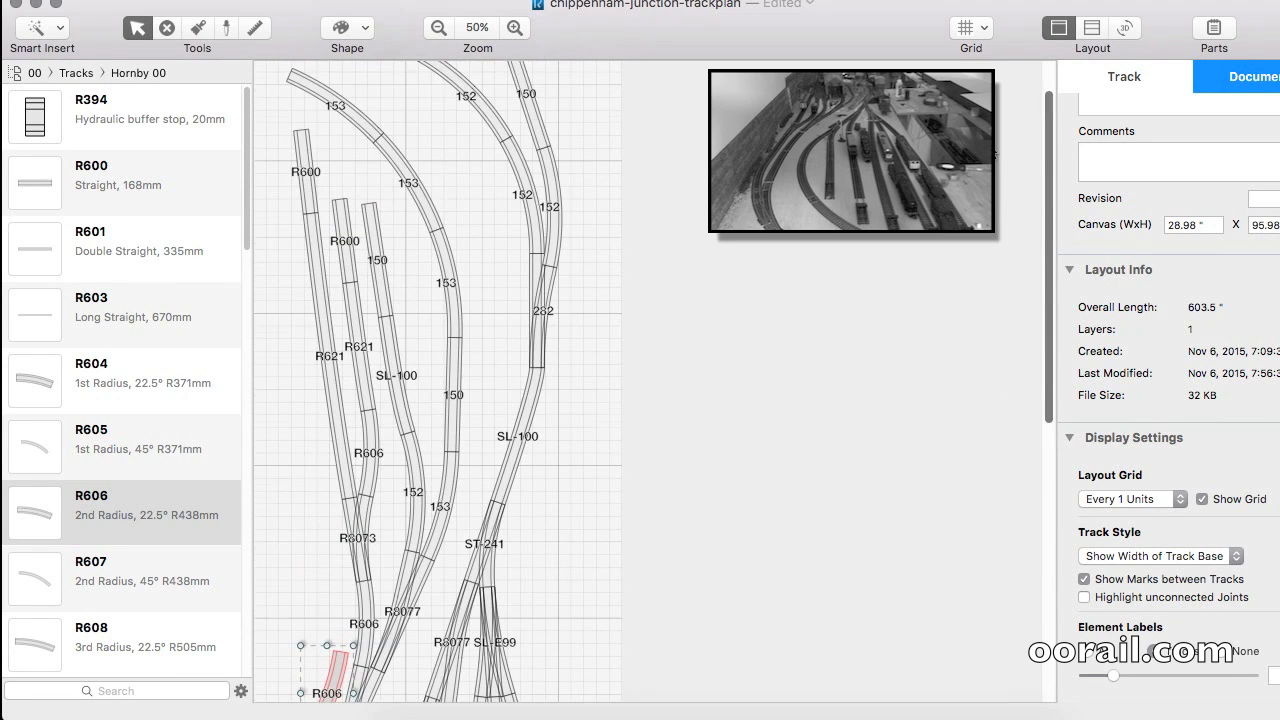
left_click_drag(130, 185, 294, 230)
left_click_drag(287, 294, 277, 165)
left_click(282, 286)
Step: Try to connect the R606 curve above the lower R8073 point to the far-left R600 straight with flextrack
left_click(53, 30)
left_click(63, 91)
left_click(339, 653)
left_click(277, 303)
left_click(815, 179)
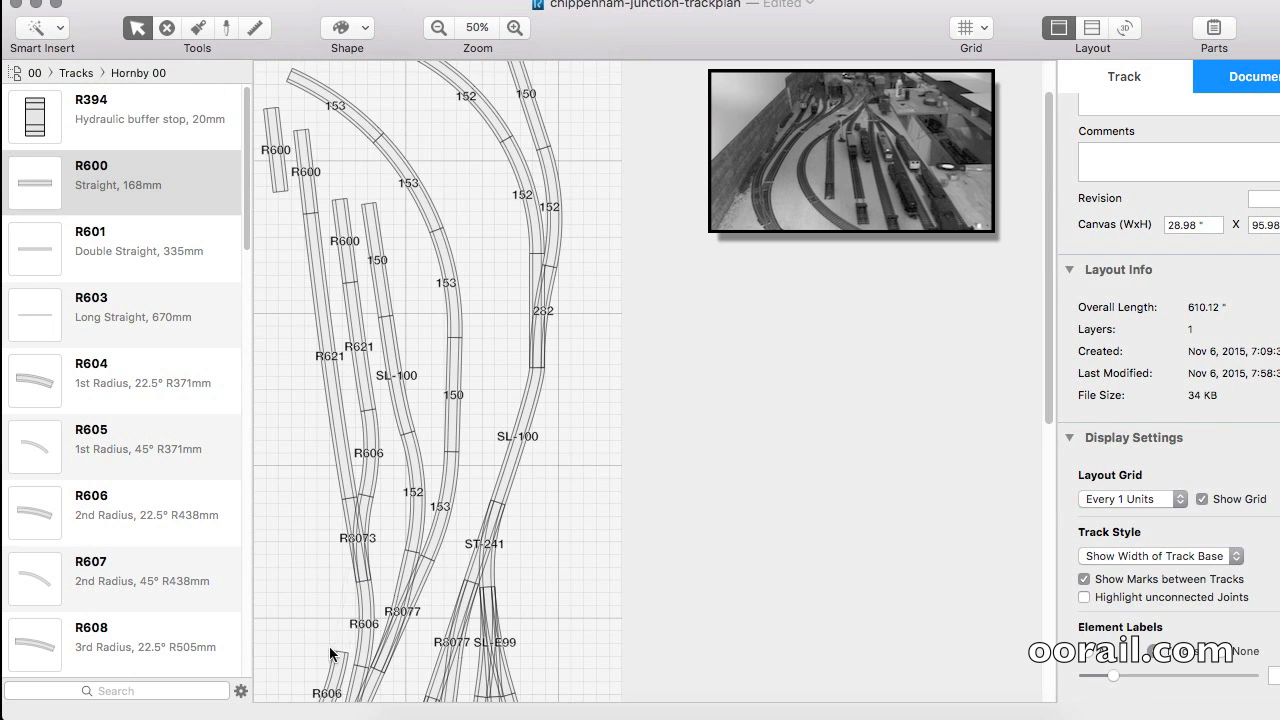
Step: Connect a tilted R8090 semi-flexible track to the lower end of the far-left R600 straight
left_click_drag(247, 205, 258, 621)
left_click_drag(132, 481, 555, 479)
left_click_drag(555, 479, 516, 598)
left_click_drag(529, 600, 361, 543)
Step: Delete the R606 curve from the right branch of the lower R8073 point
left_click_drag(1050, 411, 1050, 506)
left_click(293, 508)
left_click(333, 508)
key("Delete")
Step: Try an R643 half curve at the right branch of the lower R8073 point and remove it
scroll(135, 534, "up", 10)
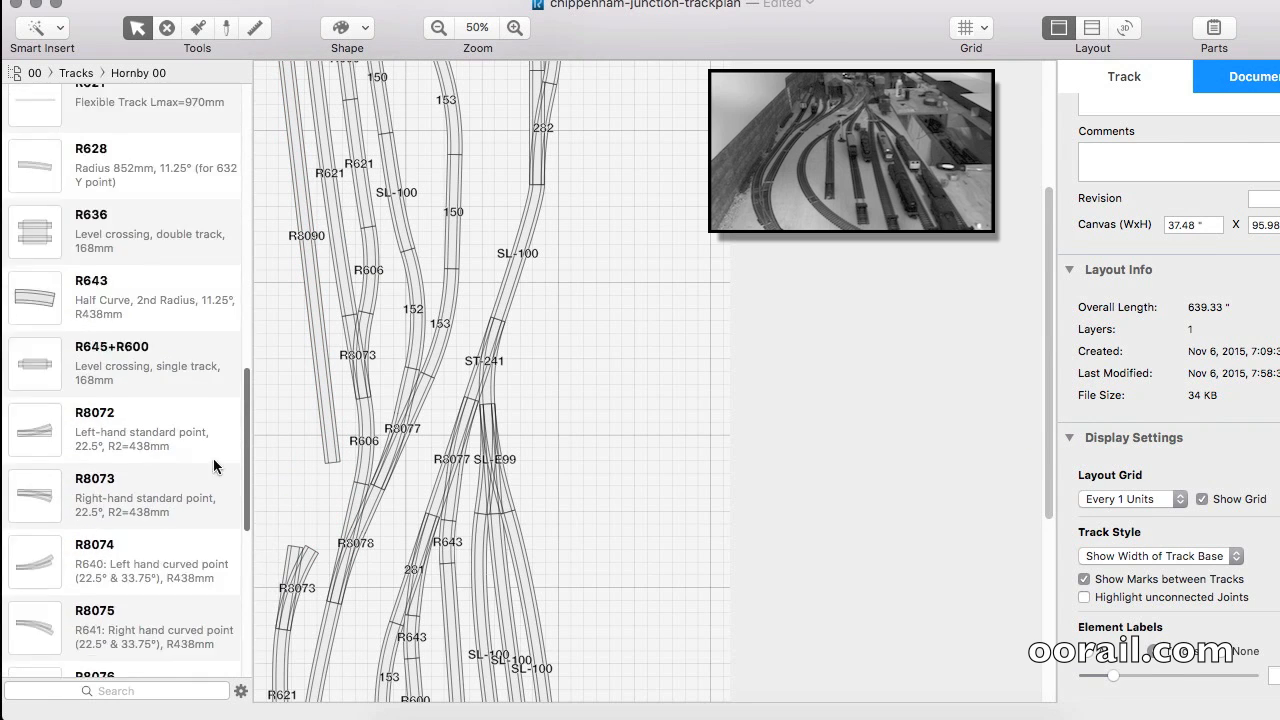
left_click_drag(138, 592, 280, 460)
left_click_drag(285, 504, 317, 541)
key("Delete")
Step: Set the track length of the R8090 semi-flexible track to 30 inches
left_click(45, 28)
left_click(85, 60)
left_click(337, 455)
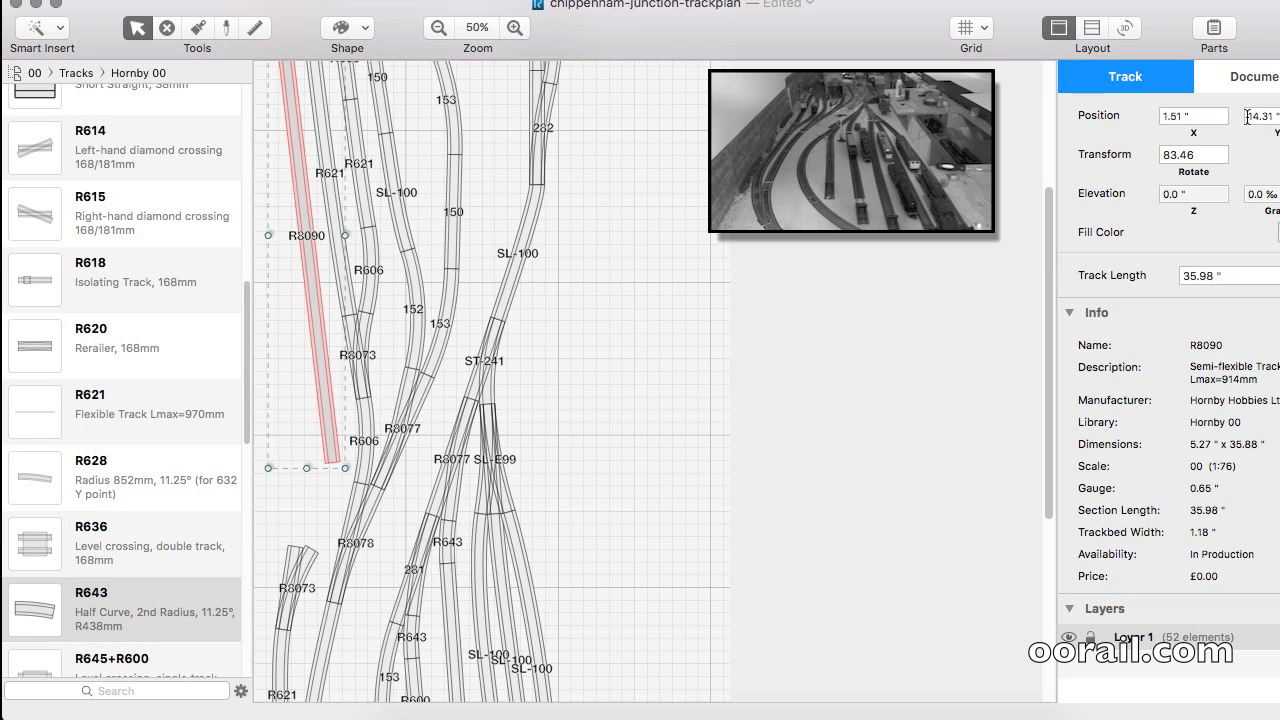
type("30")
left_click(320, 443)
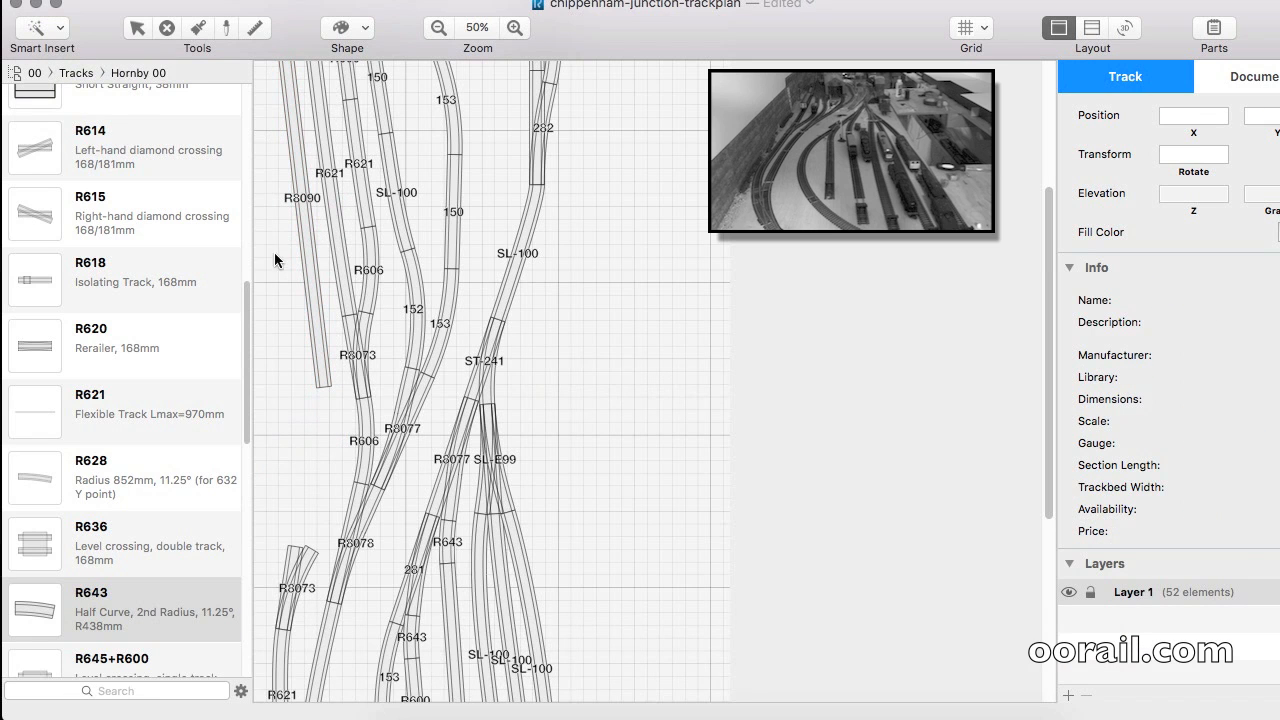
Step: Connect the right branch of the lower R8073 point to the R8090 track with R621 flextrack
left_click(314, 546)
left_click(327, 491)
left_click(267, 416)
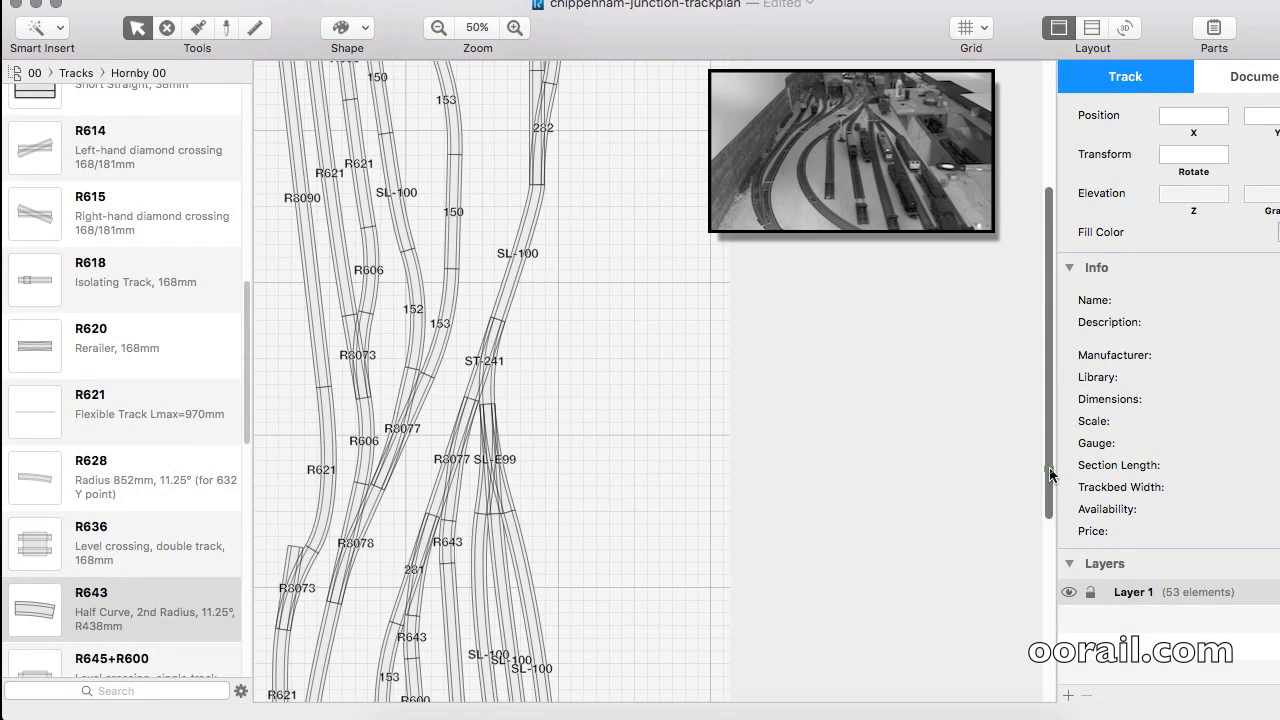
Step: Place an R600 straight left of the R8090 track and link it to the lower R8073 point's left branch with R621 flextrack
left_click_drag(1049, 469, 1035, 424)
scroll(240, 108, "up", 10)
left_click_drag(100, 180, 266, 215)
left_click(48, 30)
left_click(75, 92)
left_click(277, 395)
left_click(1014, 146)
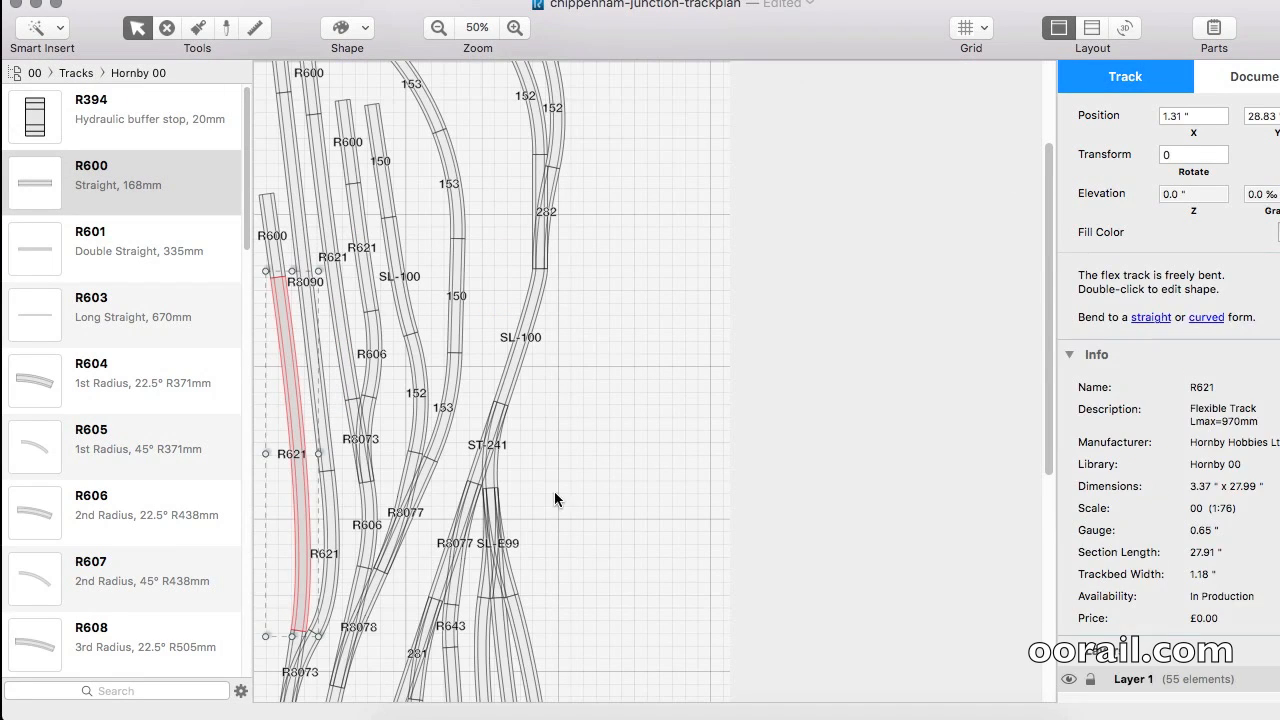
Step: Narrow the canvas width to 31 inches and further to 28 inches
left_click(556, 485)
left_click(1240, 77)
double_click(1180, 228)
type("31")
key("Return")
left_click(1182, 222)
type("28")
key("Return")
left_click(438, 28)
left_click(438, 29)
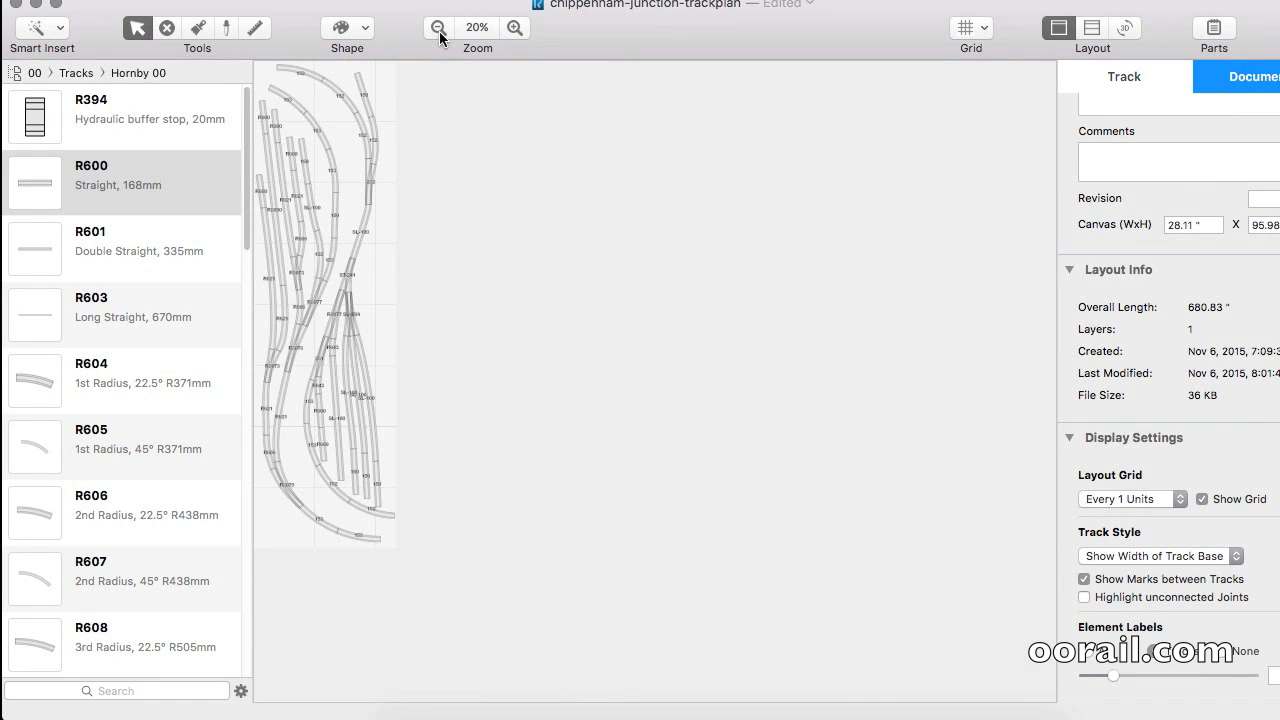